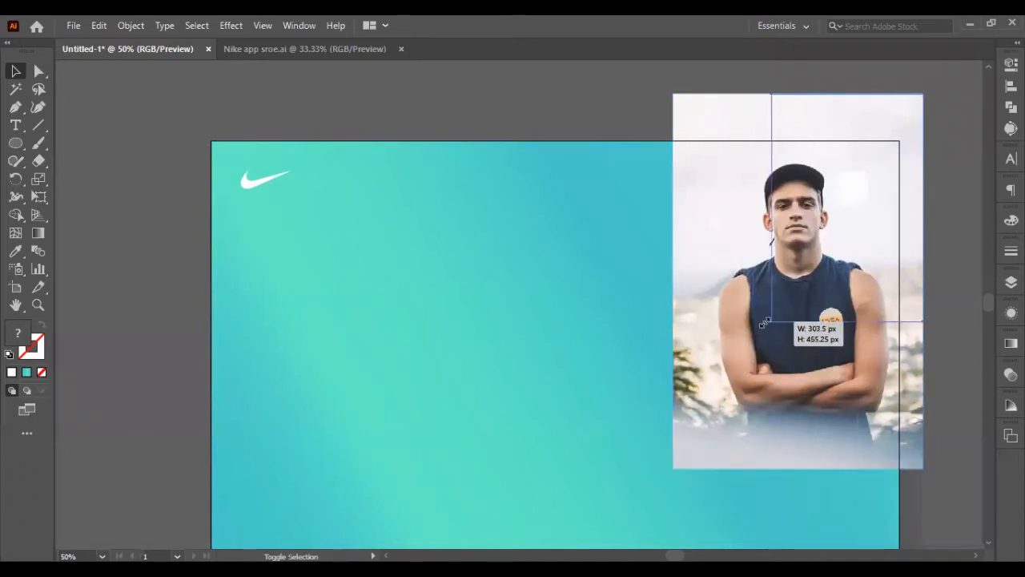
# Scale the portrait photo down over the small white circle and make a clipping mask from the two.
pyautogui.moveTo(923, 94); pyautogui.dragTo(880, 160)
pyautogui.moveTo(771, 321); pyautogui.dragTo(826, 238)
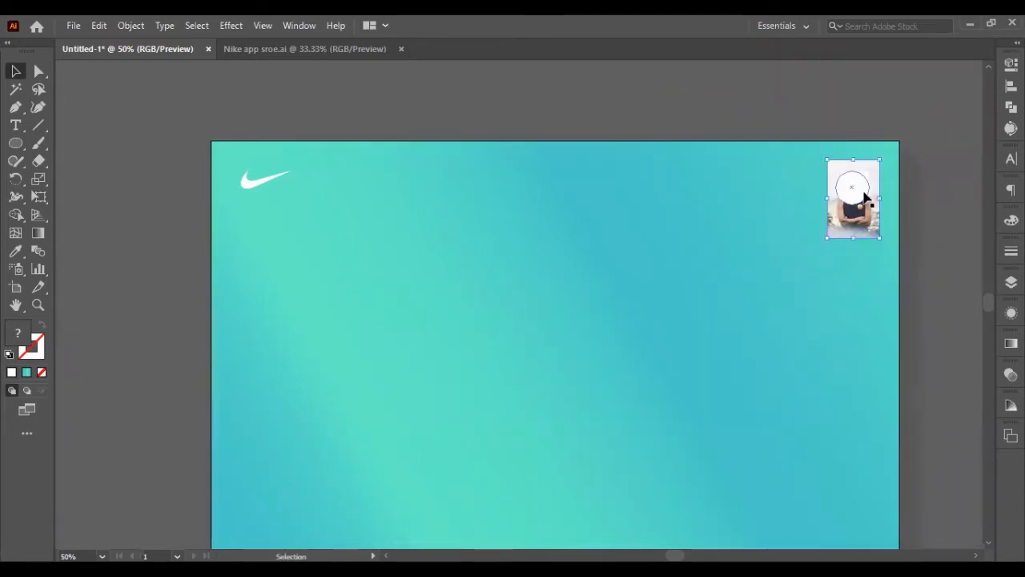
pyautogui.moveTo(874, 171); pyautogui.dragTo(874, 167)
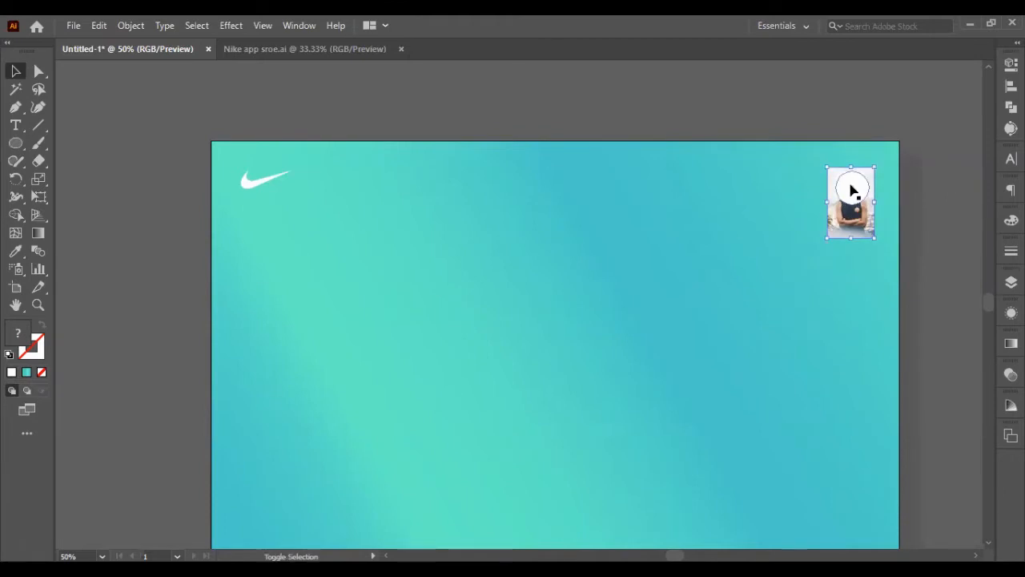
pyautogui.rightClick(850, 190)
pyautogui.click(913, 315)
pyautogui.click(873, 184)
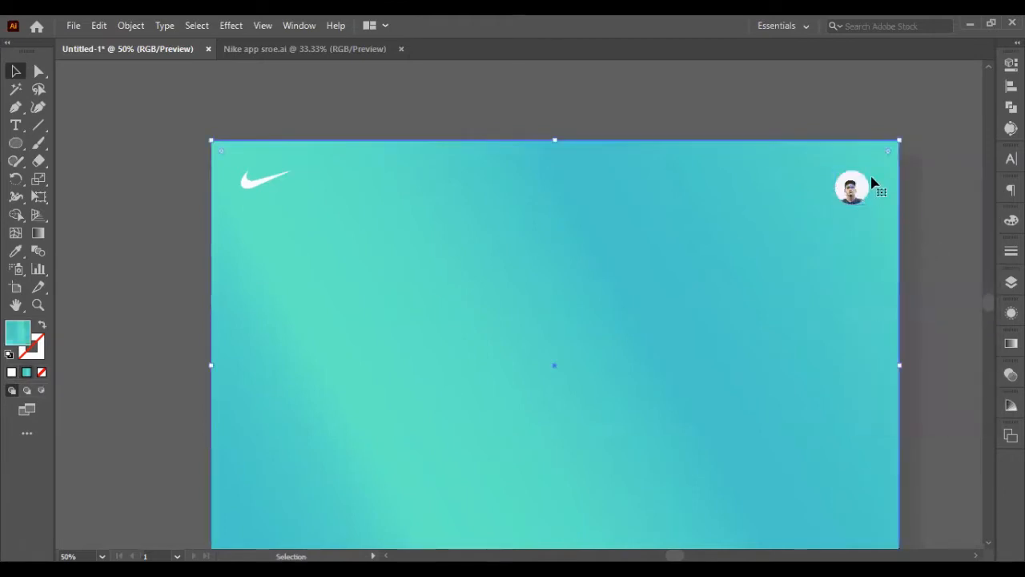
# Show the rulers and add a horizontal guide along the swoosh logo's upper edge and a vertical guide at its outer edge.
pyautogui.hotkey('ctrl', 'r')
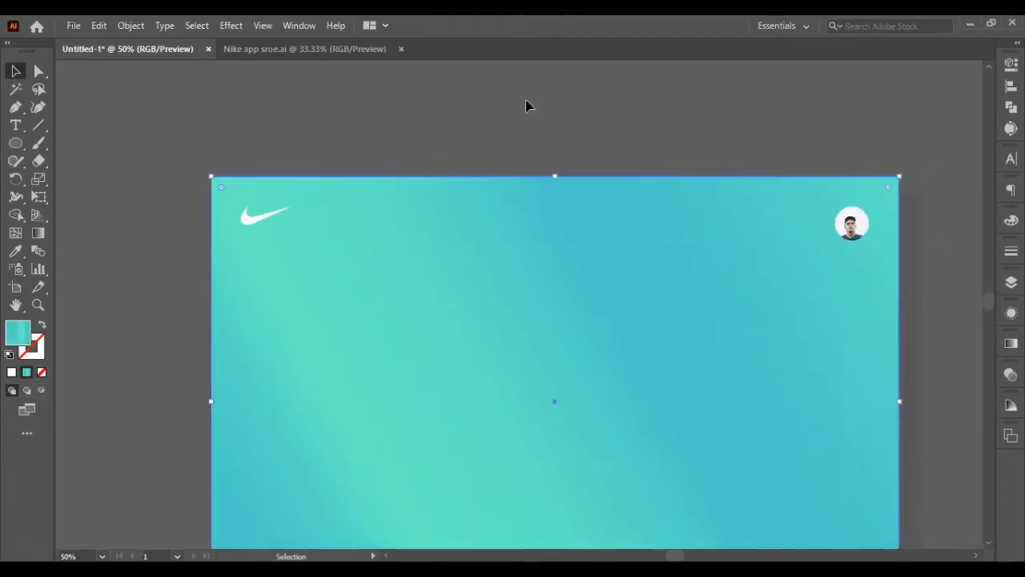
pyautogui.moveTo(335, 66); pyautogui.dragTo(313, 205)
pyautogui.moveTo(233, 247); pyautogui.dragTo(242, 242)
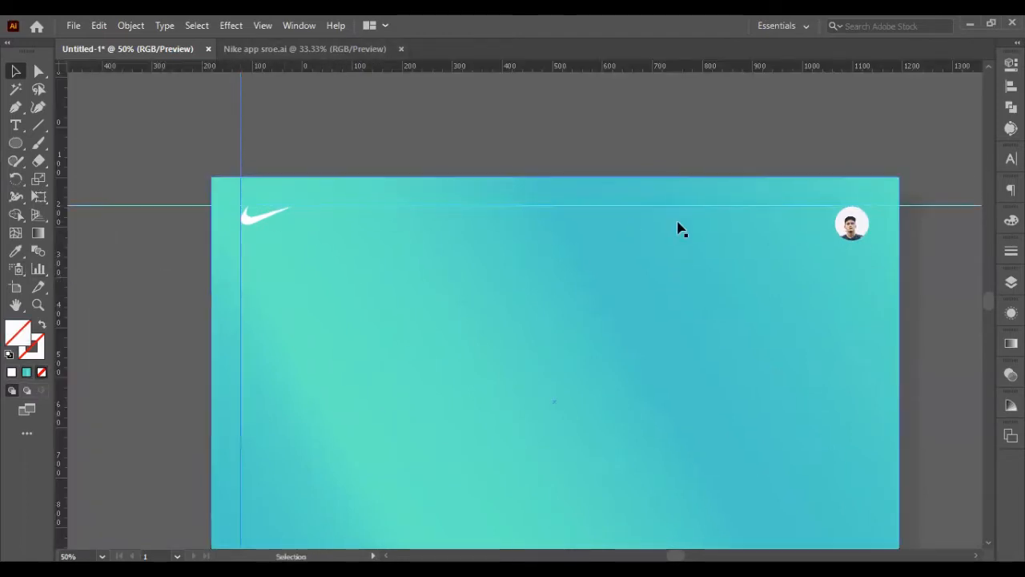
# Align the swoosh logo and the round profile picture on their vertical centres.
pyautogui.click(851, 223)
pyautogui.click(263, 219)
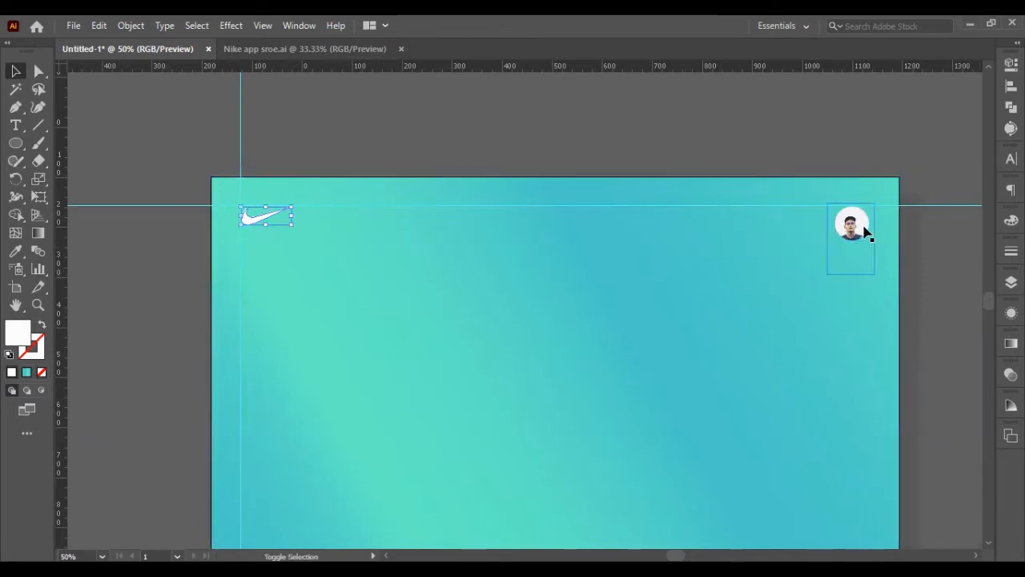
pyautogui.keyDown('shift'); pyautogui.click(862, 230); pyautogui.keyUp('shift')
pyautogui.click(1011, 86)
pyautogui.click(954, 97)
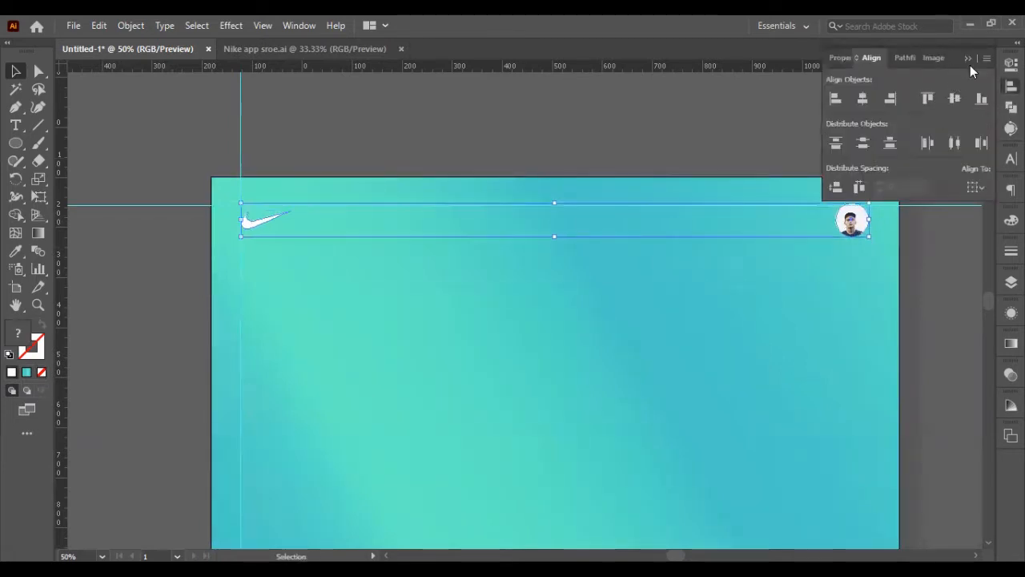
pyautogui.click(968, 59)
pyautogui.click(946, 147)
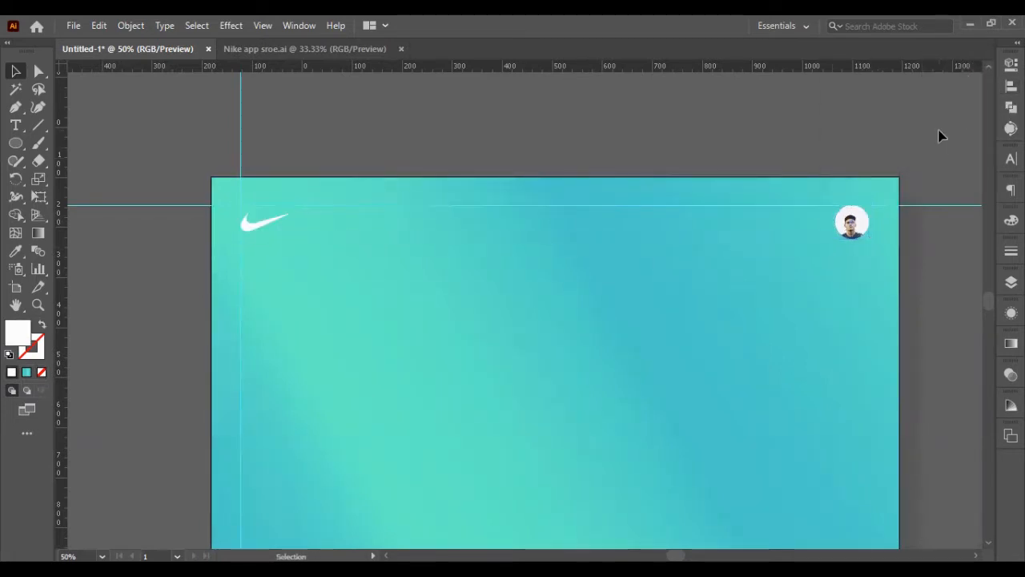
# Draw a short horizontal white line about 39 px long with the Pen tool and set its stroke weight to 4 pt.
pyautogui.click(15, 107)
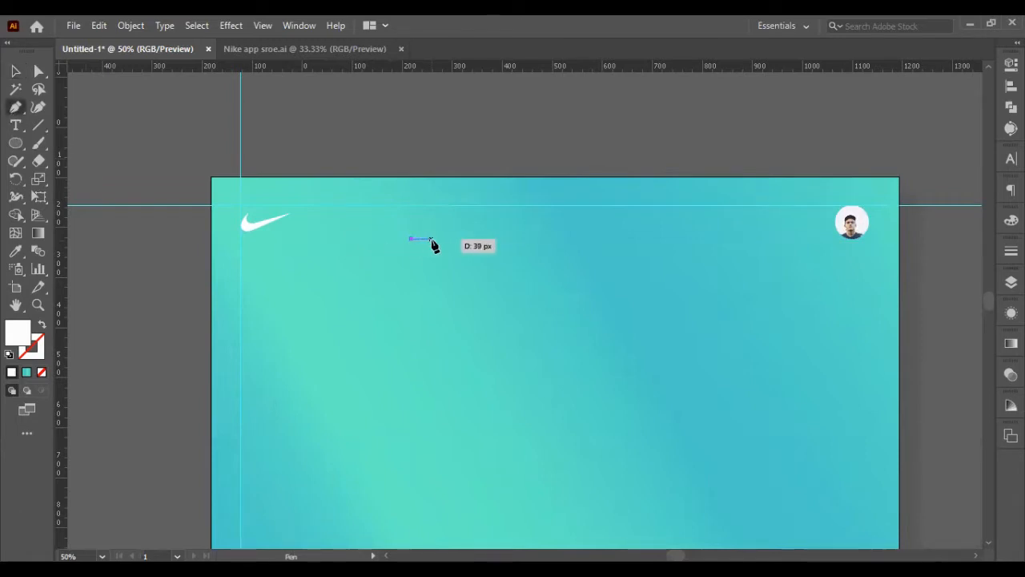
pyautogui.click(430, 238)
pyautogui.press('v')
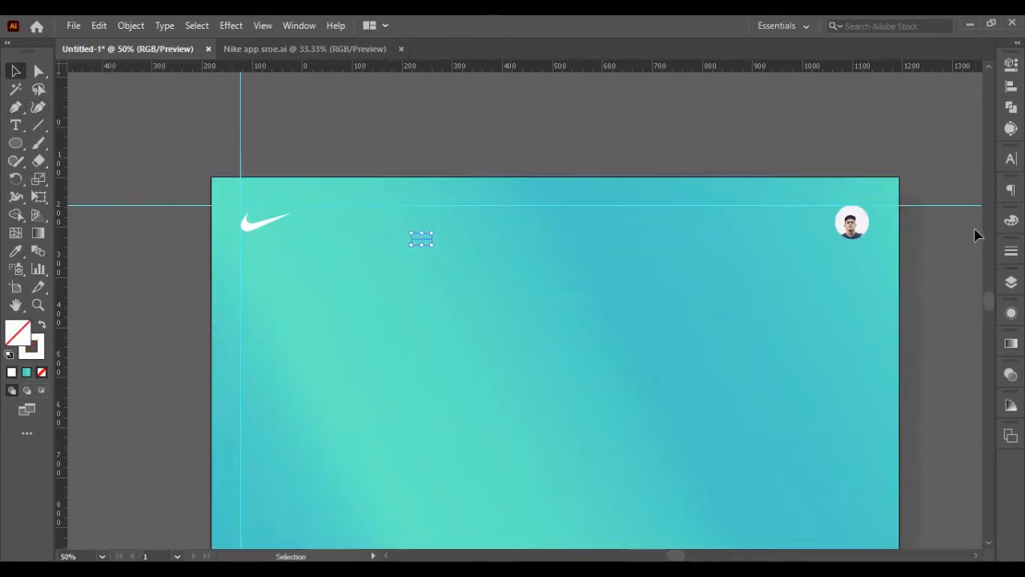
pyautogui.click(1011, 251)
pyautogui.click(925, 265)
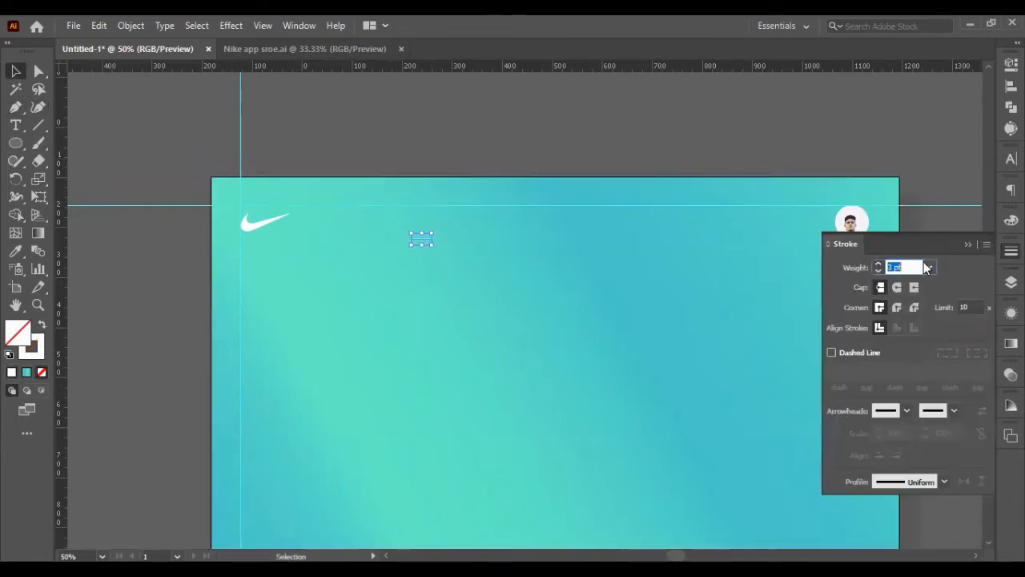
pyautogui.click(968, 244)
# Move the short white line across the header towards the profile picture.
pyautogui.moveTo(422, 241)
pyautogui.mouseDown()
pyautogui.moveTo(745, 238)
pyautogui.moveTo(705, 246)
pyautogui.mouseUp()
pyautogui.click(703, 248)
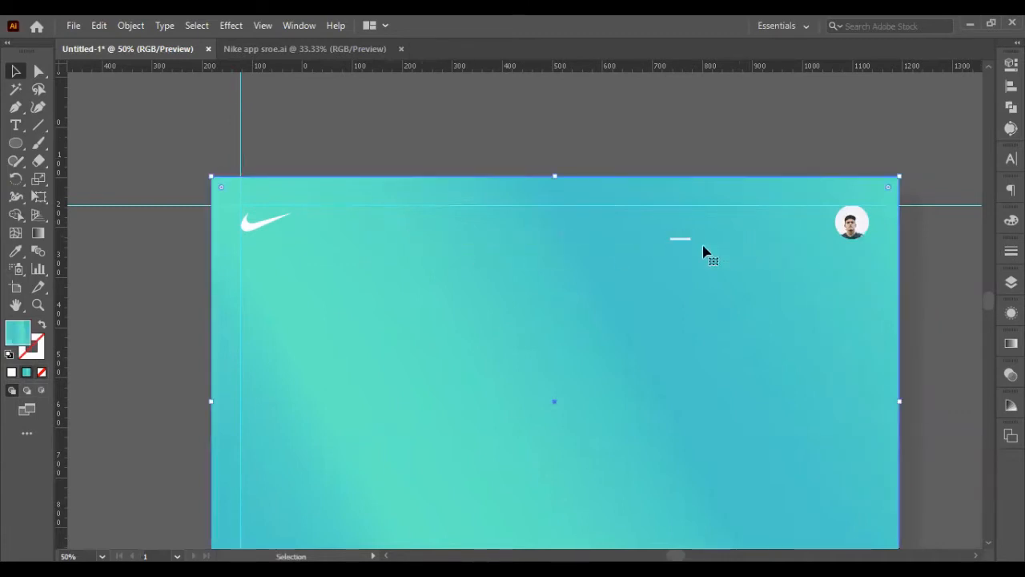
pyautogui.moveTo(665, 112); pyautogui.dragTo(702, 270)
pyautogui.keyDown('shift'); pyautogui.click(702, 270); pyautogui.keyUp('shift')
pyautogui.keyDown('shift'); pyautogui.click(196, 205); pyautogui.keyUp('shift')
pyautogui.click(206, 248)
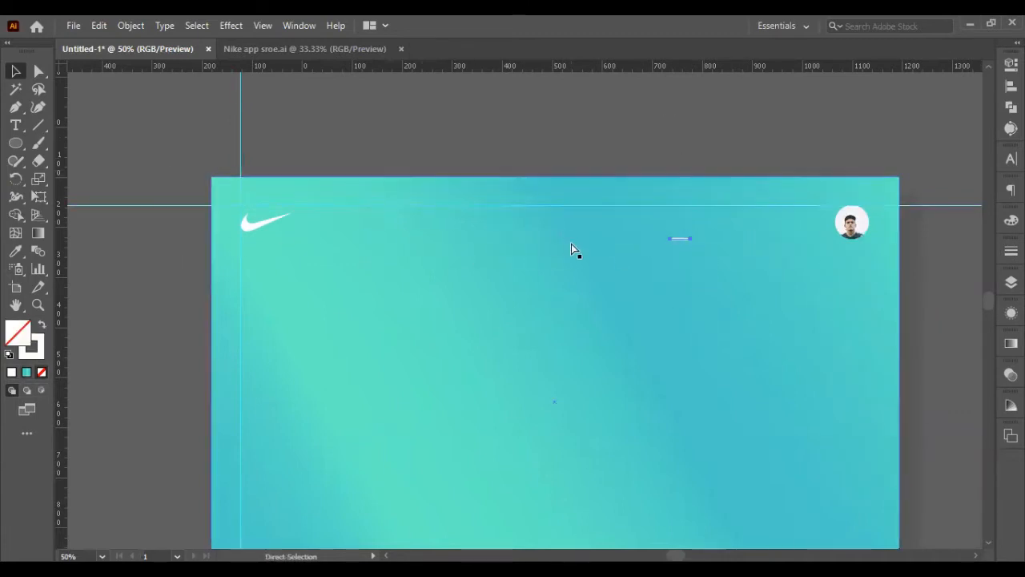
# Duplicate the short line downwards twice at equal spacing to form a three-bar menu icon, and select all three bars.
pyautogui.click(678, 238)
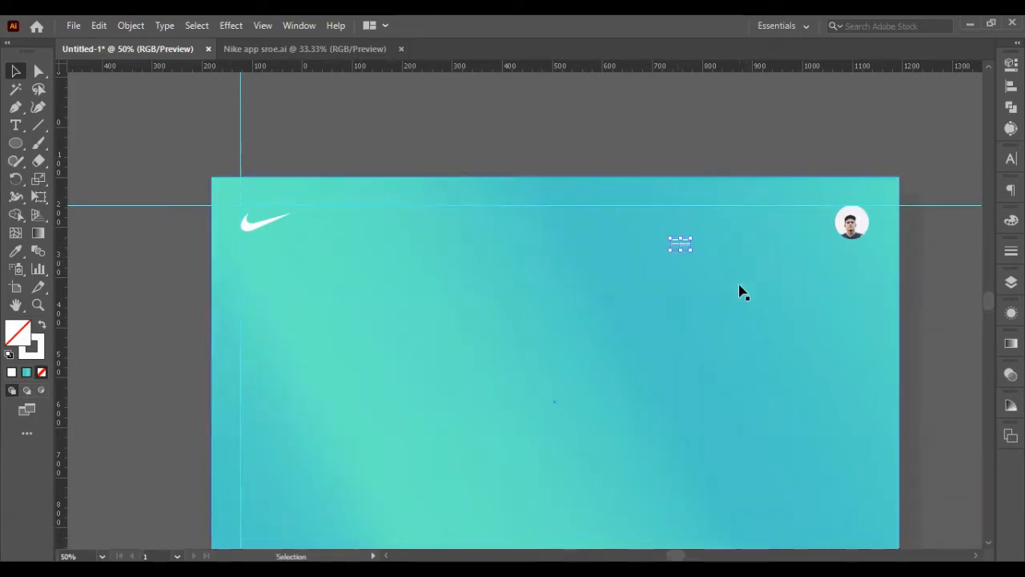
pyautogui.hotkey('ctrl', 'd')
pyautogui.press('v')
pyautogui.click(932, 290)
pyautogui.moveTo(679, 280); pyautogui.dragTo(682, 272)
pyautogui.keyDown('shift'); pyautogui.click(805, 256); pyautogui.keyUp('shift')
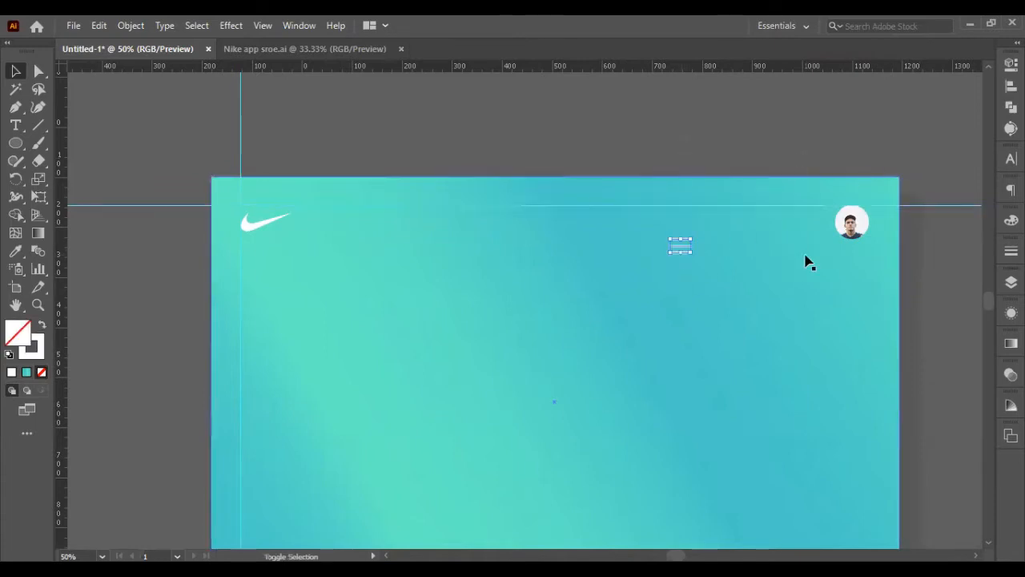
# Nudge the three-bar menu icon across and up until it sits beside the profile picture.
pyautogui.hotkey('shift', 'Right')
pyautogui.hotkey('shift', 'Right')
pyautogui.hotkey('shift', 'Right')
pyautogui.hotkey('shift', 'Right')
pyautogui.hotkey('shift', 'Right')
pyautogui.hotkey('shift', 'Right')
pyautogui.hotkey('shift', 'Right')
pyautogui.hotkey('shift', 'Right')
pyautogui.hotkey('shift', 'Right')
pyautogui.hotkey('shift', 'Right')
pyautogui.hotkey('shift', 'Right')
pyautogui.hotkey('shift', 'Right')
pyautogui.hotkey('shift', 'Right')
pyautogui.hotkey('shift', 'Right')
pyautogui.hotkey('shift', 'Right')
pyautogui.hotkey('shift', 'Right')
pyautogui.hotkey('shift', 'Right')
pyautogui.hotkey('shift', 'Right')
pyautogui.hotkey('shift', 'Right')
pyautogui.hotkey('shift', 'Right')
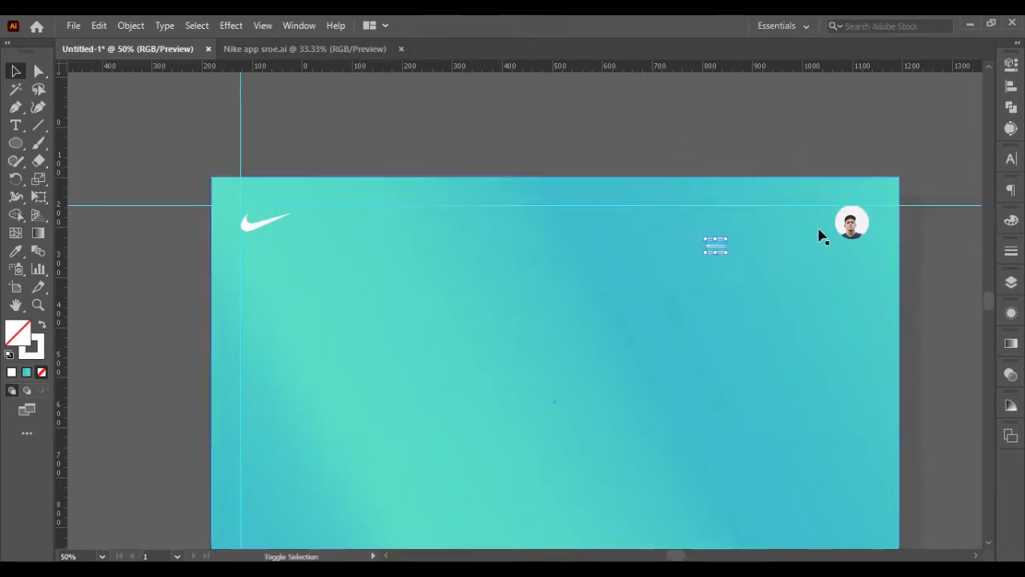
pyautogui.hotkey('shift', 'Up')
pyautogui.hotkey('shift', 'Up')
pyautogui.hotkey('shift', 'Up')
pyautogui.hotkey('shift', 'Up')
pyautogui.hotkey('shift', 'Up')
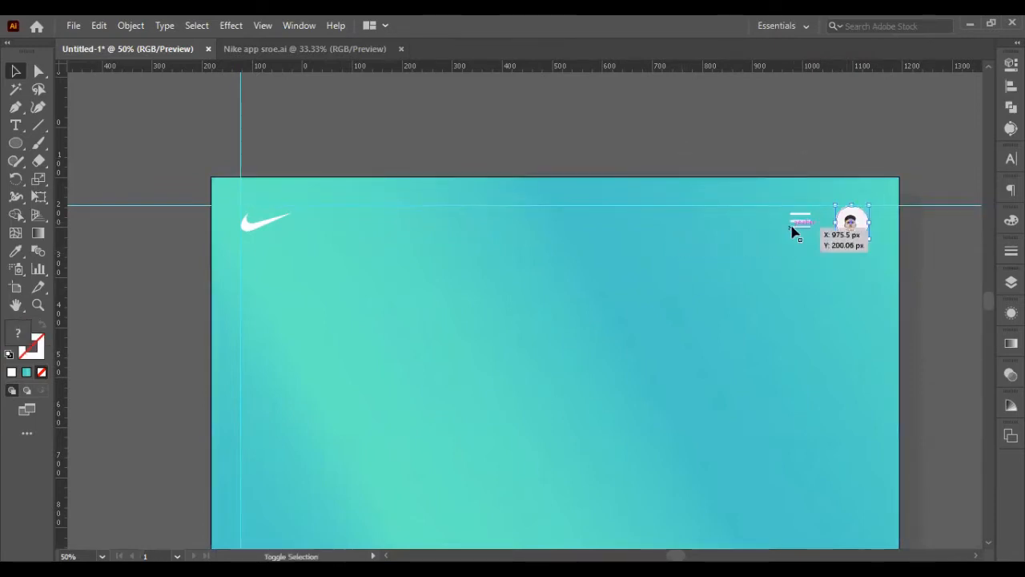
# Apply the width profile with a straight middle and pointed ends to the three menu bars.
pyautogui.click(784, 216)
pyautogui.scroll(3, 785, 217)
pyautogui.click(847, 221)
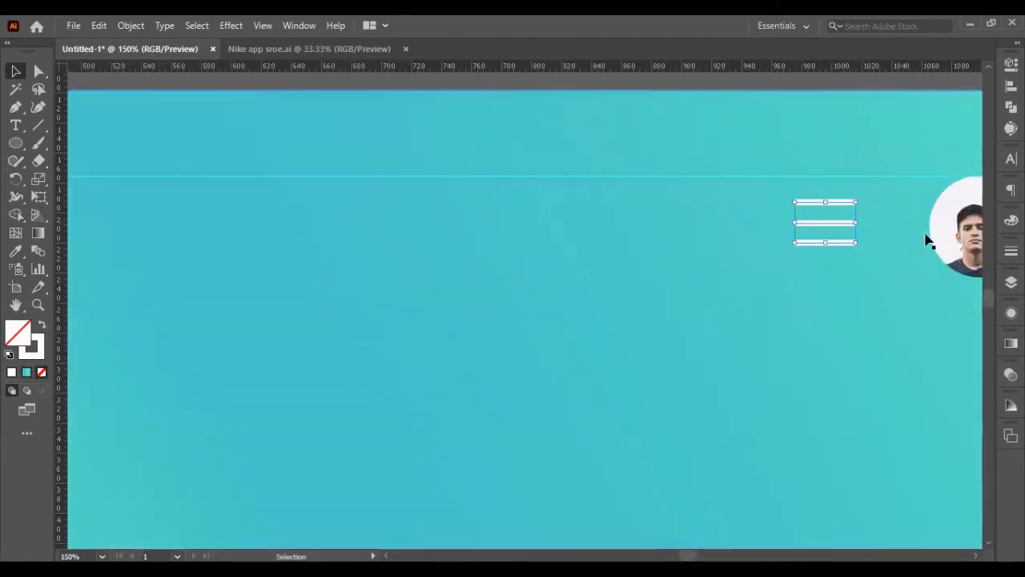
pyautogui.click(1011, 251)
pyautogui.click(944, 481)
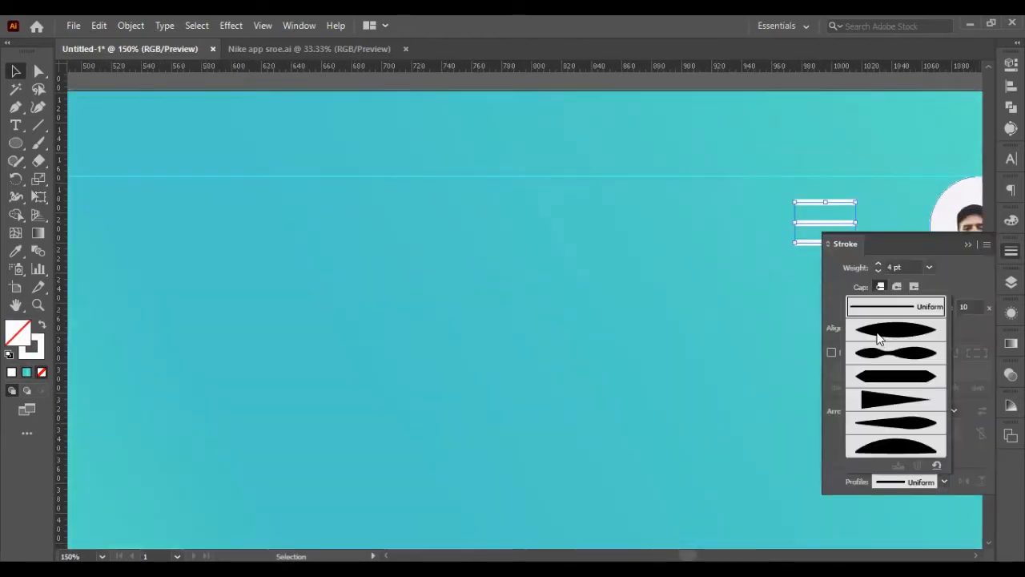
pyautogui.click(879, 338)
pyautogui.click(941, 480)
pyautogui.click(895, 375)
pyautogui.click(915, 201)
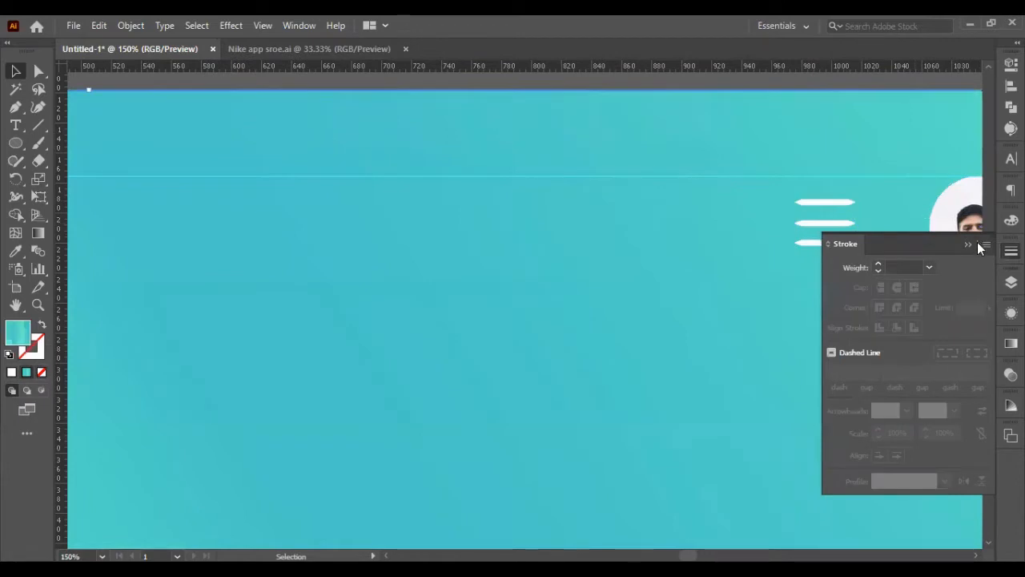
pyautogui.click(971, 244)
# Shorten the middle menu bar from its left end, keeping its right end in line with the others.
pyautogui.click(825, 224)
pyautogui.moveTo(795, 222); pyautogui.dragTo(811, 222)
pyautogui.click(825, 243)
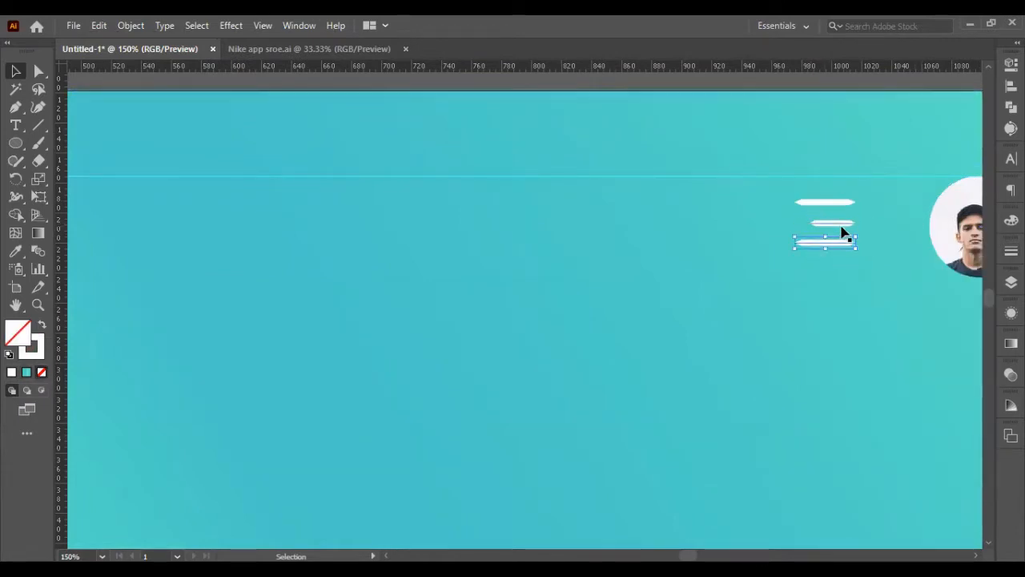
pyautogui.click(840, 293)
pyautogui.scroll(-2, 852, 218)
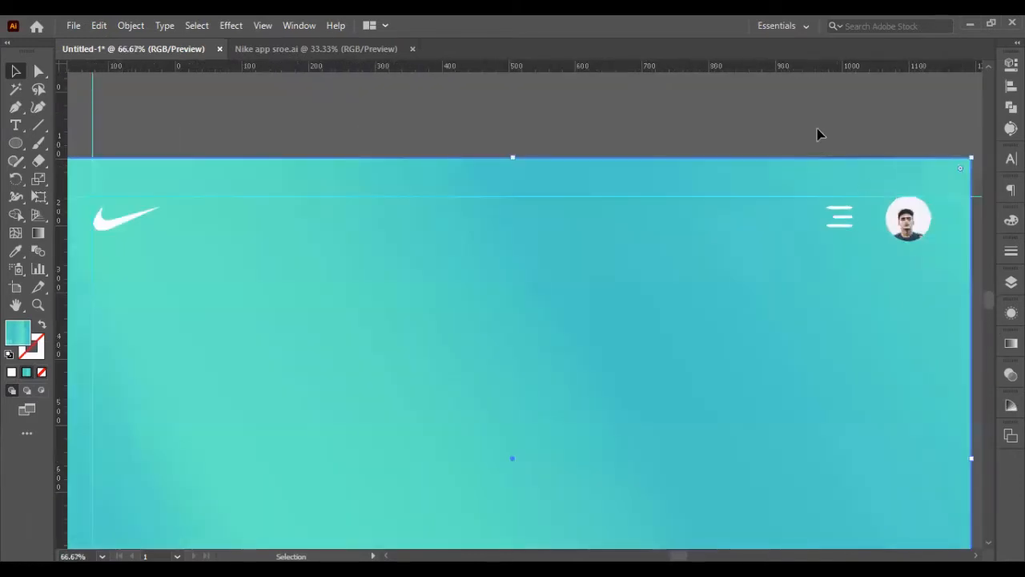
# Select the three menu bars and reduce their stroke weight.
pyautogui.moveTo(848, 252); pyautogui.dragTo(853, 263)
pyautogui.keyDown('shift'); pyautogui.moveTo(749, 115); pyautogui.dragTo(764, 237); pyautogui.keyUp('shift')
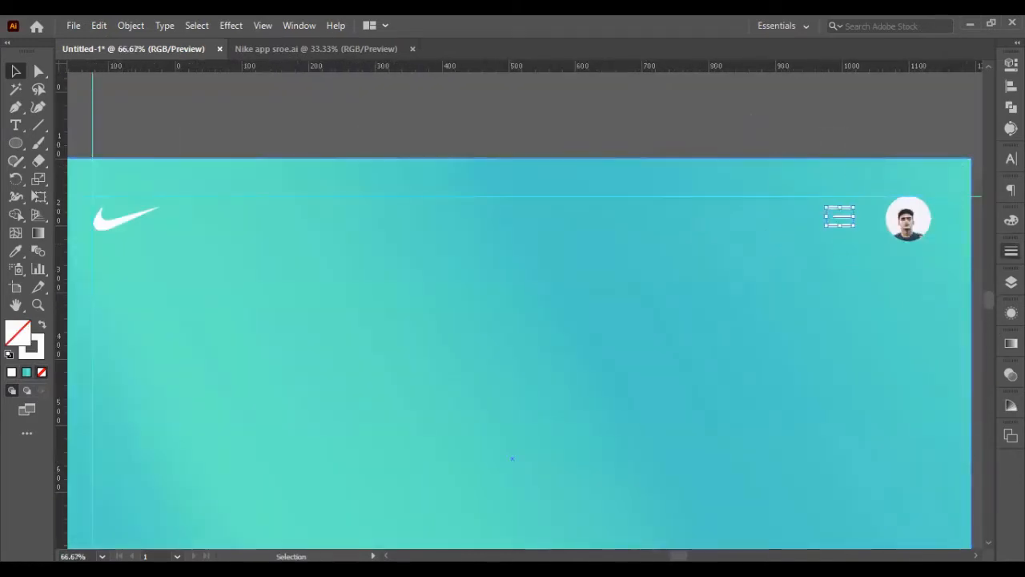
pyautogui.click(1011, 250)
pyautogui.click(889, 267)
pyautogui.click(966, 241)
# Align the menu icon with the profile picture on their vertical centres.
pyautogui.keyDown('shift'); pyautogui.click(917, 221); pyautogui.keyUp('shift')
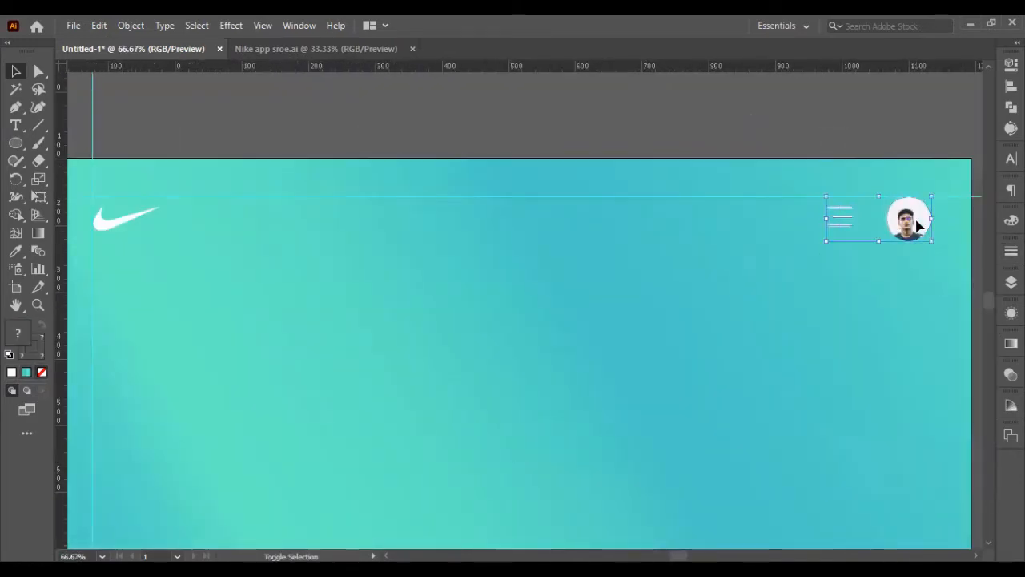
pyautogui.click(1011, 85)
pyautogui.click(965, 59)
pyautogui.click(940, 89)
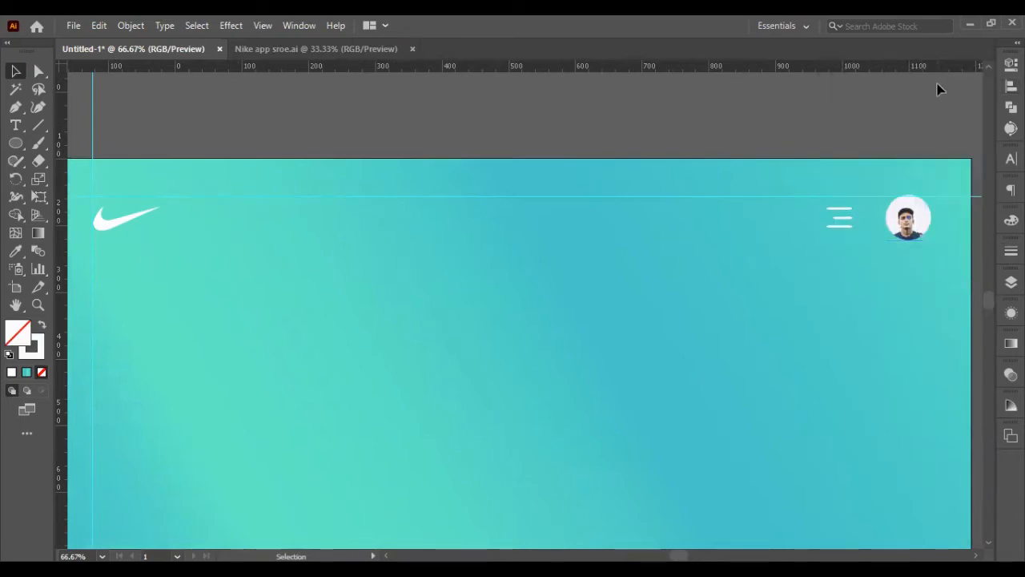
# Move the menu icon closer to the profile picture, leaving a small gap between them.
pyautogui.moveTo(843, 230); pyautogui.dragTo(862, 229)
pyautogui.click(873, 253)
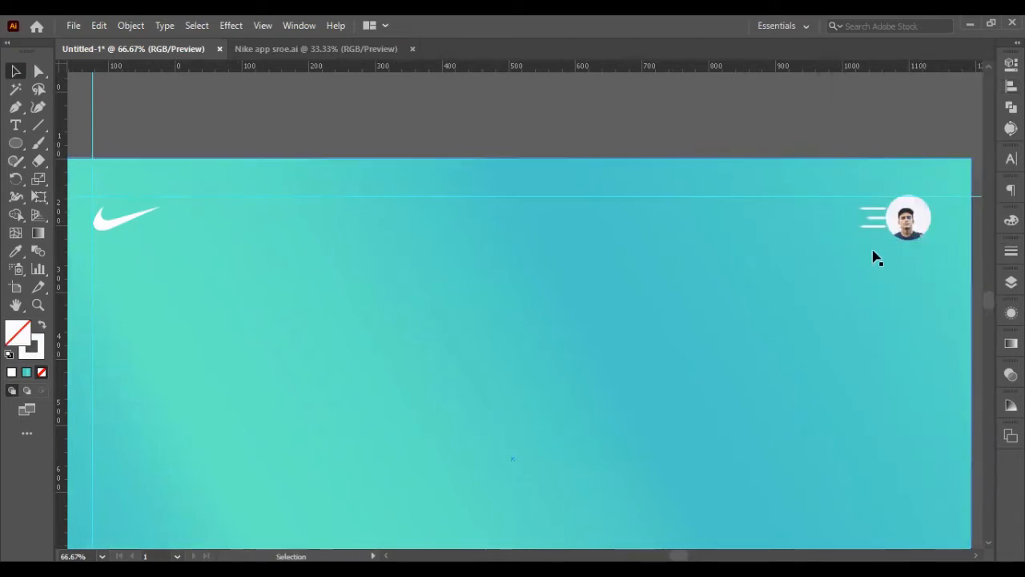
pyautogui.click(879, 226)
pyautogui.hotkey('shift', 'Left')
pyautogui.hotkey('shift', 'Left')
pyautogui.hotkey('shift', 'Left')
pyautogui.click(913, 114)
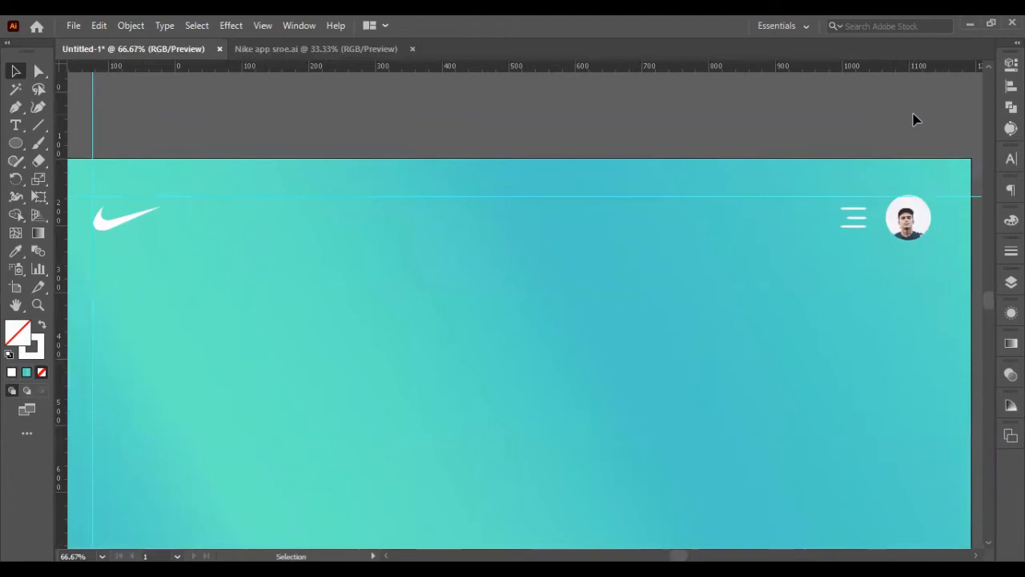
# Scale the menu icon down slightly and set its stroke weight to 2 pt.
pyautogui.click(852, 207)
pyautogui.moveTo(841, 227); pyautogui.dragTo(850, 221)
pyautogui.click(880, 128)
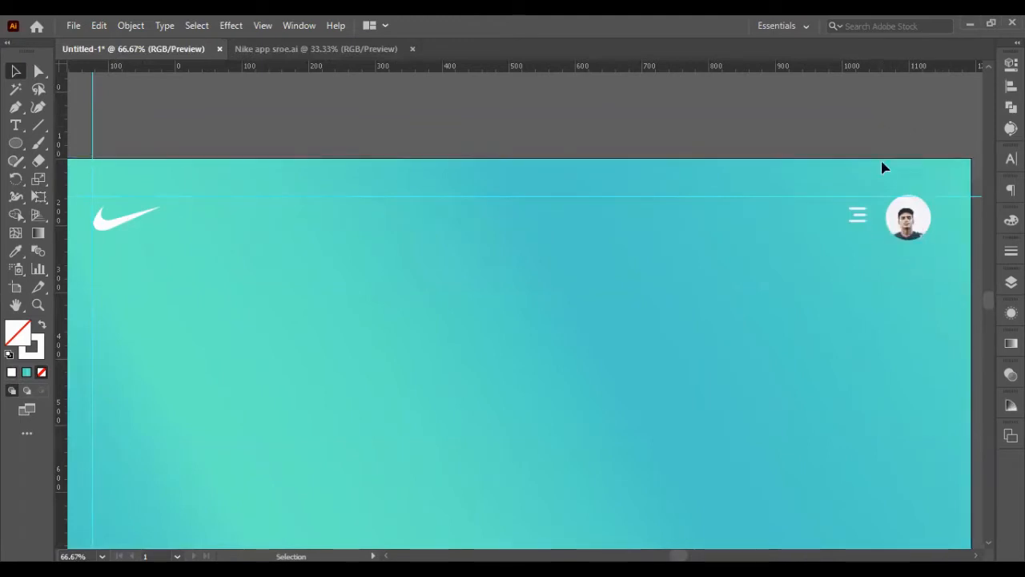
pyautogui.click(864, 215)
pyautogui.click(1011, 251)
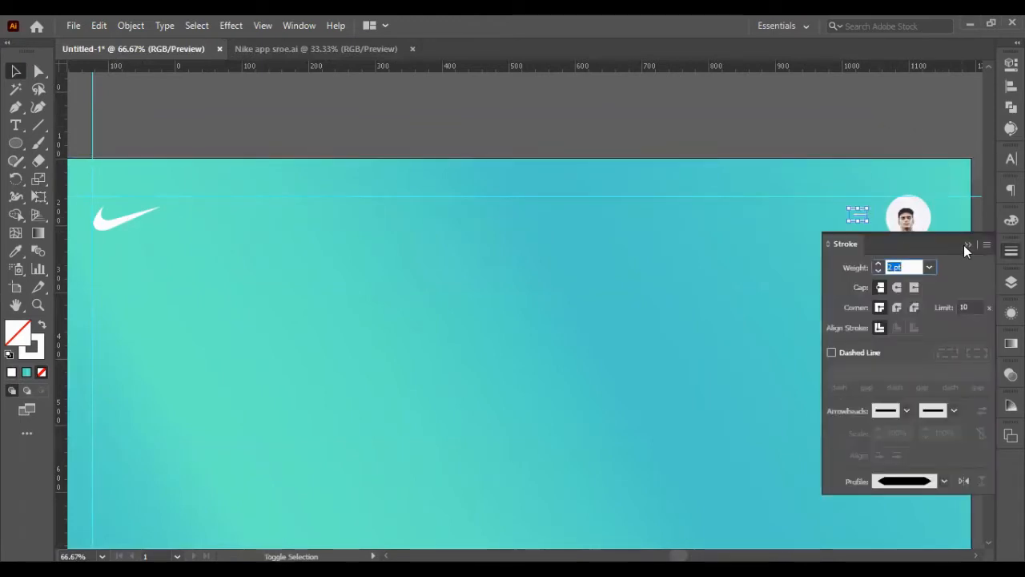
# Realign the scaled-down menu icon and the profile picture on their vertical centres.
pyautogui.keyDown('shift'); pyautogui.click(921, 207); pyautogui.keyUp('shift')
pyautogui.click(1011, 85)
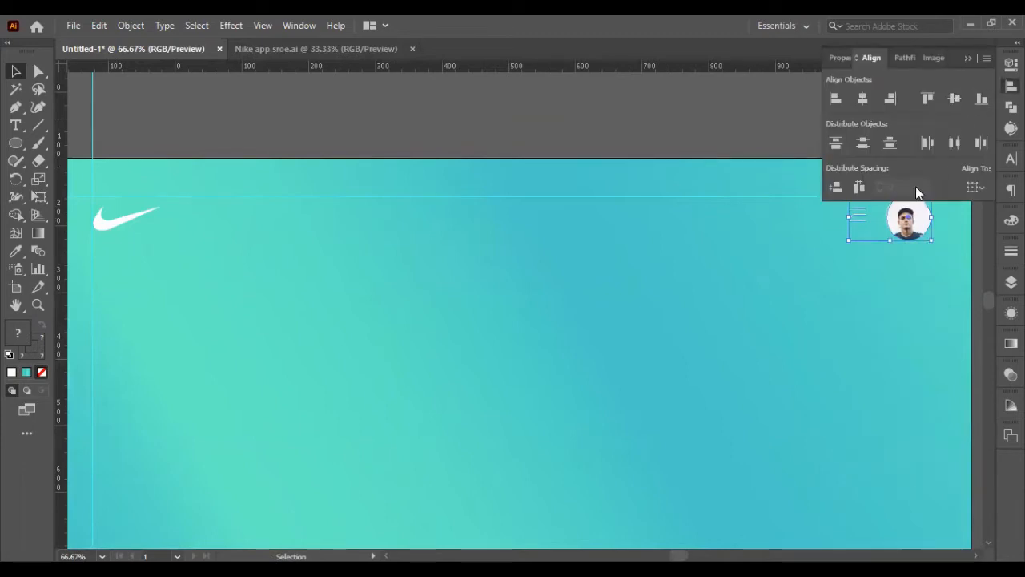
pyautogui.click(913, 225)
pyautogui.click(967, 59)
pyautogui.click(859, 221)
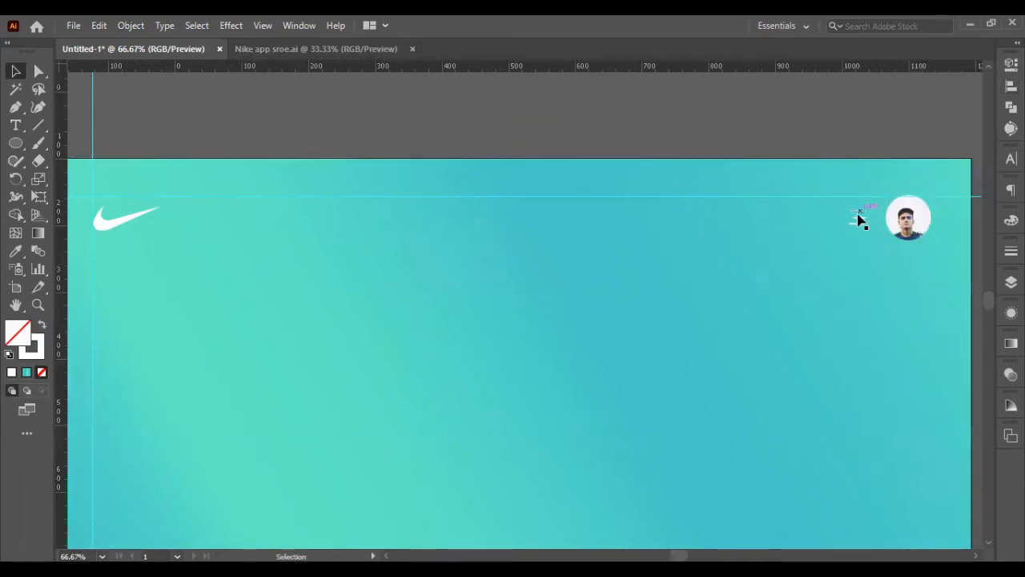
pyautogui.scroll(-1, 600, 206)
pyautogui.scroll(1, 602, 216)
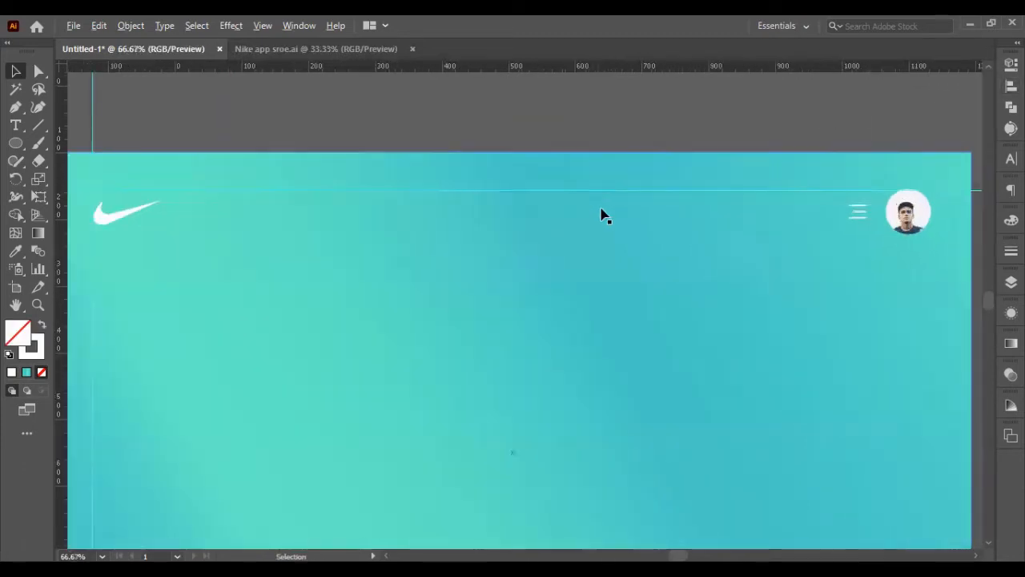
# Paste the Nike shoe image onto the artboard and rotate it clockwise until the sole is level.
pyautogui.scroll(-1, 602, 216)
pyautogui.hotkey('ctrl', 'v')
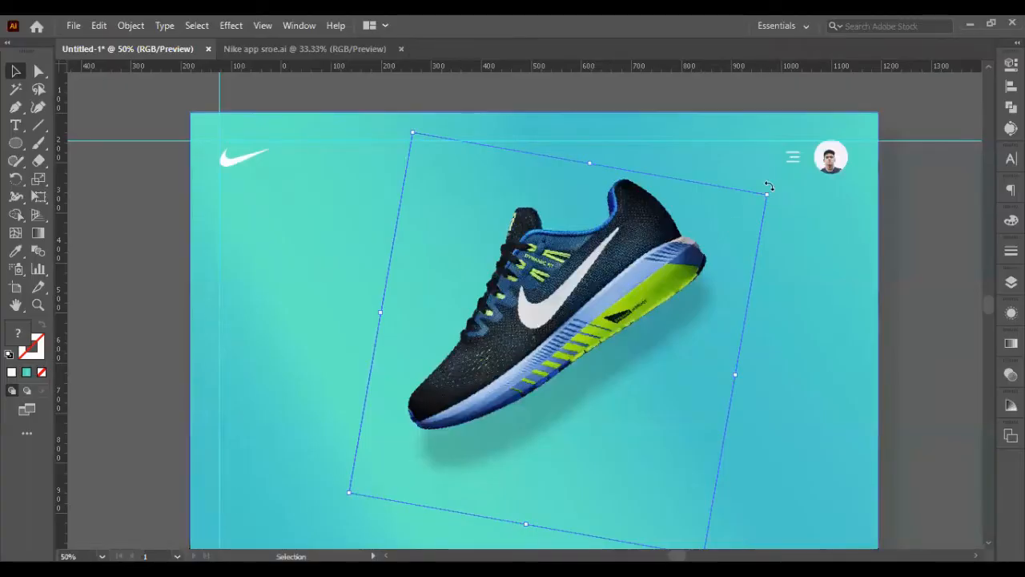
pyautogui.moveTo(767, 188); pyautogui.dragTo(863, 329)
pyautogui.click(332, 259)
pyautogui.click(538, 339)
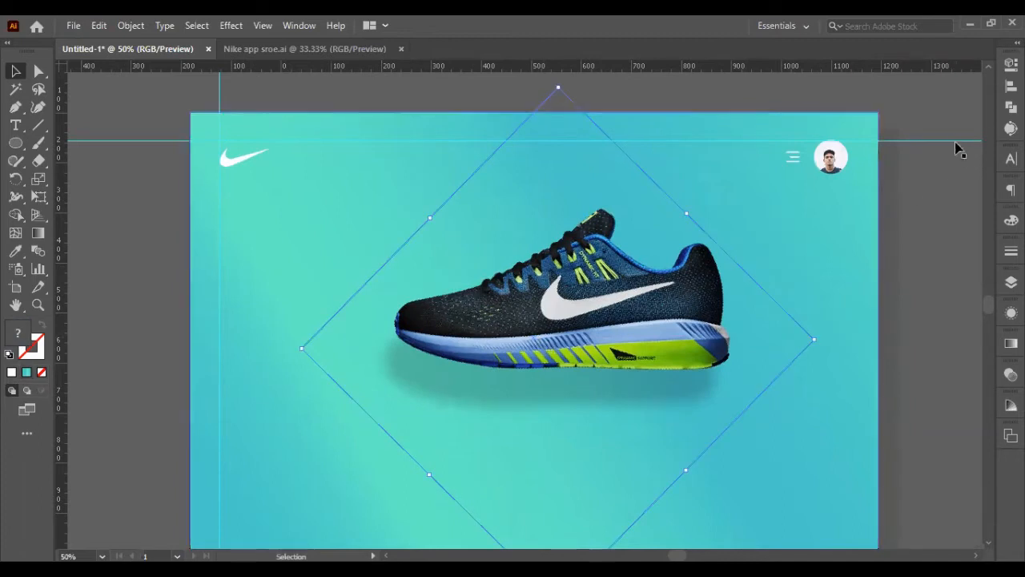
# Centre the shoe image horizontally and vertically on the artboard.
pyautogui.click(1011, 85)
pyautogui.click(865, 97)
pyautogui.click(954, 96)
pyautogui.click(926, 199)
pyautogui.scroll(-2, 581, 228)
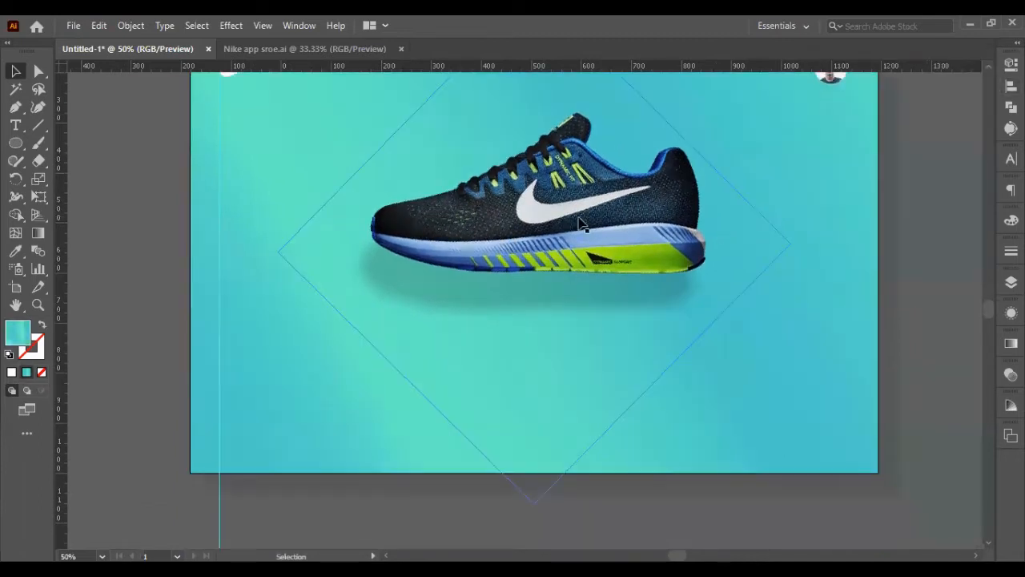
# Nudge the shoe image 30 px down on the artboard.
pyautogui.click(579, 220)
pyautogui.hotkey('shift', 'Down')
pyautogui.hotkey('shift', 'Down')
pyautogui.hotkey('shift', 'Down')
pyautogui.click(910, 191)
pyautogui.scroll(3, 342, 339)
# Place a new text line over the shoe and format it in Cocogoose Regular at 140 pt.
pyautogui.click(15, 125)
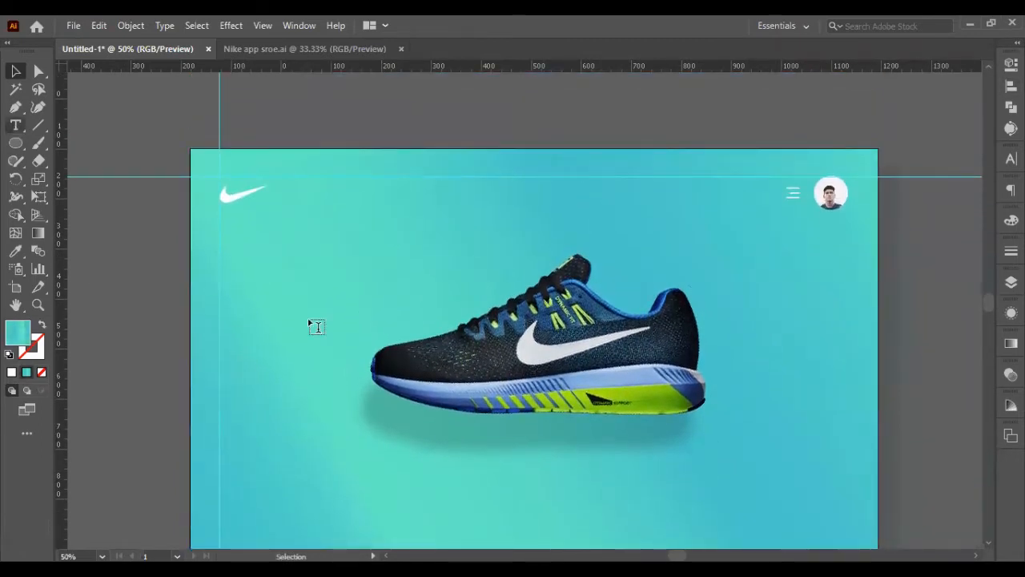
pyautogui.click(349, 327)
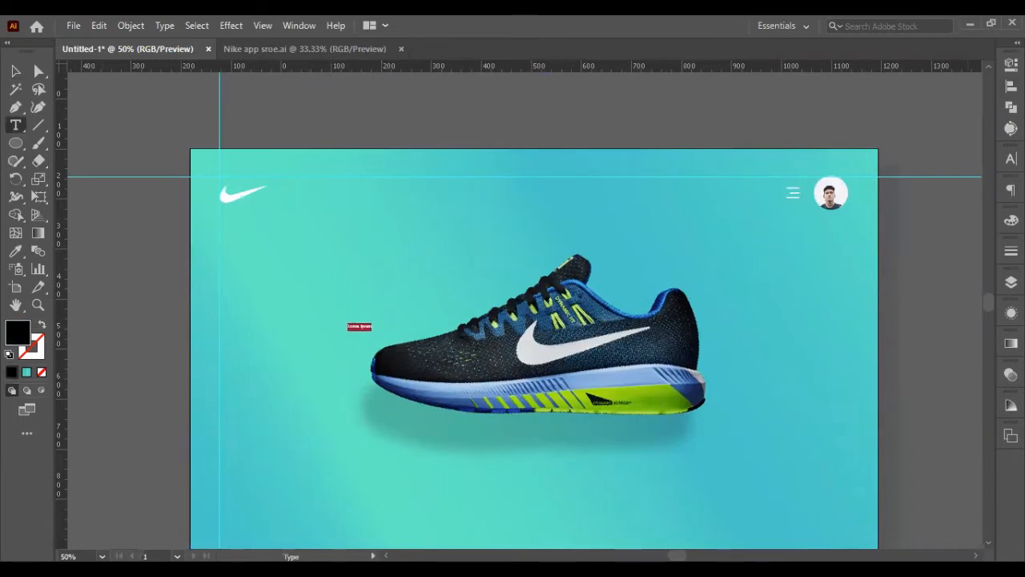
pyautogui.click(1011, 159)
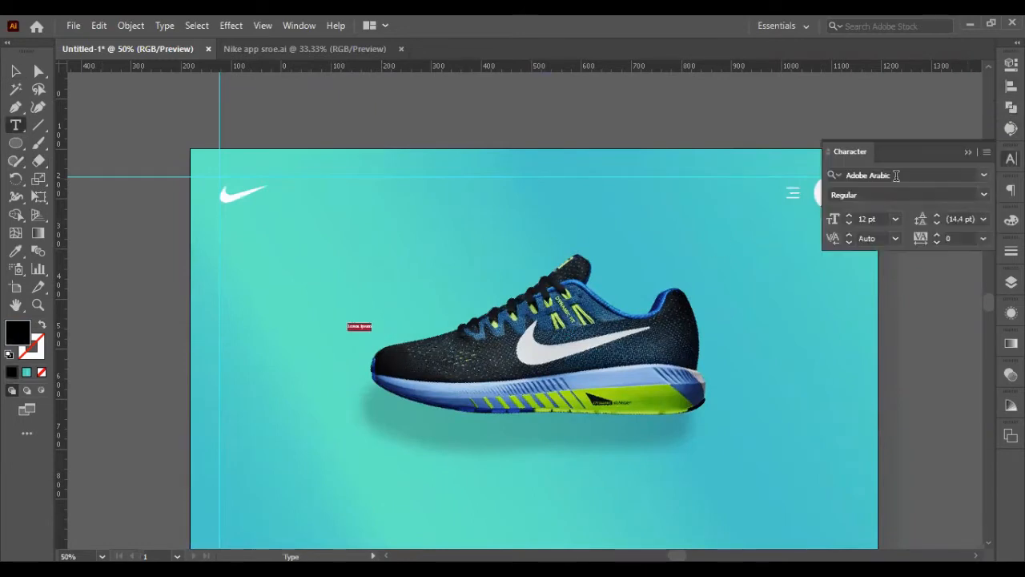
pyautogui.click(870, 219)
pyautogui.hotkey('shift', 'Up')
pyautogui.hotkey('shift', 'Up')
pyautogui.hotkey('shift', 'Up')
pyautogui.hotkey('shift', 'Up')
pyautogui.hotkey('shift', 'Up')
pyautogui.hotkey('shift', 'Up')
pyautogui.hotkey('shift', 'Up')
pyautogui.hotkey('shift', 'Up')
pyautogui.hotkey('shift', 'Up')
pyautogui.hotkey('shift', 'Up')
pyautogui.hotkey('shift', 'Up')
pyautogui.hotkey('shift', 'Up')
pyautogui.hotkey('shift', 'Up')
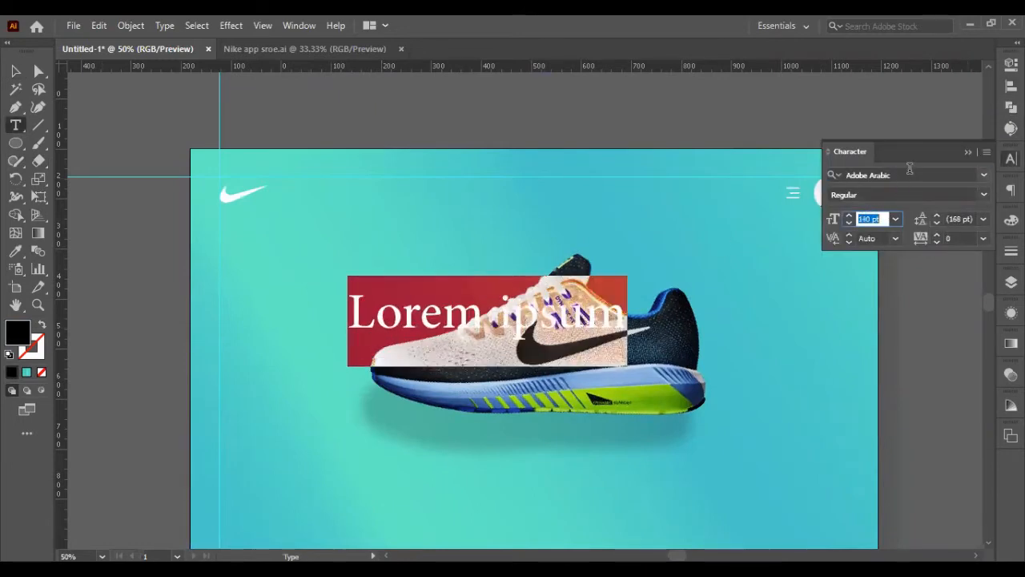
pyautogui.click(910, 173)
pyautogui.write('coco')
pyautogui.click(857, 274)
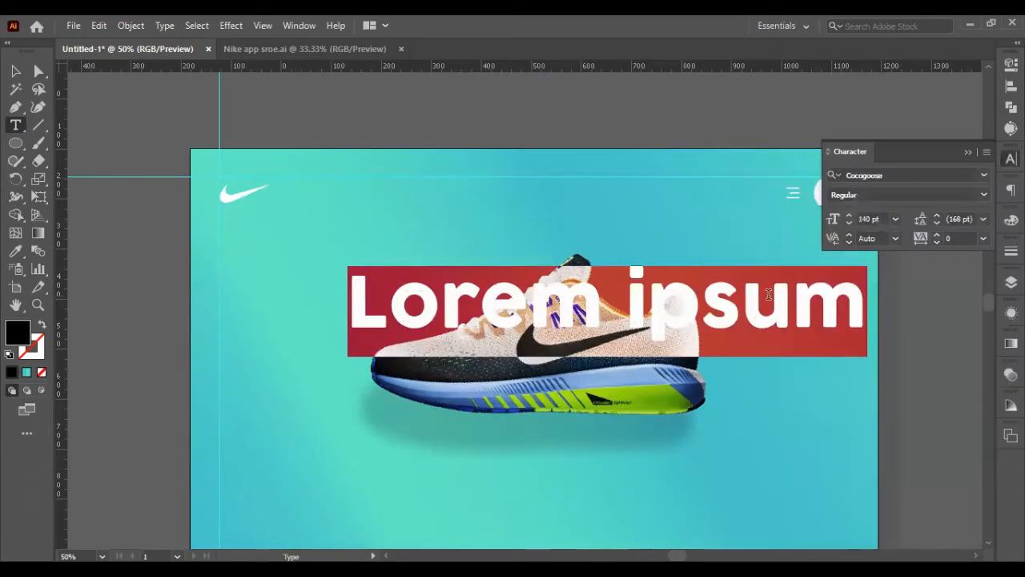
# Replace the placeholder text with the word NIKE in capitals.
pyautogui.write('Nike')
pyautogui.moveTo(403, 287); pyautogui.dragTo(526, 301)
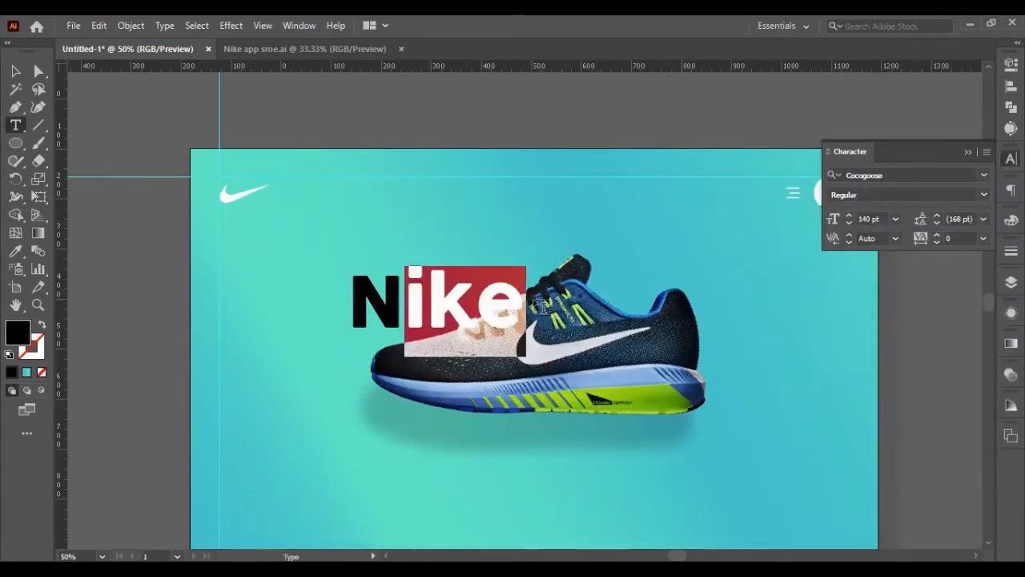
pyautogui.write('IKE')
pyautogui.press('Escape')
# Enlarge the NIKE text to 310 pt.
pyautogui.click(486, 293)
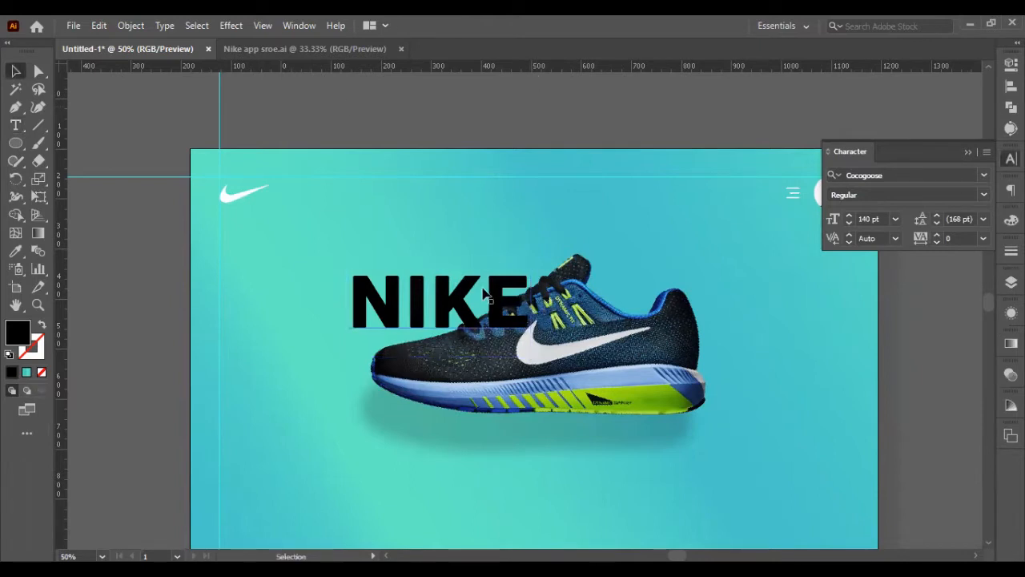
pyautogui.click(870, 218)
pyautogui.hotkey('shift', 'Up')
pyautogui.hotkey('shift', 'Up')
pyautogui.hotkey('shift', 'Up')
pyautogui.hotkey('shift', 'Up')
pyautogui.hotkey('shift', 'Up')
pyautogui.hotkey('shift', 'Up')
pyautogui.hotkey('shift', 'Up')
pyautogui.hotkey('shift', 'Up')
pyautogui.hotkey('shift', 'Up')
pyautogui.hotkey('shift', 'Up')
pyautogui.hotkey('shift', 'Up')
pyautogui.hotkey('shift', 'Up')
pyautogui.hotkey('shift', 'Up')
pyautogui.hotkey('shift', 'Up')
pyautogui.hotkey('shift', 'Up')
pyautogui.hotkey('shift', 'Up')
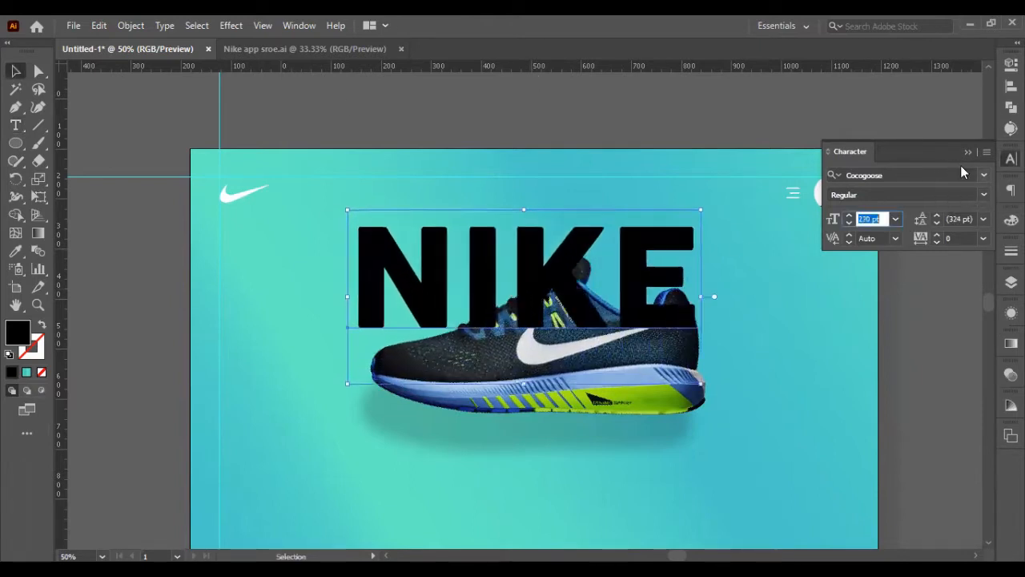
pyautogui.click(968, 151)
# Fill the NIKE text with the dark blue sampled from the shoe's sole and set its opacity to 80%.
pyautogui.click(13, 253)
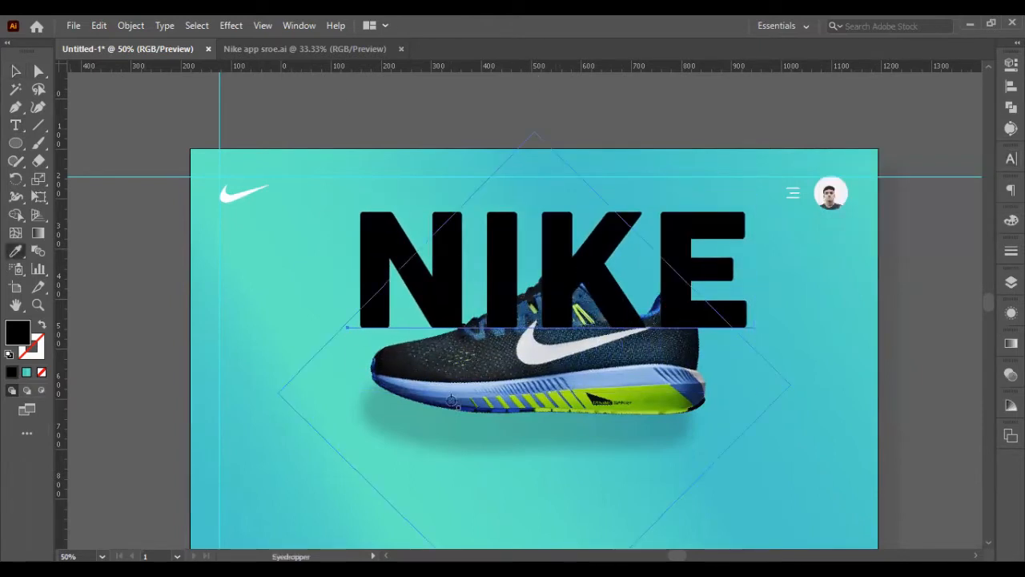
pyautogui.click(420, 396)
pyautogui.click(14, 71)
pyautogui.click(1011, 64)
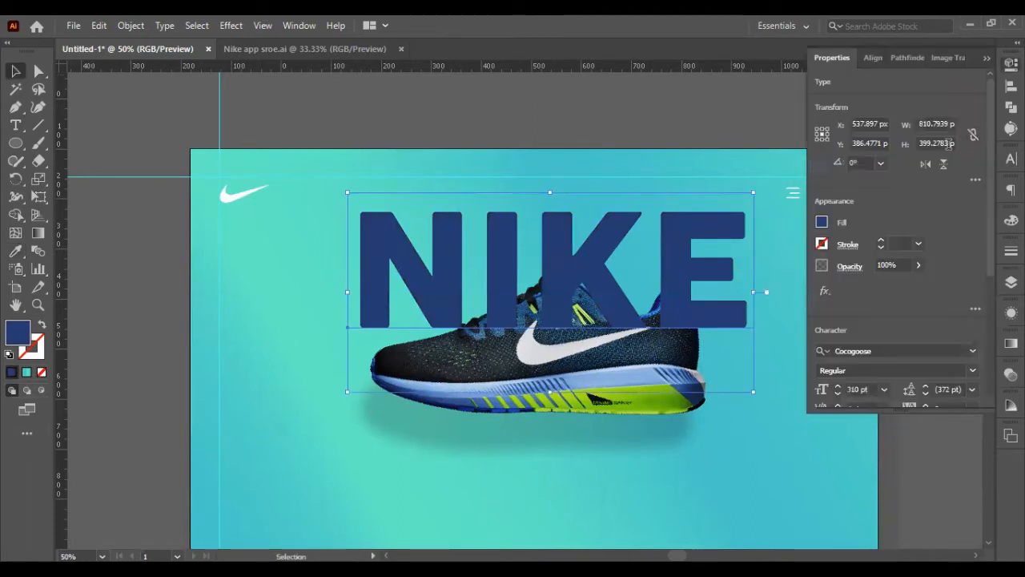
pyautogui.click(892, 264)
pyautogui.hotkey('shift', 'Down')
pyautogui.hotkey('shift', 'Down')
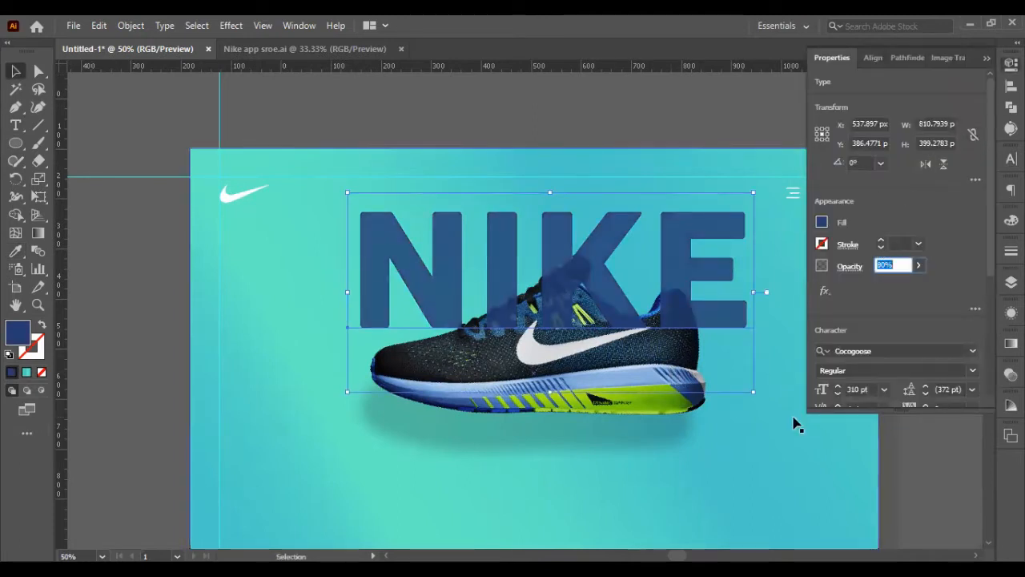
# Send the NIKE text and the background behind the shoe, and nudge the text 20 px to the right.
pyautogui.keyDown('shift'); pyautogui.click(800, 422); pyautogui.keyUp('shift')
pyautogui.hotkey('ctrl', 'shift', '[')
pyautogui.hotkey('ctrl', 'shift', 'a')
pyautogui.click(668, 235)
pyautogui.hotkey('shift', 'Right')
pyautogui.hotkey('shift', 'Right')
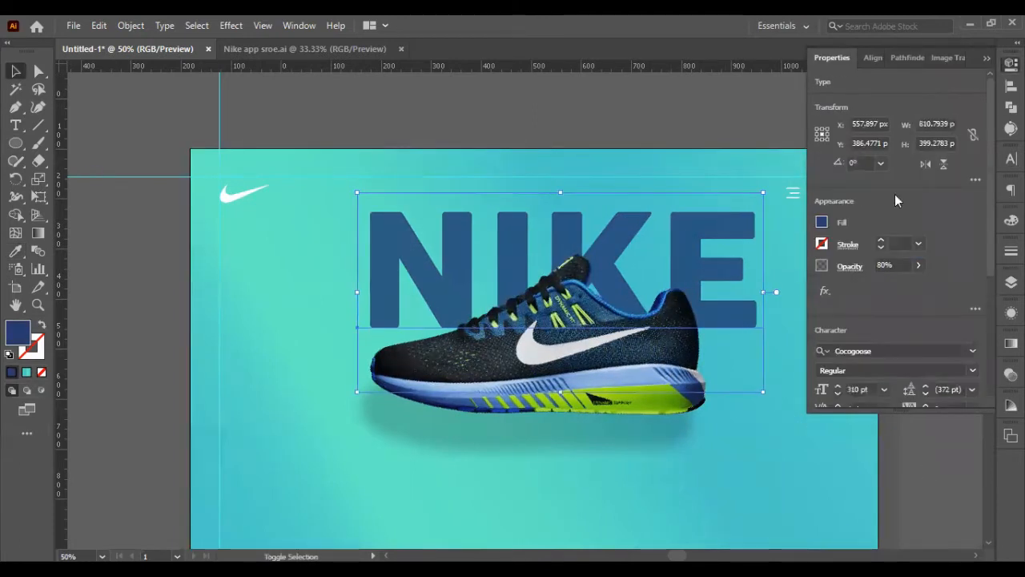
# Set the NIKE text size to 330 pt.
pyautogui.click(855, 390)
pyautogui.hotkey('shift', 'Up')
pyautogui.hotkey('shift', 'Up')
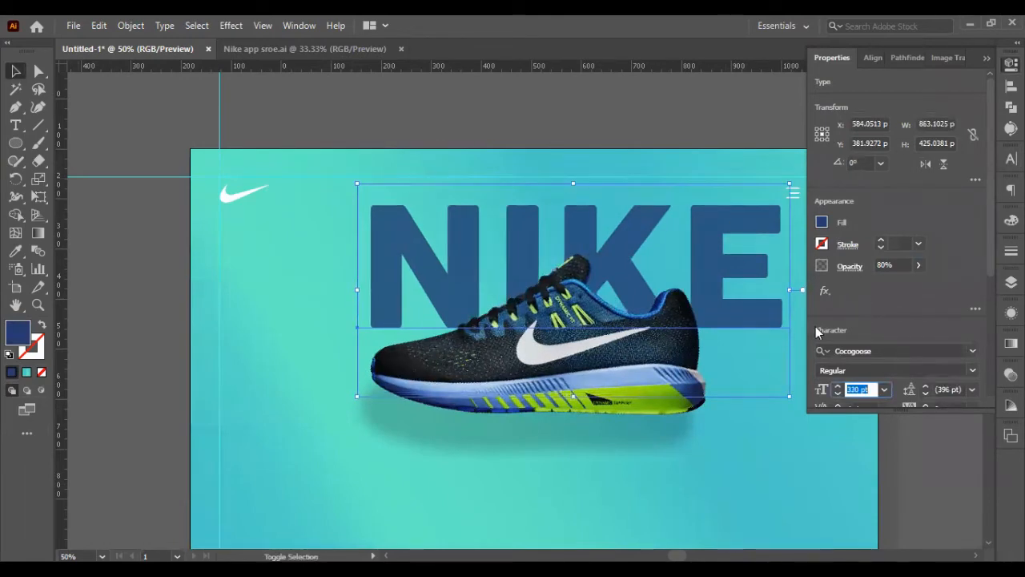
pyautogui.click(915, 476)
pyautogui.click(986, 58)
# Convert the NIKE text to outlines and fill the letters with the gradient sampled from the background.
pyautogui.click(375, 232)
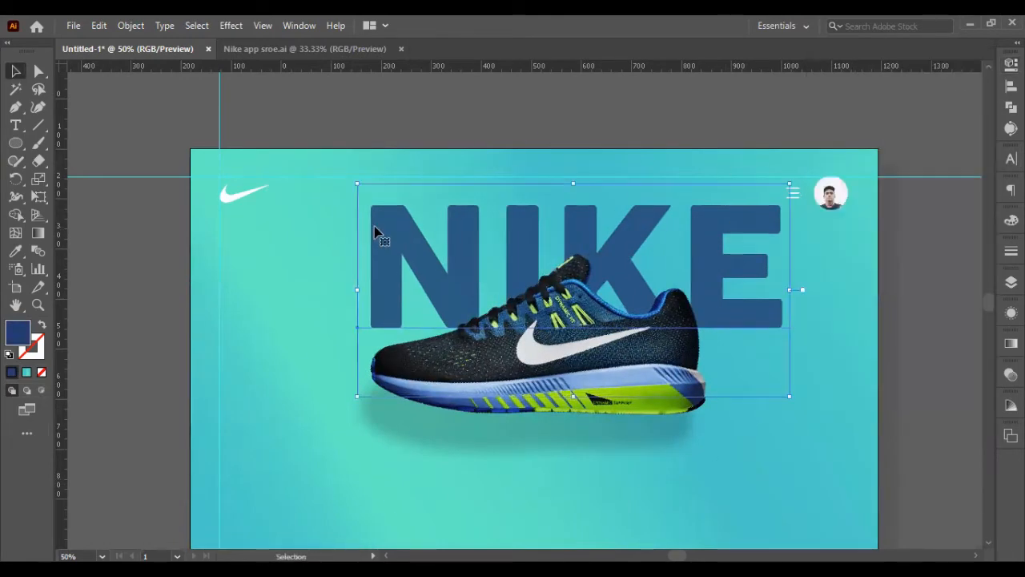
pyautogui.rightClick(375, 232)
pyautogui.click(417, 330)
pyautogui.press('i')
pyautogui.click(266, 360)
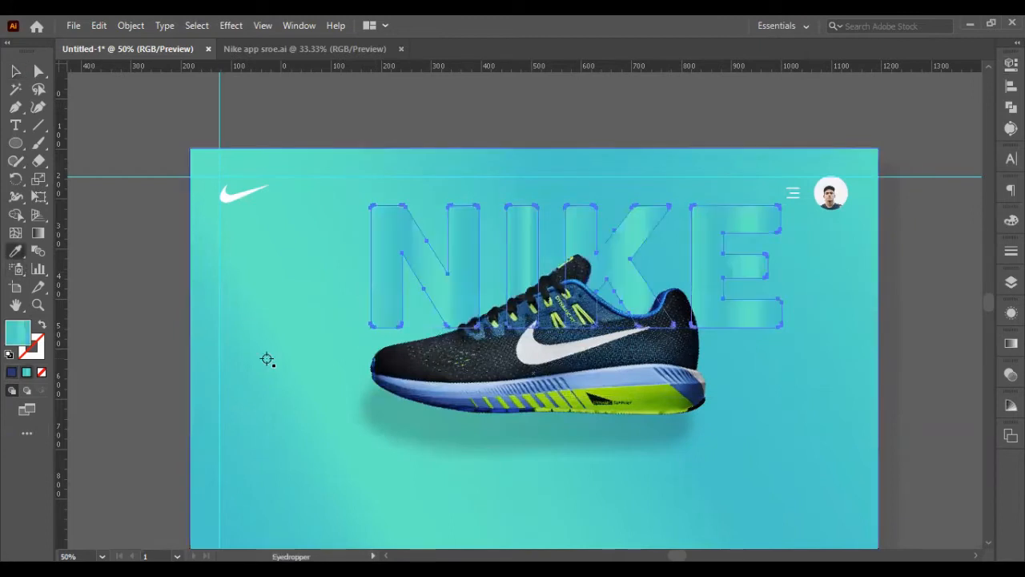
# Redraw the gradient diagonally so that it spans the whole NIKE word from the N to the E.
pyautogui.moveTo(364, 203); pyautogui.dragTo(814, 340)
pyautogui.click(15, 70)
pyautogui.click(539, 120)
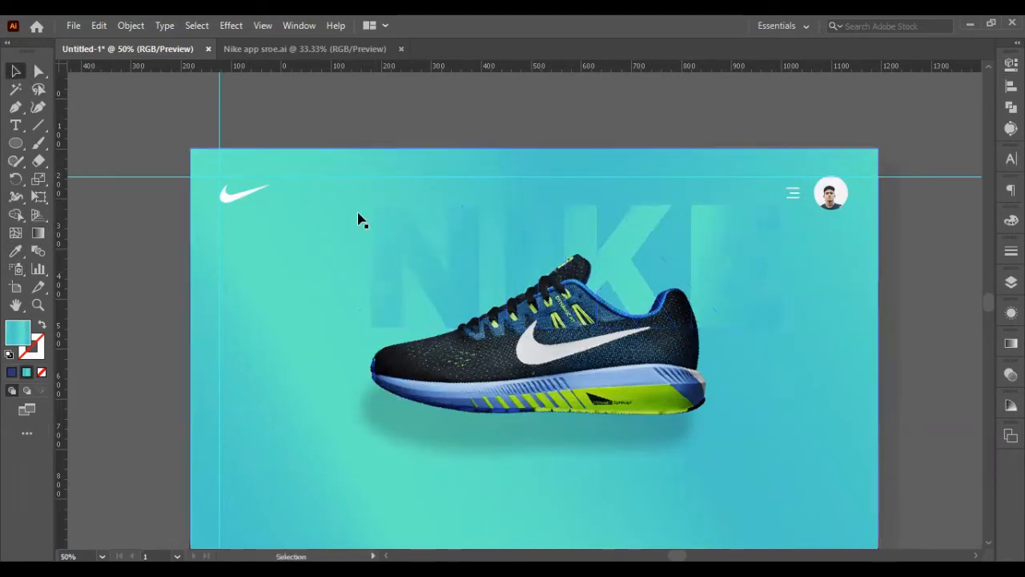
# Recolour the last stop of the NIKE lettering's gradient to violet-blue 2a38ff.
pyautogui.click(385, 234)
pyautogui.click(1010, 343)
pyautogui.click(962, 463)
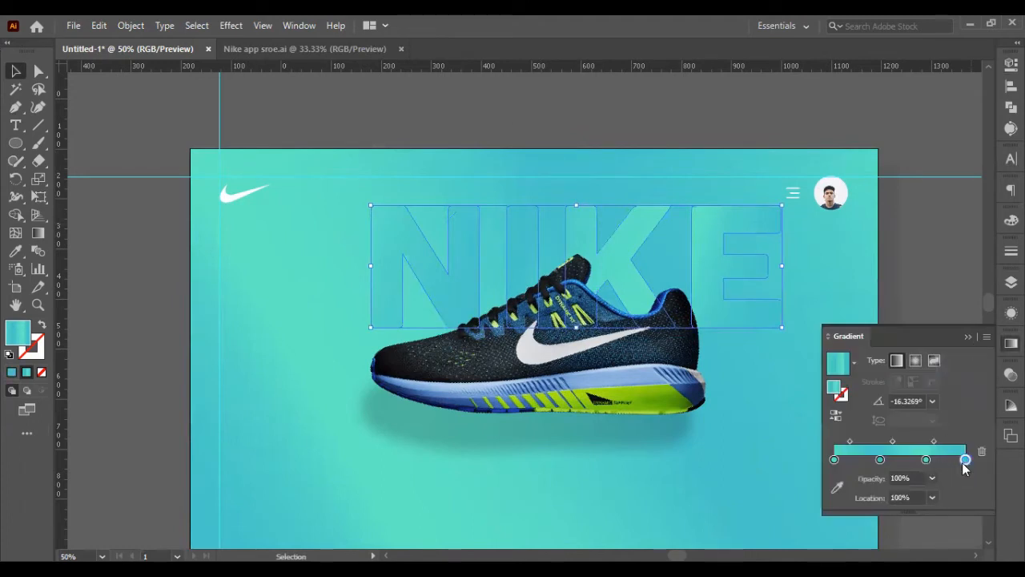
pyautogui.doubleClick(965, 461)
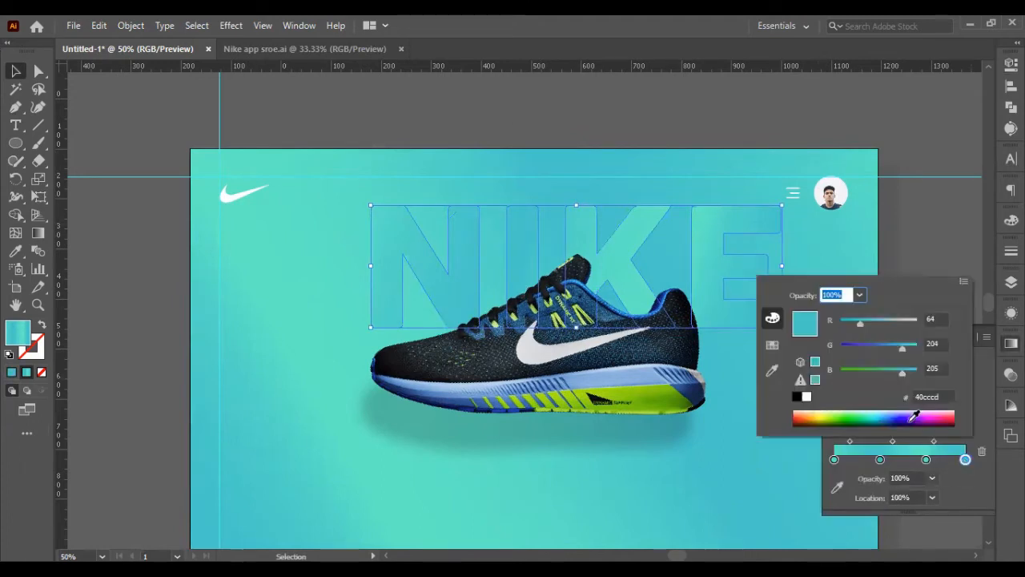
pyautogui.click(904, 413)
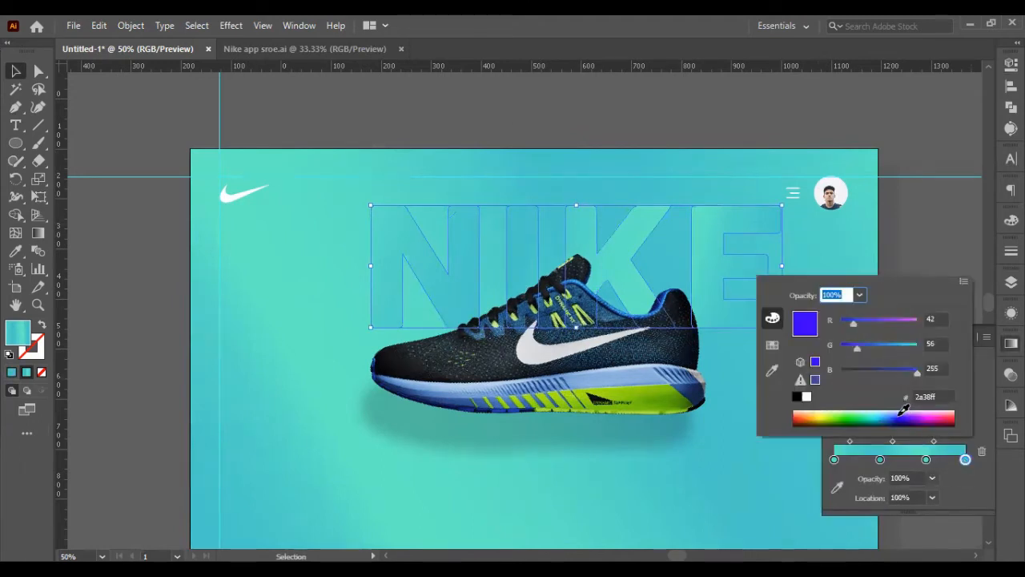
# Recolour the 35% gradient stop to blue 0091e9 and move it to about 66%, with the neighbouring green stop ahead of it.
pyautogui.click(882, 463)
pyautogui.doubleClick(880, 461)
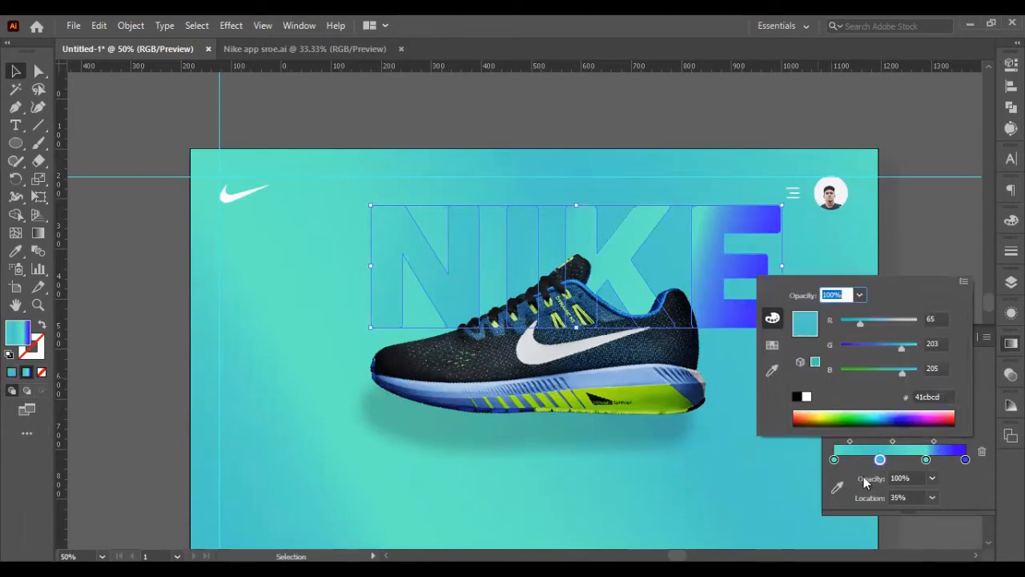
pyautogui.click(889, 414)
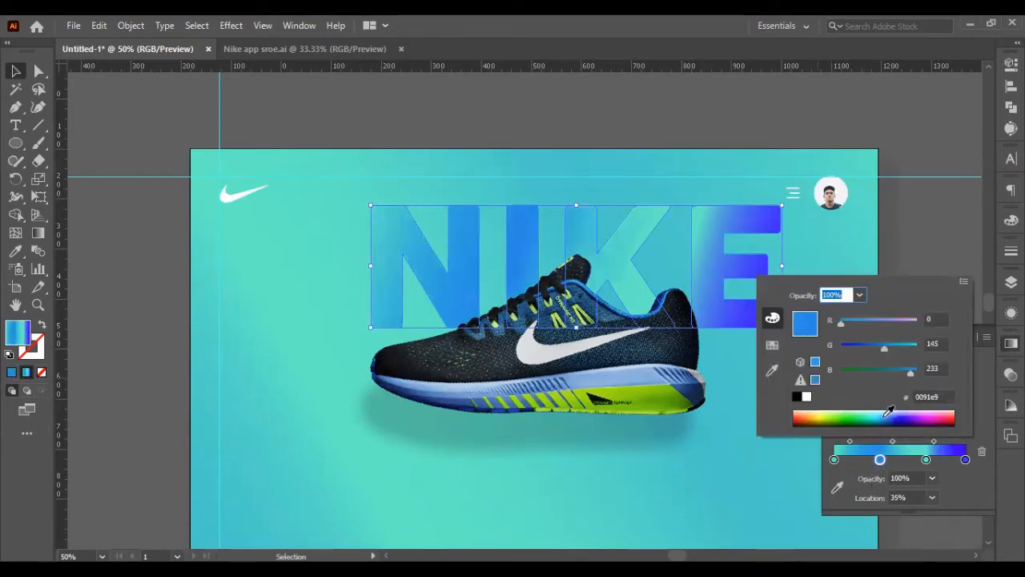
pyautogui.click(926, 460)
pyautogui.moveTo(880, 460); pyautogui.dragTo(920, 461)
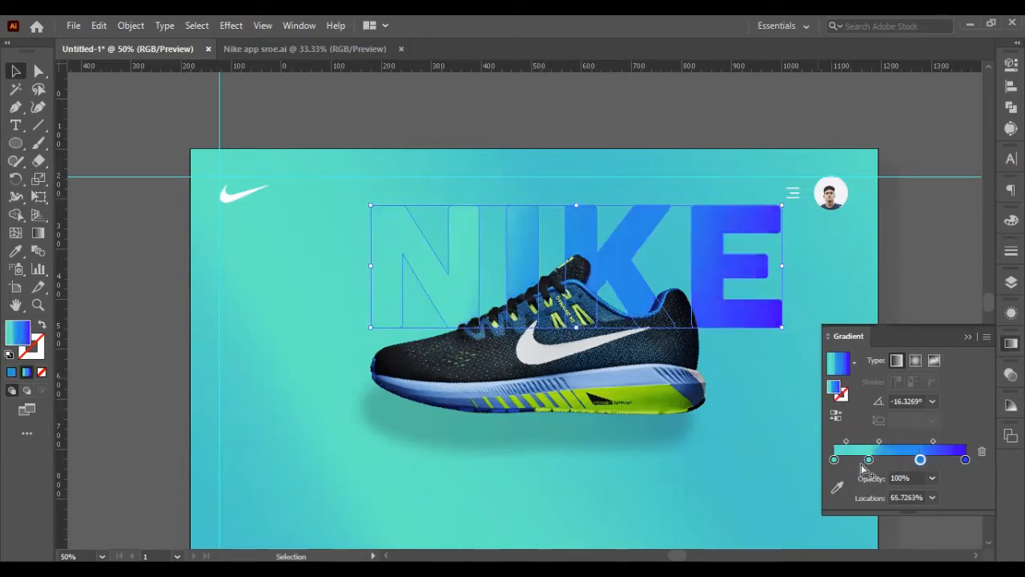
# Recolour the two remaining green gradient stops with the violet-blue sampled from the E and the lighter blue from the K.
pyautogui.click(838, 486)
pyautogui.click(768, 313)
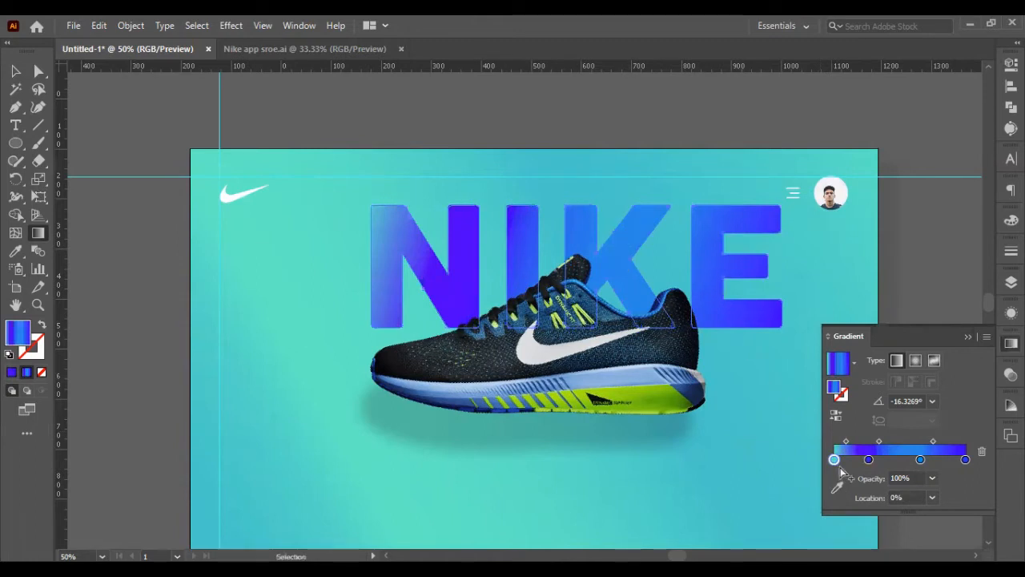
pyautogui.click(838, 486)
pyautogui.click(637, 216)
pyautogui.click(16, 71)
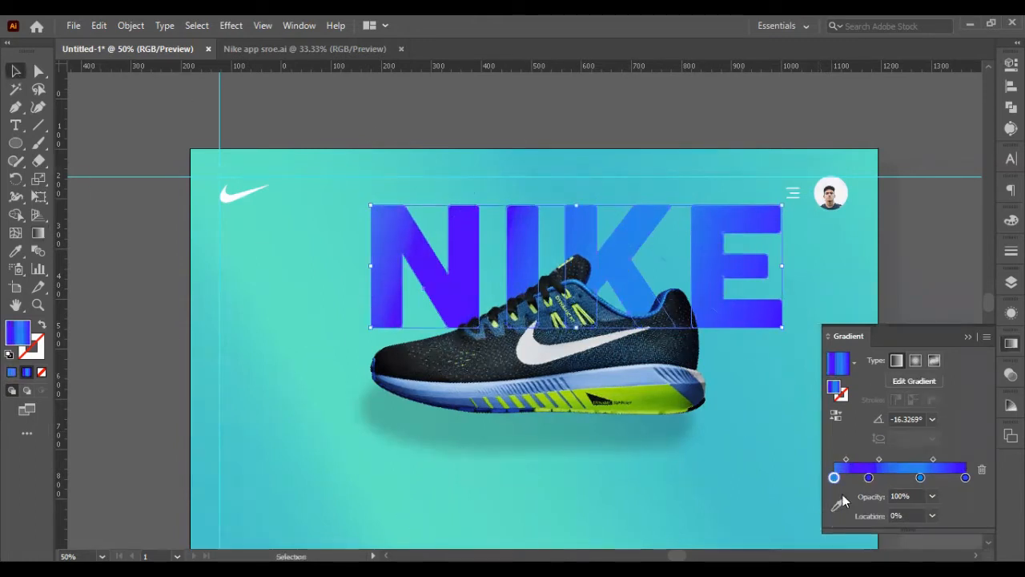
# Move the second gradient stop to about 39% and the first midpoint to about 47%.
pyautogui.moveTo(868, 478); pyautogui.dragTo(885, 478)
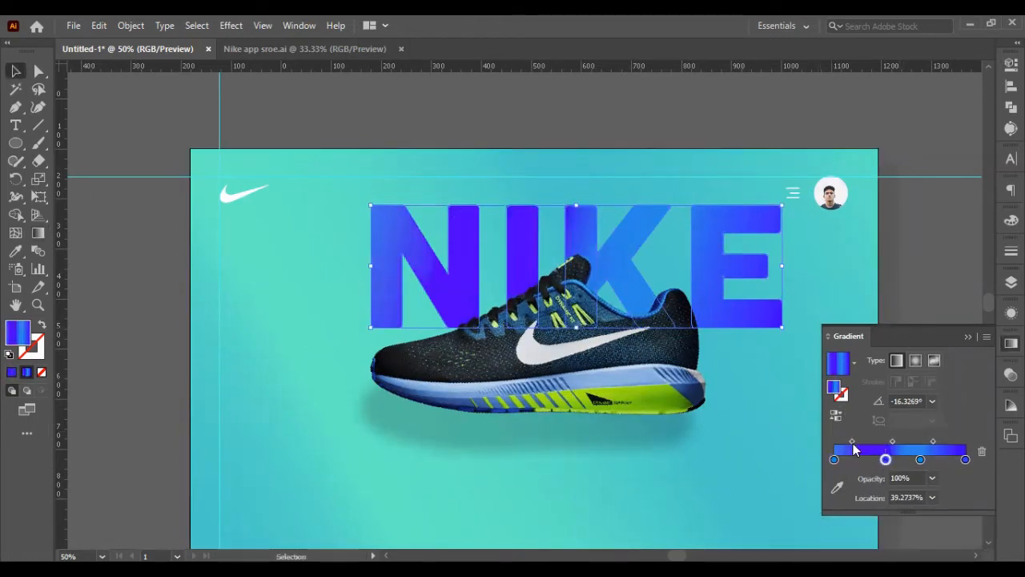
pyautogui.moveTo(853, 441); pyautogui.dragTo(858, 441)
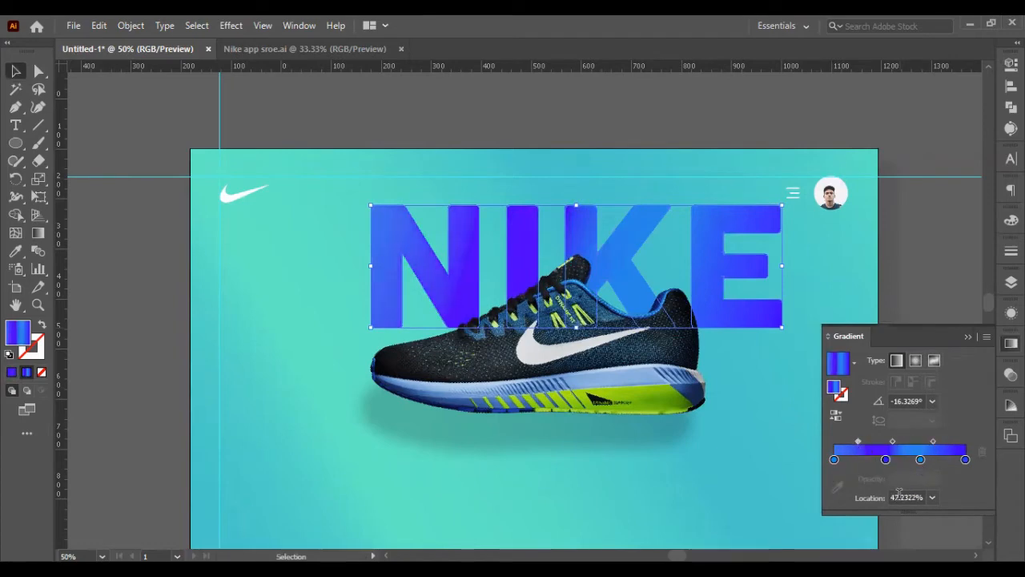
pyautogui.click(940, 258)
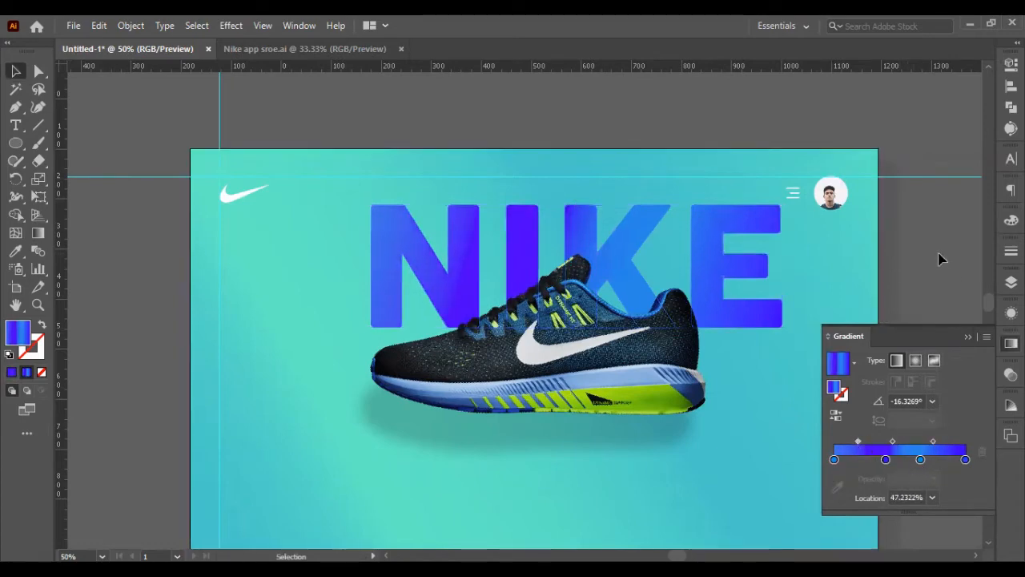
# Lower the opacity of the NIKE lettering to 6%.
pyautogui.click(380, 228)
pyautogui.click(886, 265)
pyautogui.write('30')
pyautogui.press('Return')
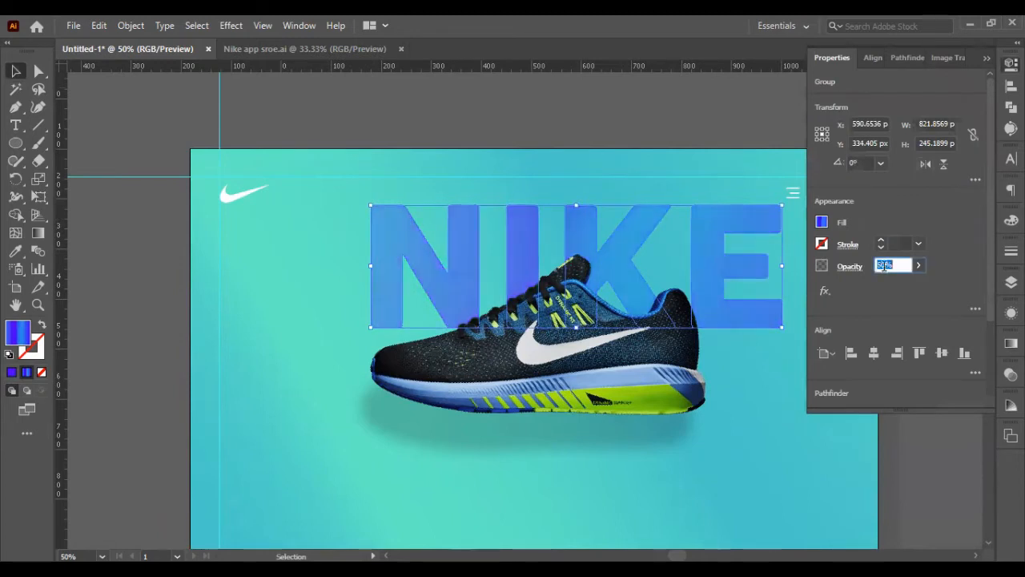
pyautogui.click(925, 424)
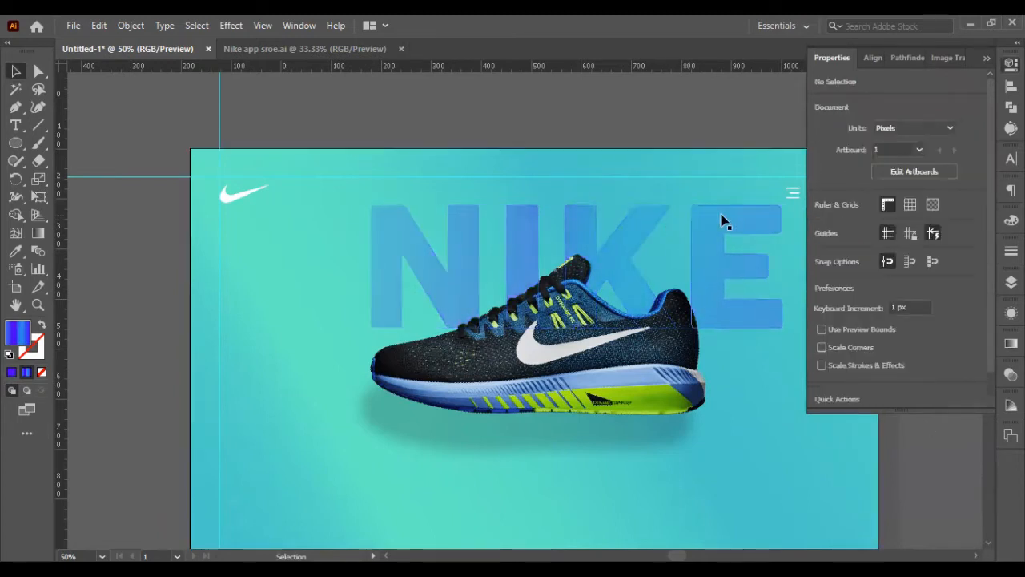
pyautogui.click(721, 216)
pyautogui.click(886, 265)
pyautogui.write('20')
pyautogui.press('Return')
pyautogui.click(986, 59)
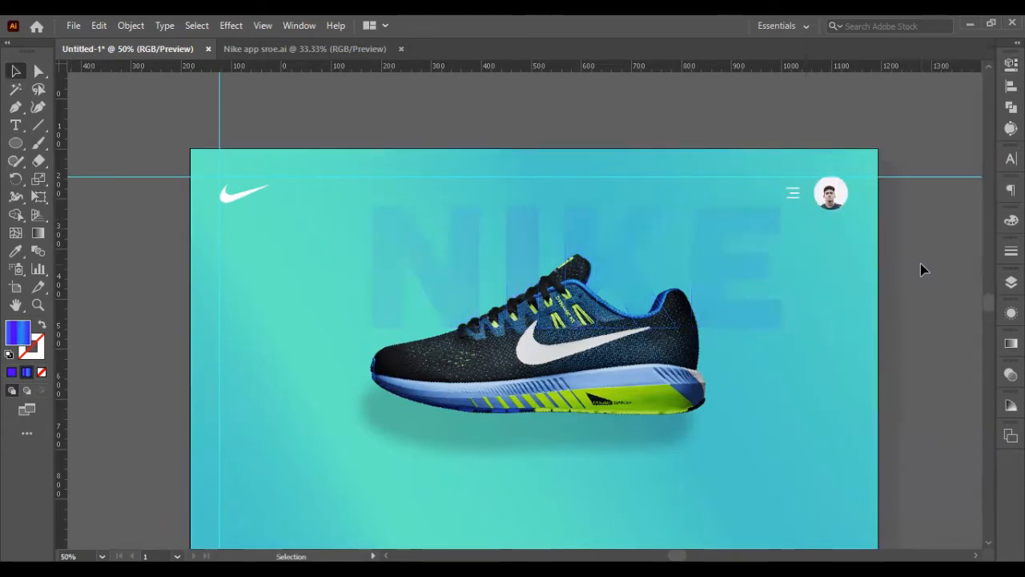
# Move the NIKE lettering about 50 px left and 70 px down, and scale it proportionally to 1000 px wide.
pyautogui.scroll(1, 882, 267)
pyautogui.moveTo(386, 275); pyautogui.dragTo(362, 309)
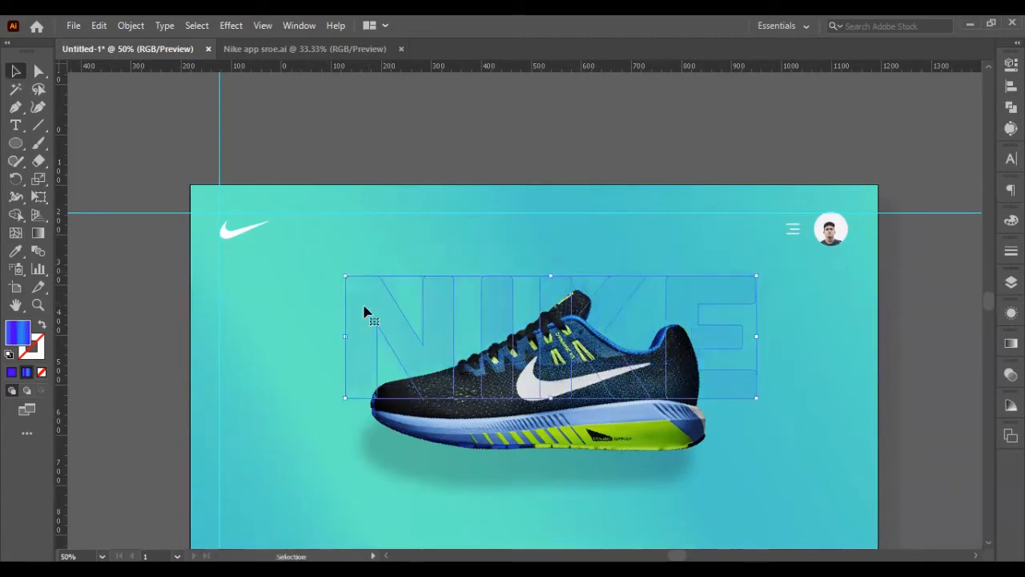
pyautogui.click(1010, 85)
pyautogui.click(832, 58)
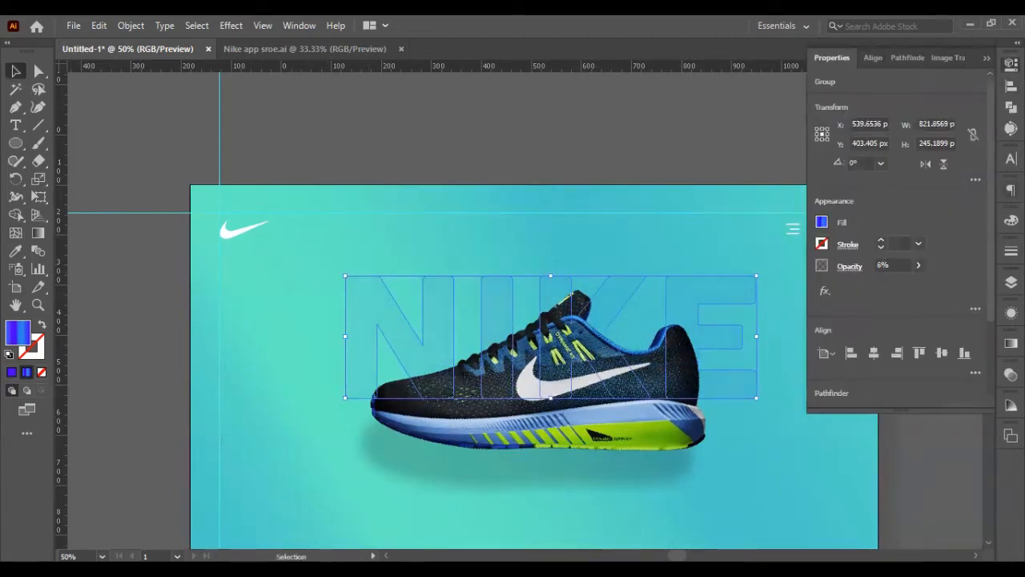
pyautogui.click(1011, 158)
pyautogui.click(1010, 65)
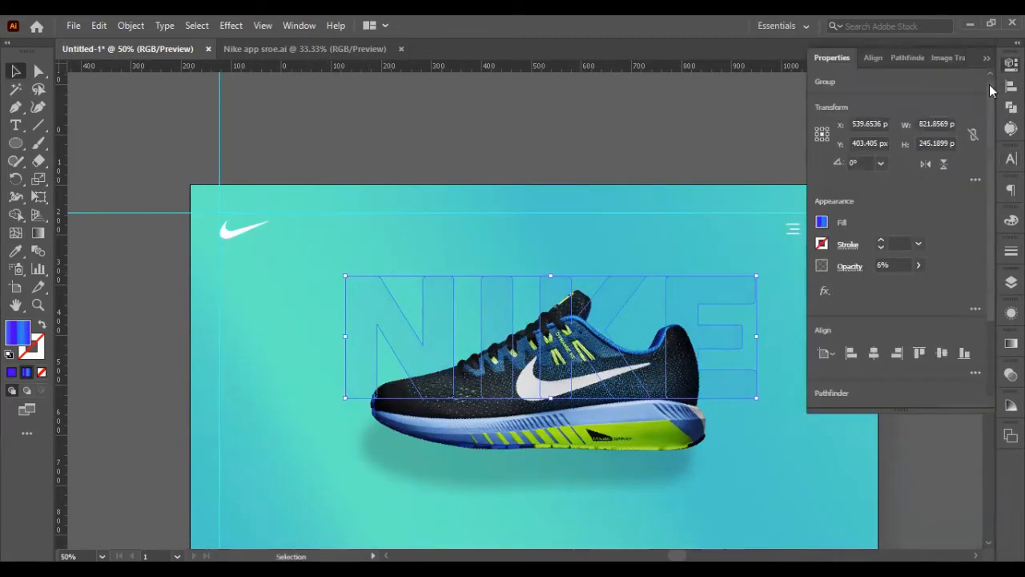
pyautogui.click(930, 123)
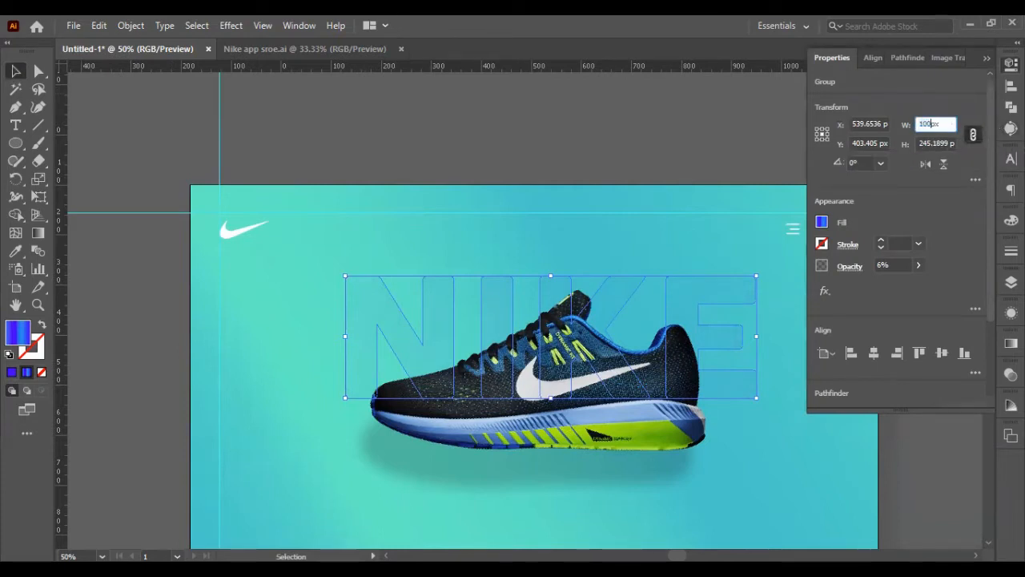
pyautogui.write('1000')
pyautogui.press('Return')
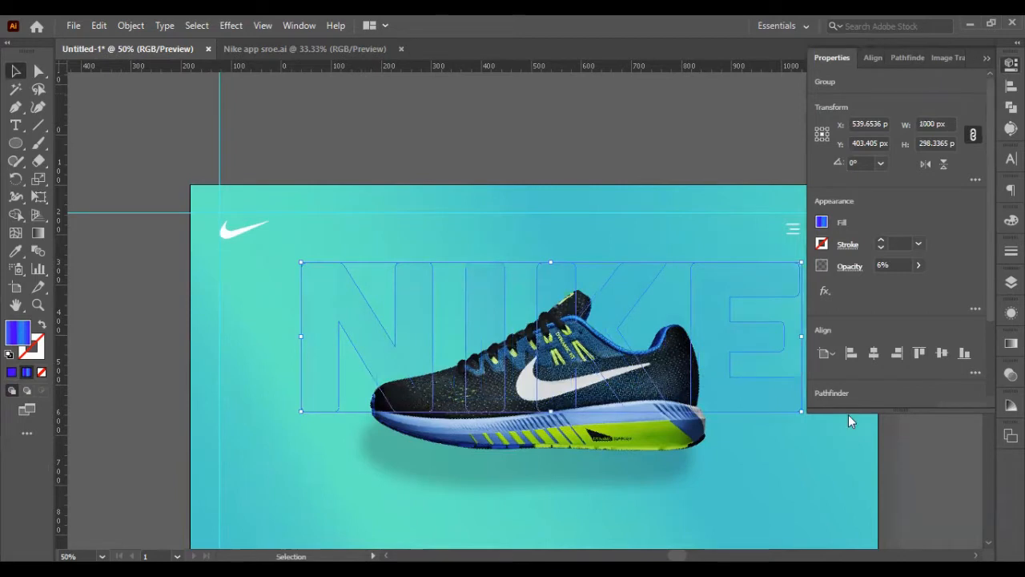
# Centre the NIKE lettering horizontally and vertically on the artboard.
pyautogui.click(874, 352)
pyautogui.click(942, 352)
pyautogui.click(987, 58)
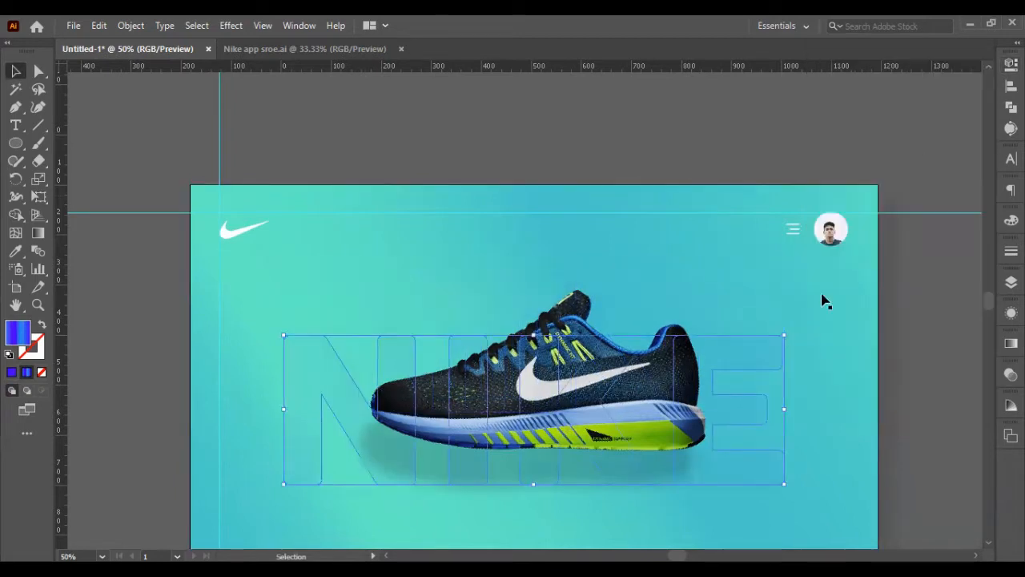
pyautogui.click(912, 339)
# Move the NIKE lettering up 150 px so it sits behind the upper part of the shoe.
pyautogui.click(312, 359)
pyautogui.hotkey('shift', 'Up')
pyautogui.hotkey('shift', 'Up')
pyautogui.hotkey('shift', 'Up')
pyautogui.hotkey('shift', 'Up')
pyautogui.hotkey('shift', 'Up')
pyautogui.hotkey('shift', 'Up')
pyautogui.hotkey('shift', 'Up')
pyautogui.hotkey('shift', 'Up')
pyautogui.hotkey('shift', 'Up')
pyautogui.hotkey('shift', 'Up')
pyautogui.hotkey('shift', 'Up')
pyautogui.hotkey('shift', 'Up')
pyautogui.hotkey('shift', 'Up')
pyautogui.hotkey('shift', 'Up')
pyautogui.hotkey('shift', 'Up')
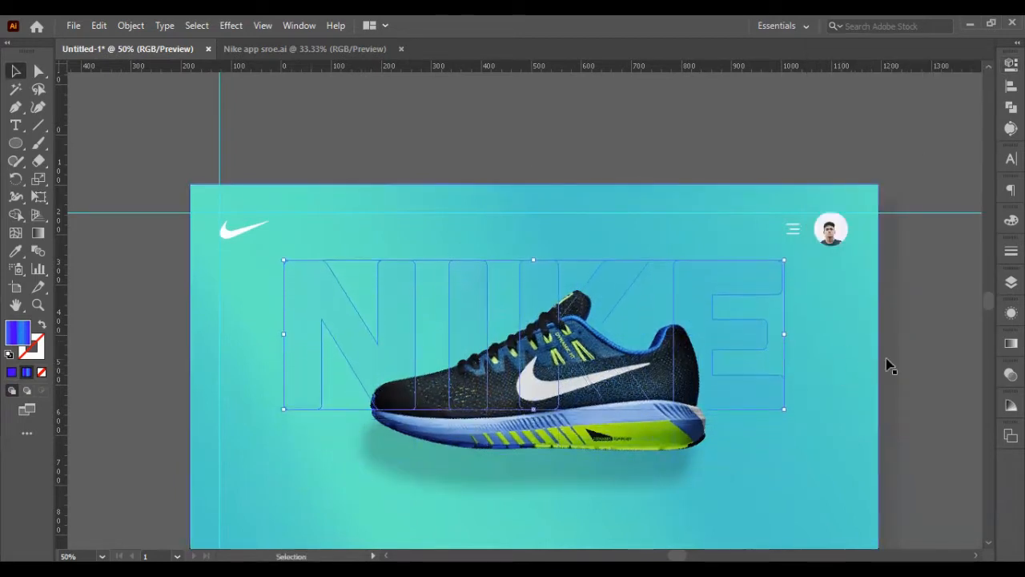
# Draw an ellipse about 800 px wide and 300 px high over the shoe, using the background's gradient fill.
pyautogui.click(874, 359)
pyautogui.click(16, 144)
pyautogui.moveTo(343, 335); pyautogui.dragTo(744, 486)
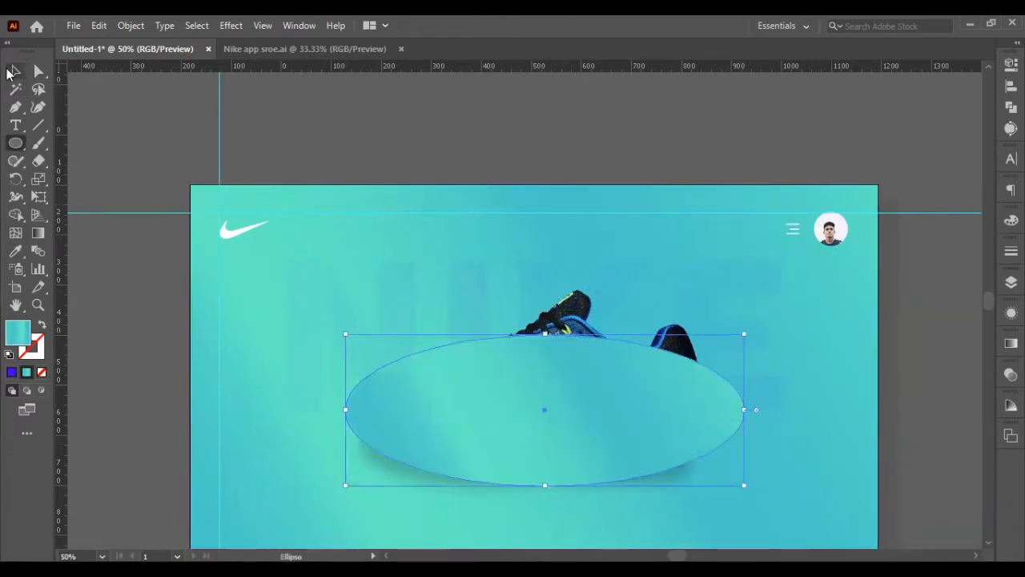
# Replace the ellipse's gradient with a solid fill in the gradient's green, 60edca.
pyautogui.scroll(-2, 423, 311)
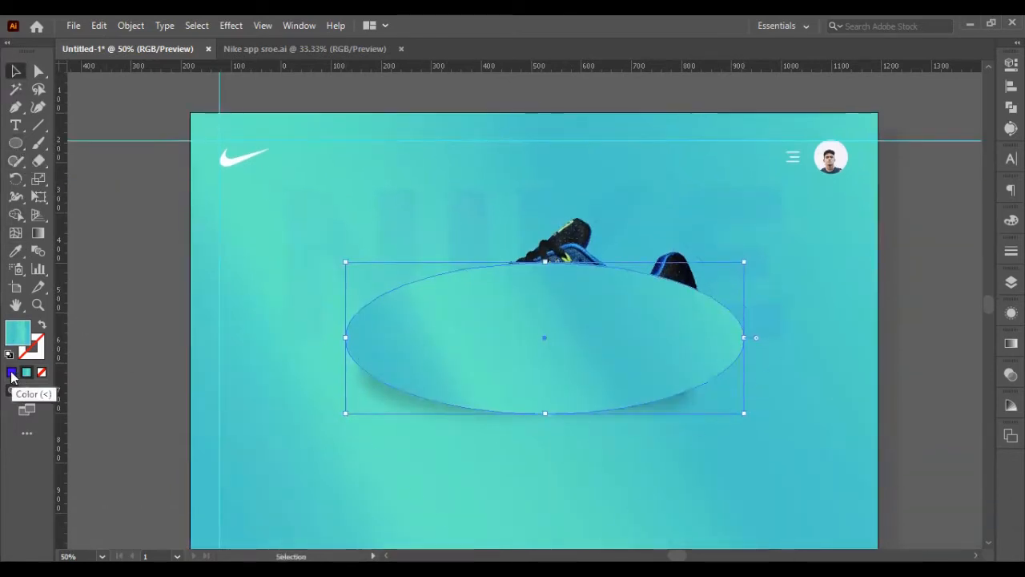
pyautogui.click(1011, 343)
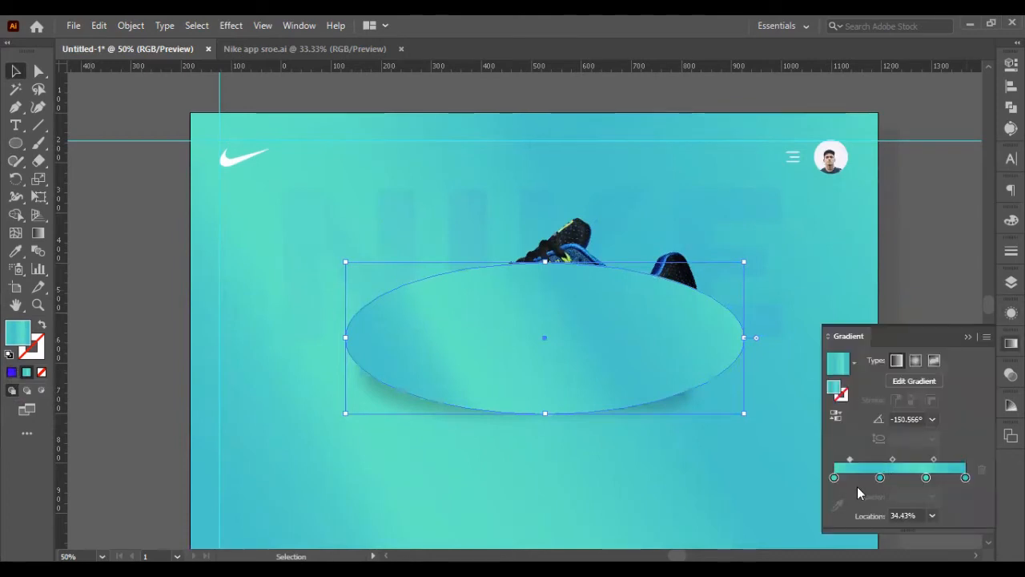
pyautogui.doubleClick(926, 477)
pyautogui.click(939, 415)
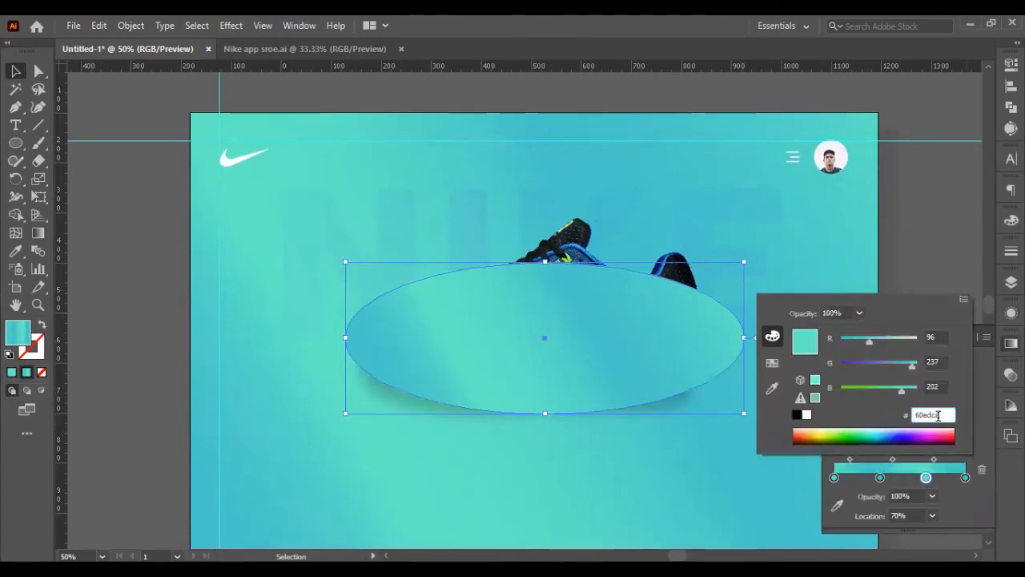
pyautogui.click(912, 216)
pyautogui.click(967, 337)
pyautogui.click(11, 372)
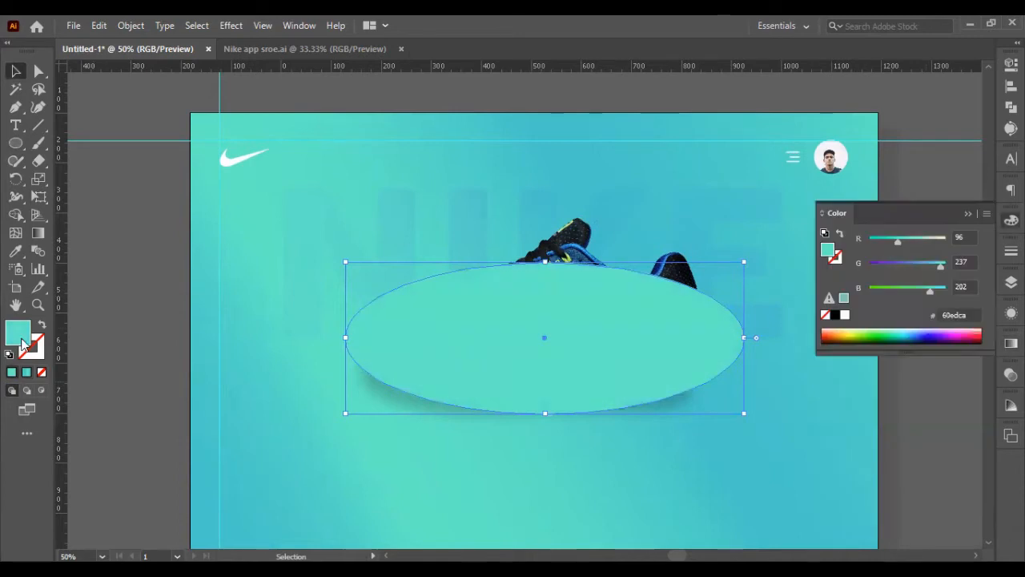
pyautogui.doubleClick(20, 331)
pyautogui.click(899, 286)
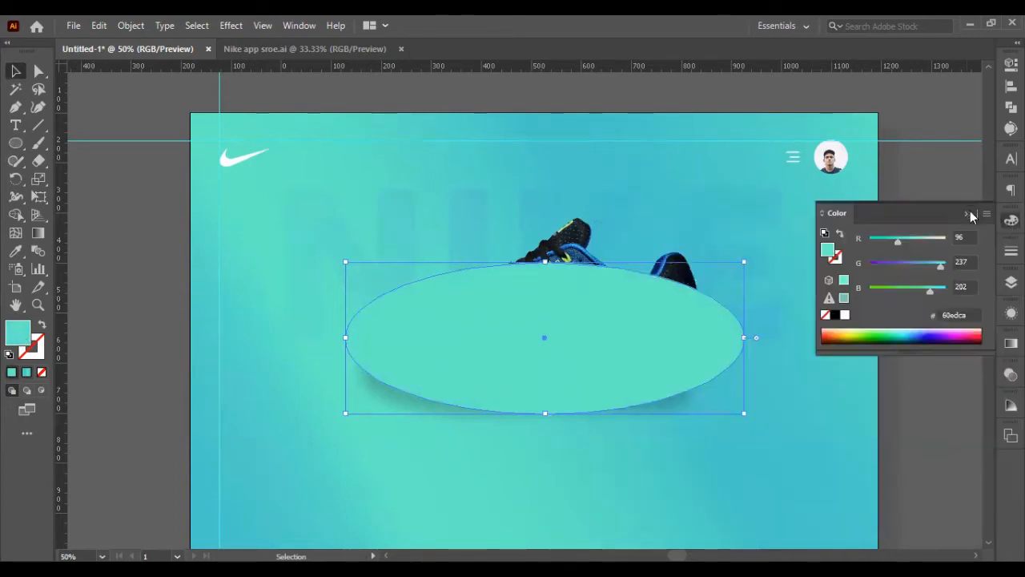
pyautogui.click(865, 270)
# Move the green ellipse up 20 px and bring the shoe in front of it.
pyautogui.click(580, 342)
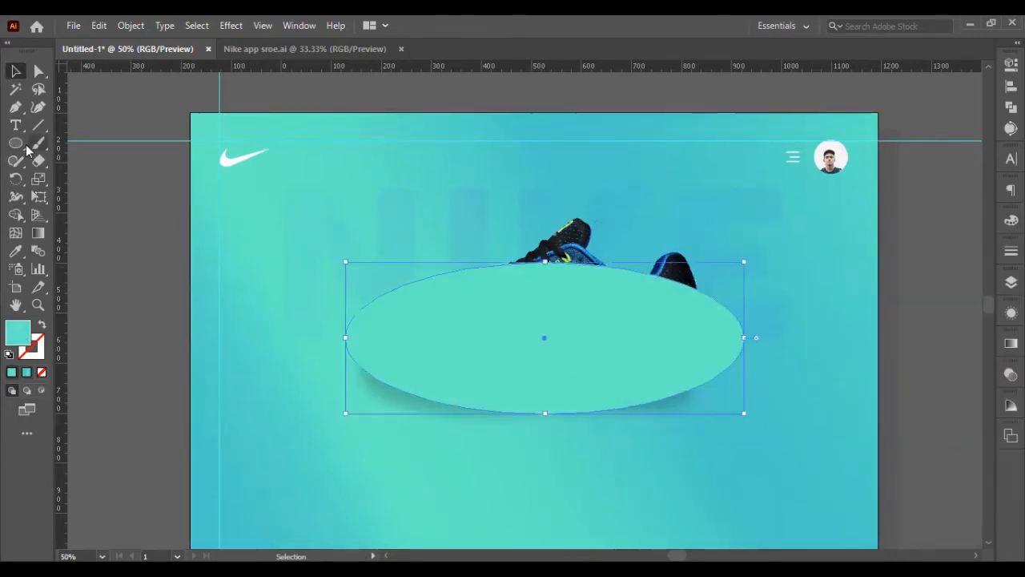
pyautogui.hotkey('shift', 'Up')
pyautogui.hotkey('shift', 'Up')
pyautogui.click(575, 230)
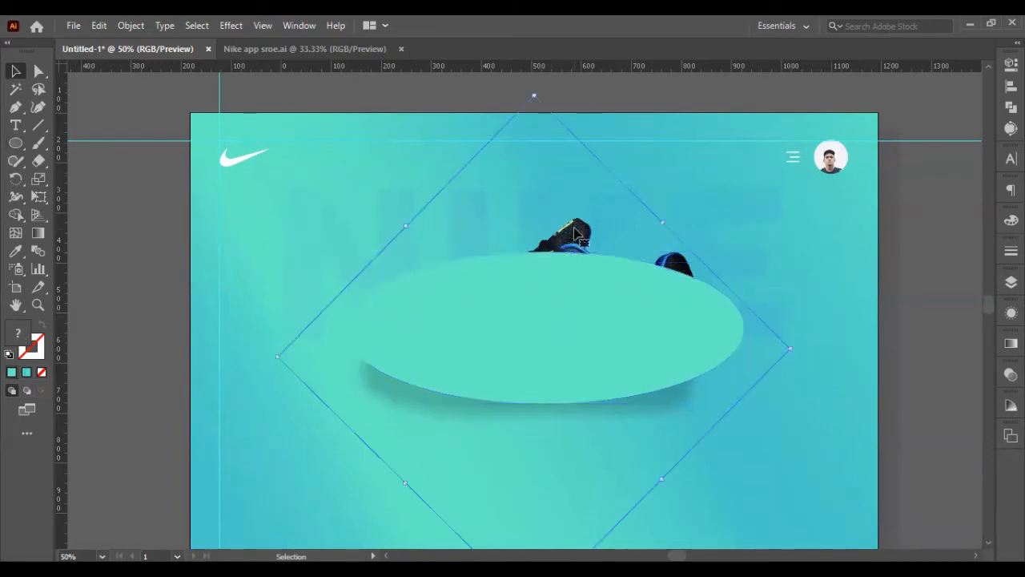
pyautogui.hotkey('ctrl', 'shift', ']')
pyautogui.click(743, 324)
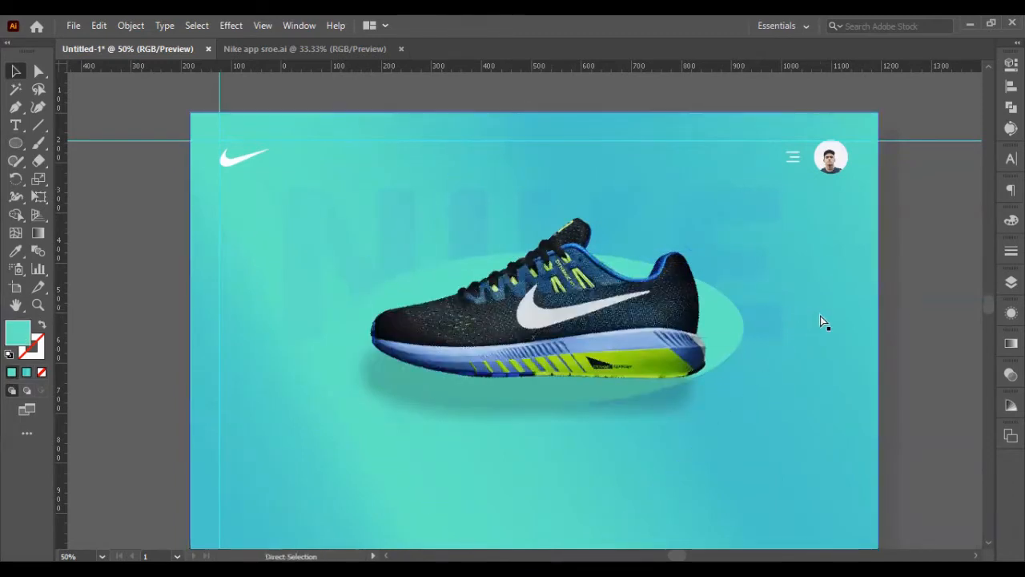
pyautogui.hotkey('ctrl', 'shift', ']')
# Park the green ellipse off the artboard, on the empty canvas above its upper-left corner.
pyautogui.moveTo(680, 331); pyautogui.dragTo(272, 180)
pyautogui.scroll(3, 272, 180)
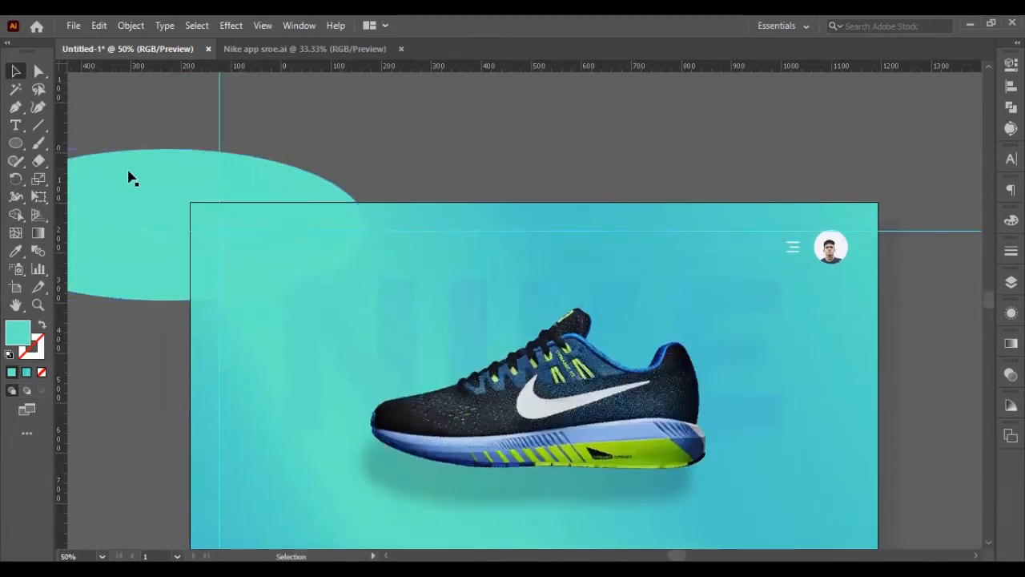
pyautogui.moveTo(128, 173); pyautogui.dragTo(160, 93)
pyautogui.moveTo(288, 157); pyautogui.dragTo(261, 103)
pyautogui.click(376, 145)
# Draw a downward-pointing chevron about 75 px wide below the shoe with the Pen tool.
pyautogui.scroll(-5, 483, 150)
pyautogui.scroll(-3, 483, 149)
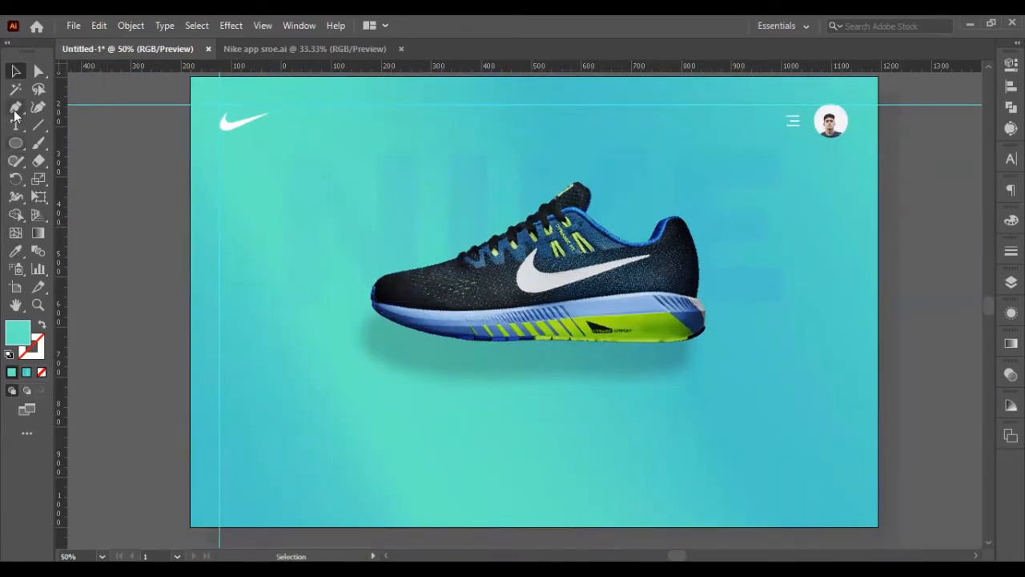
pyautogui.click(448, 409)
pyautogui.click(468, 427)
pyautogui.click(485, 410)
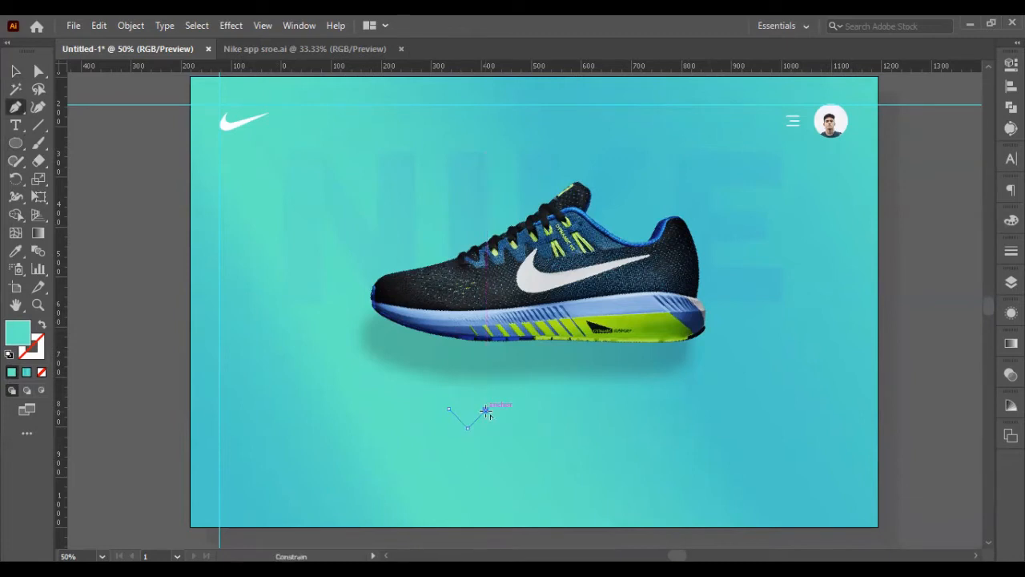
pyautogui.click(16, 71)
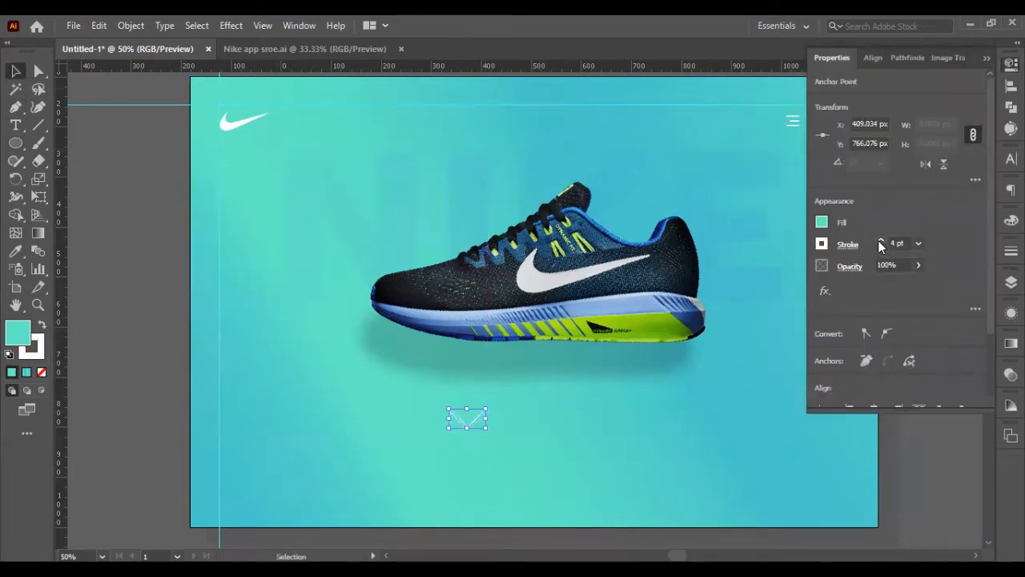
# Set the chevron's stroke weight to 5 pt and resize it to 60 px wide by 30 px high.
pyautogui.click(880, 240)
pyautogui.click(487, 422)
pyautogui.click(476, 421)
pyautogui.moveTo(469, 409); pyautogui.dragTo(481, 418)
pyautogui.hotkey('ctrl', 'z')
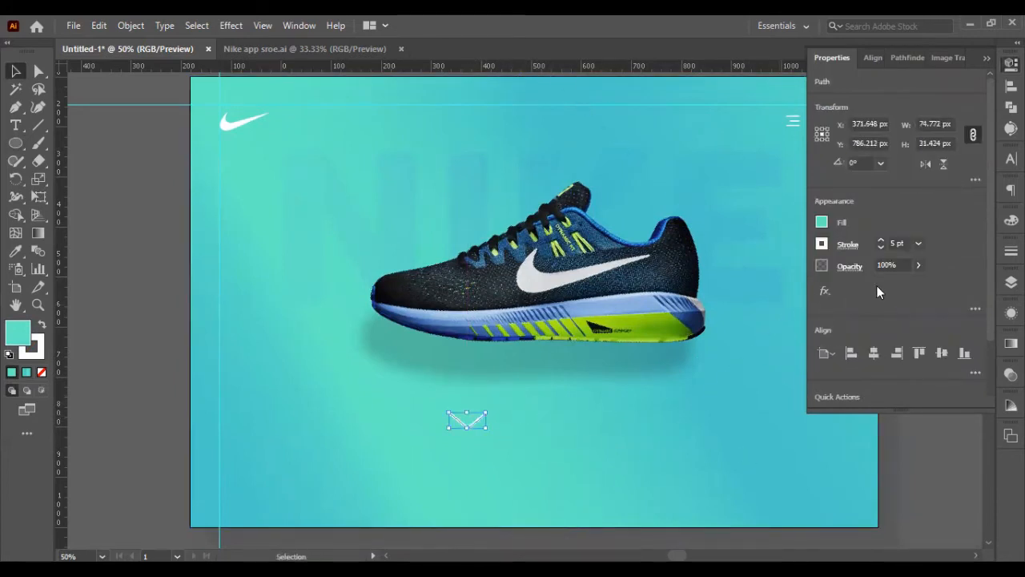
pyautogui.click(940, 124)
pyautogui.write('60')
pyautogui.press('Return')
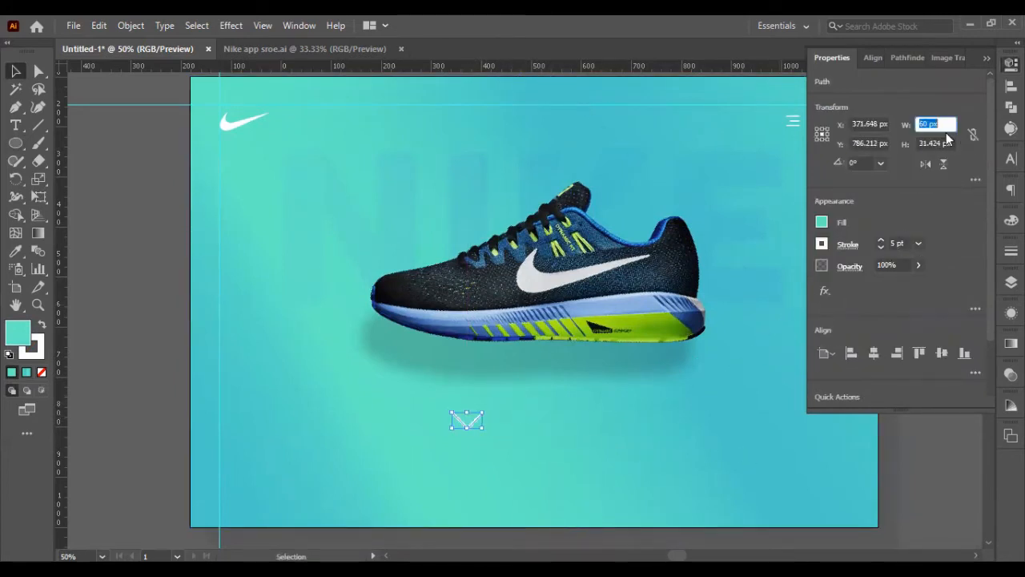
pyautogui.press('Tab')
pyautogui.write('30')
pyautogui.press('Return')
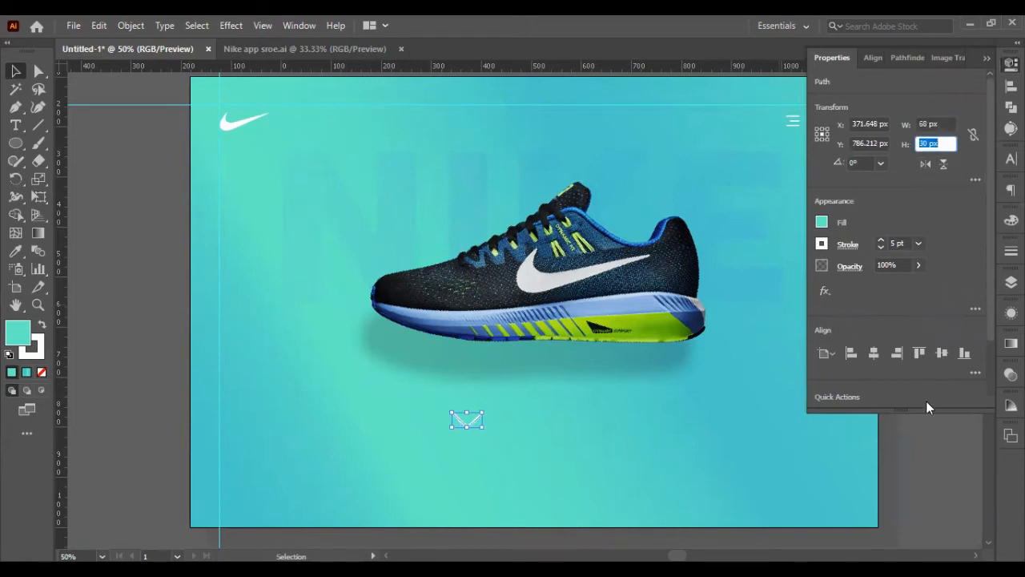
# Move the chevron about 120 px right and give it no fill and a dark stroke sampled from the shoe.
pyautogui.click(992, 58)
pyautogui.moveTo(451, 426); pyautogui.dragTo(511, 425)
pyautogui.click(16, 250)
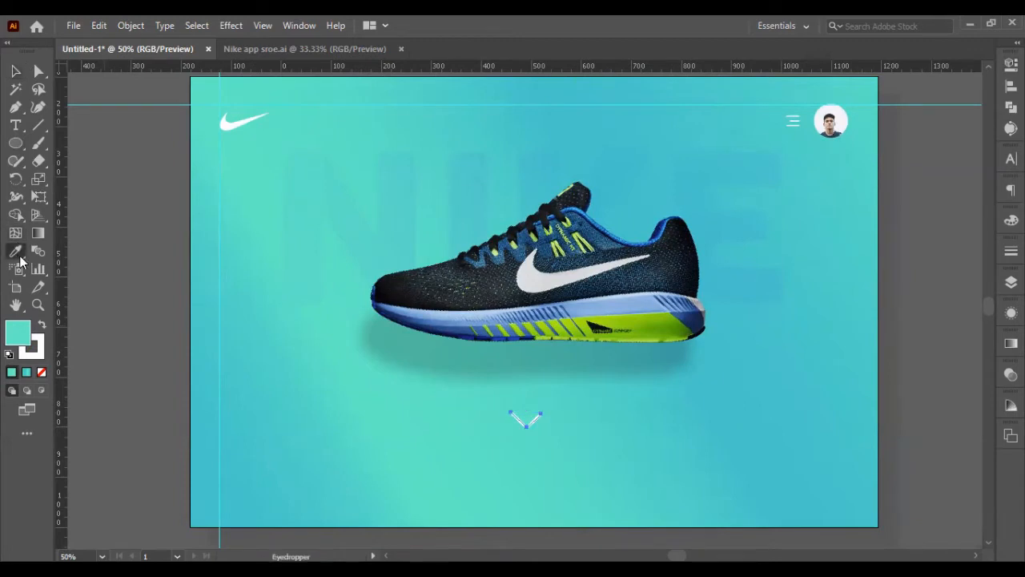
pyautogui.click(415, 312)
pyautogui.click(41, 326)
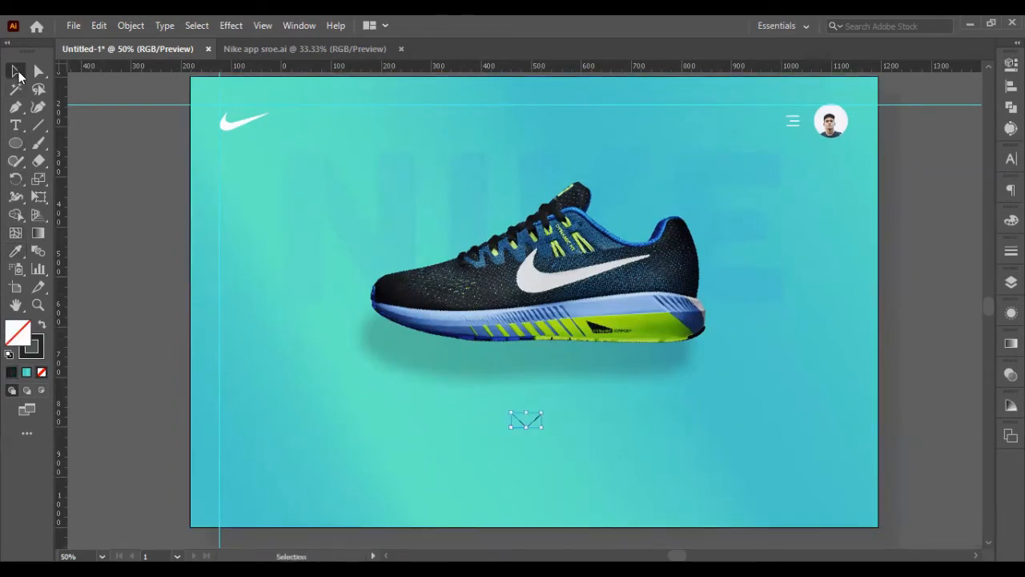
pyautogui.click(15, 71)
# Set the chevron's stroke to 4 pt with a tapered width profile and reduce its opacity to 30%.
pyautogui.click(1011, 250)
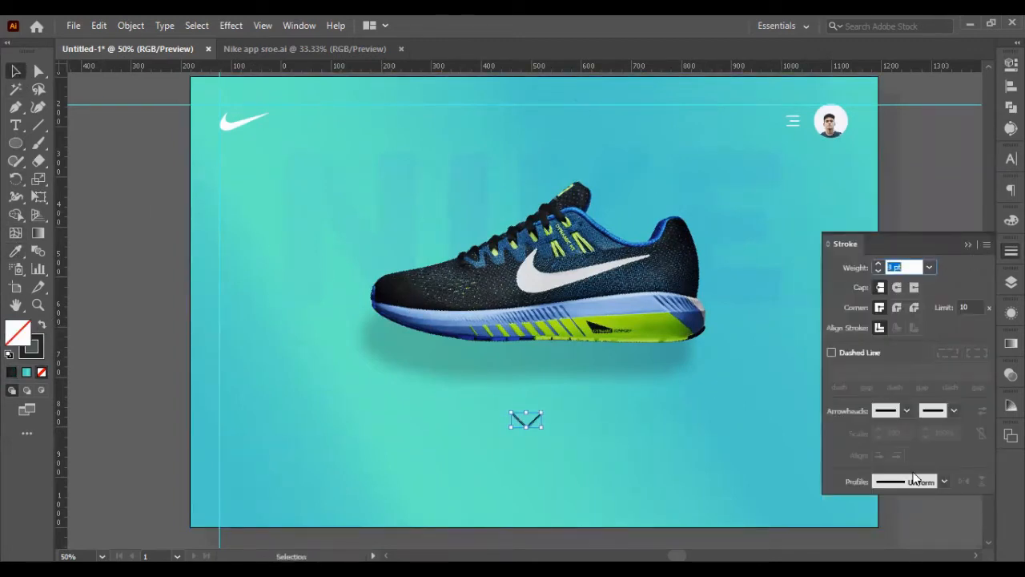
pyautogui.click(905, 375)
pyautogui.click(968, 244)
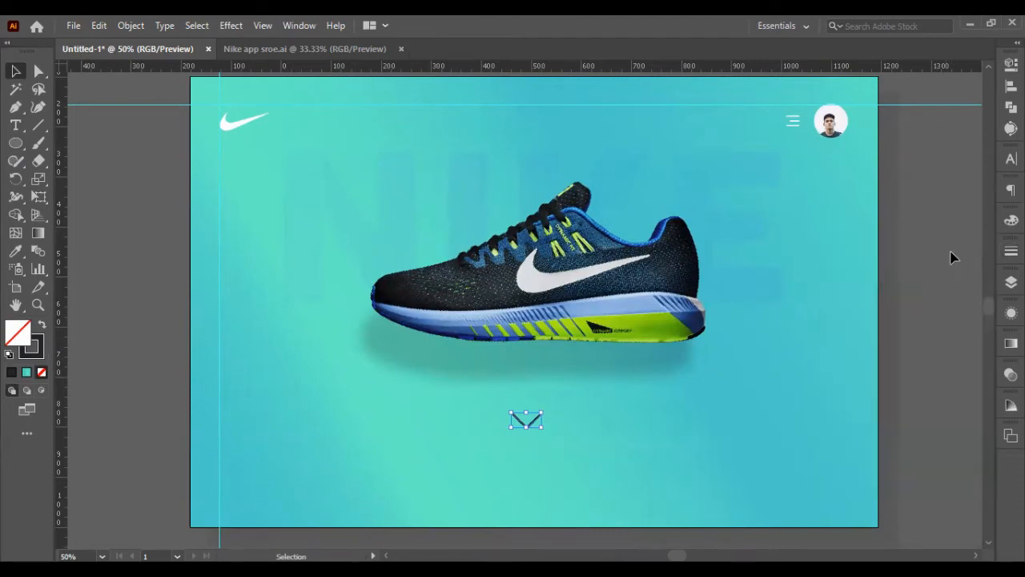
pyautogui.click(952, 256)
pyautogui.click(526, 420)
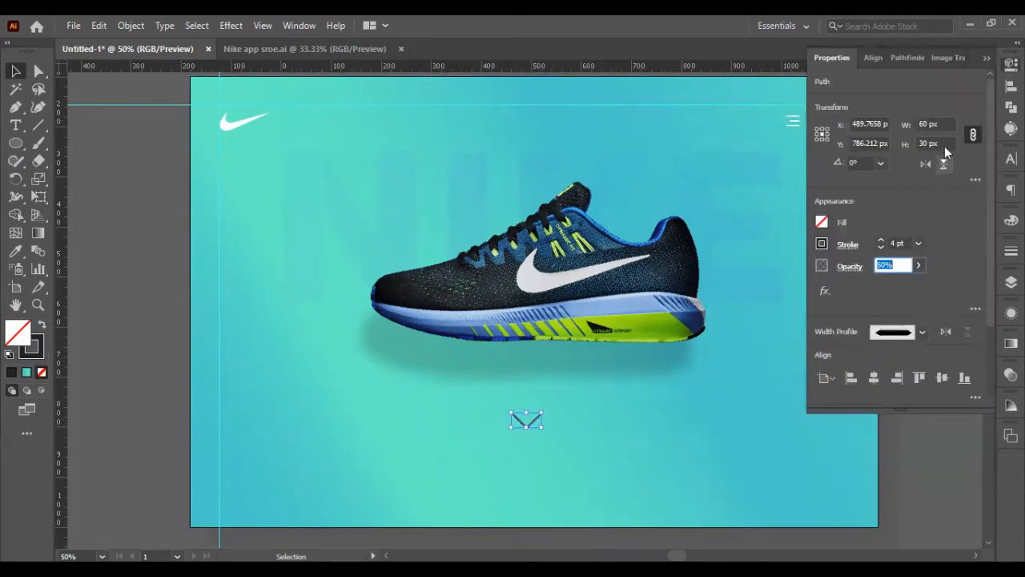
pyautogui.click(988, 60)
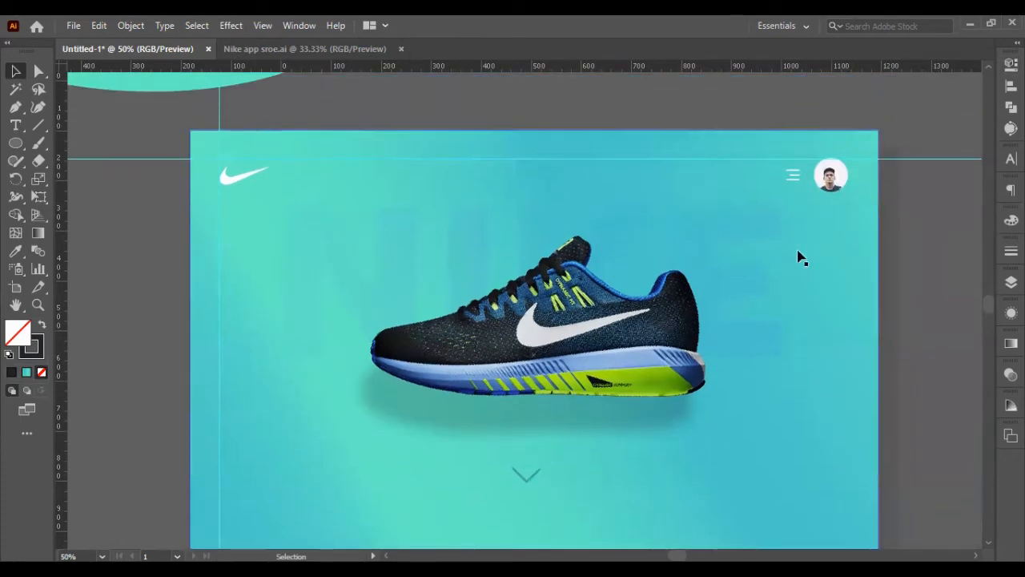
# Return the chevron's stroke to the uniform width profile.
pyautogui.scroll(-2, 534, 371)
pyautogui.click(1011, 250)
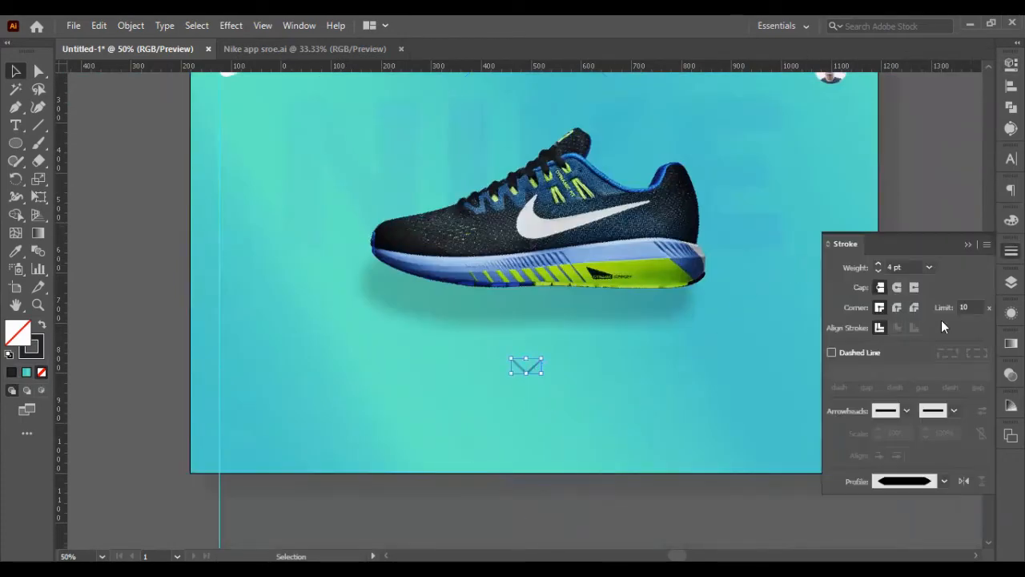
pyautogui.click(942, 479)
pyautogui.click(888, 308)
# Recolour the chevron's stroke white and raise its opacity to 100%.
pyautogui.click(1011, 65)
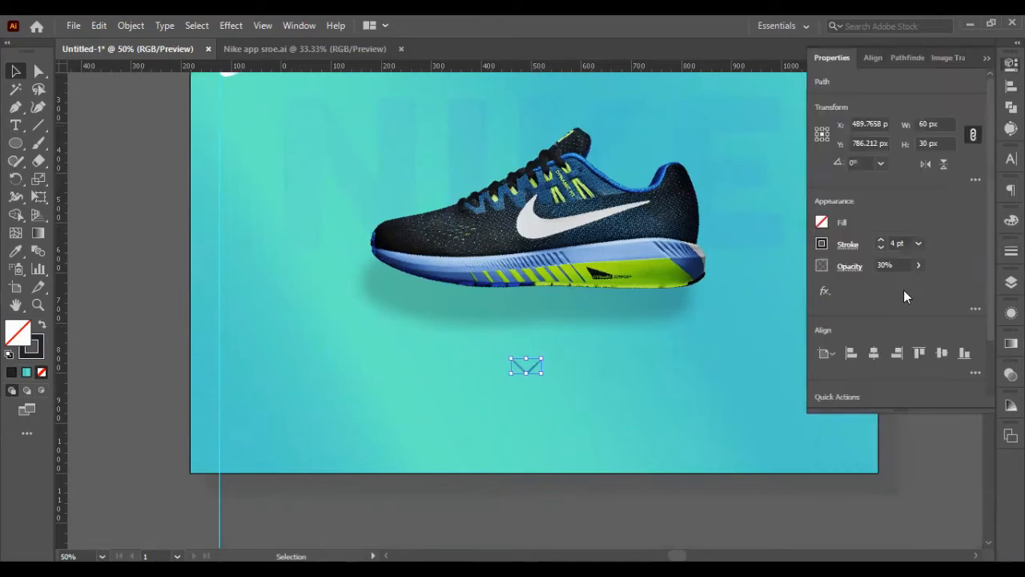
pyautogui.doubleClick(33, 347)
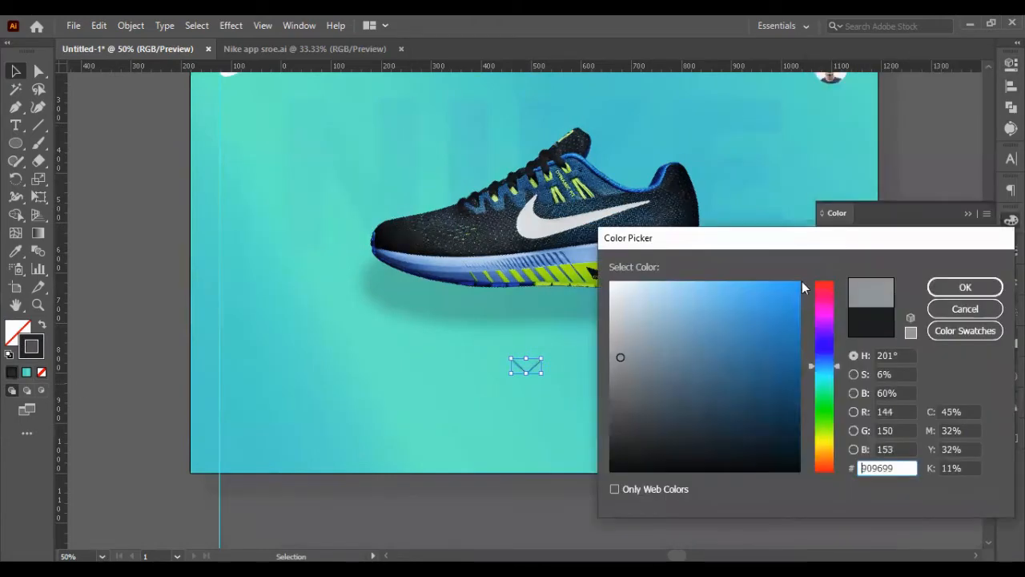
pyautogui.click(612, 283)
pyautogui.click(965, 286)
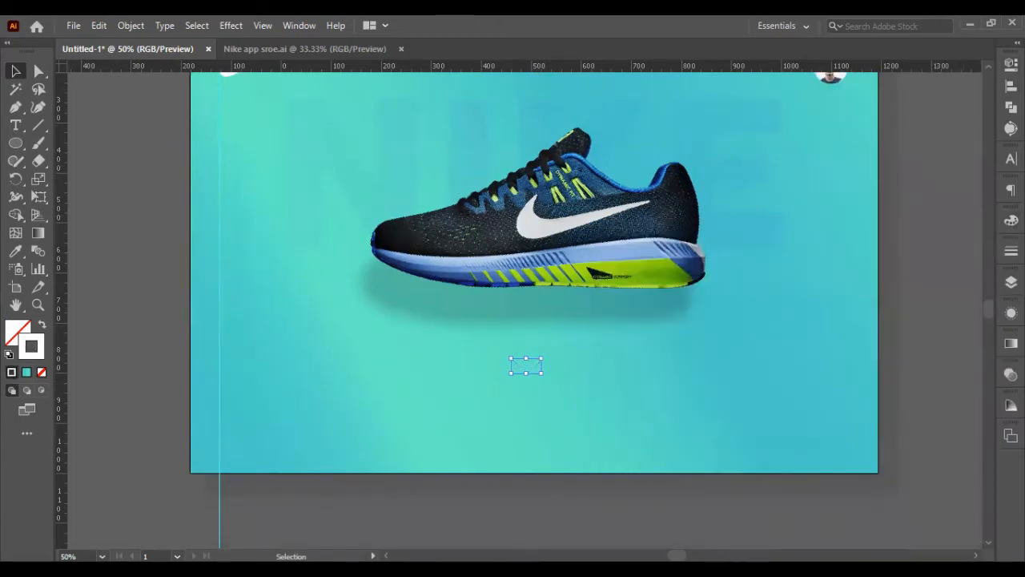
pyautogui.click(1011, 65)
pyautogui.moveTo(918, 266); pyautogui.dragTo(936, 286)
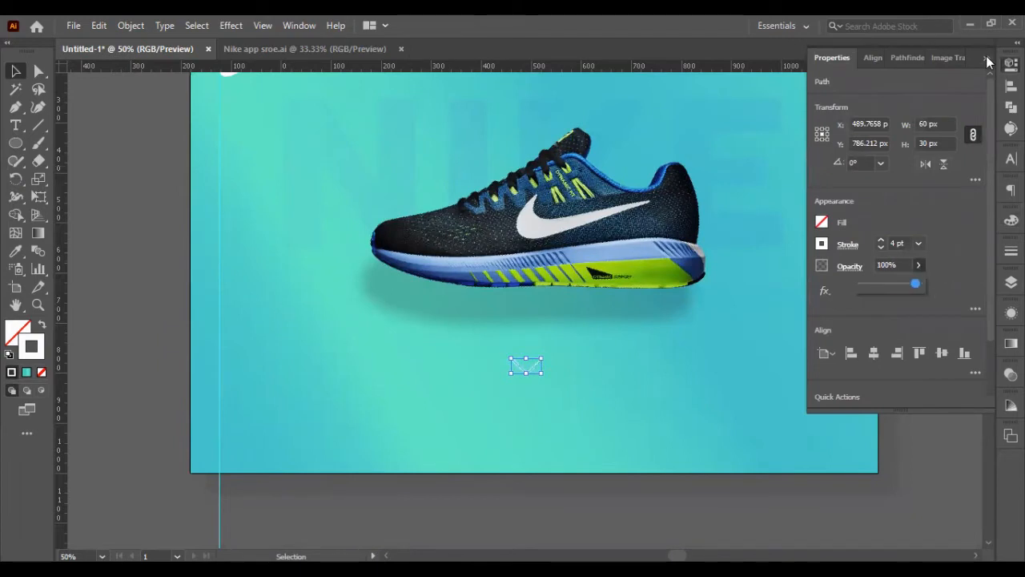
pyautogui.click(986, 55)
# Move the NIKE lettering and the shoe together down 50 px.
pyautogui.scroll(2, 729, 300)
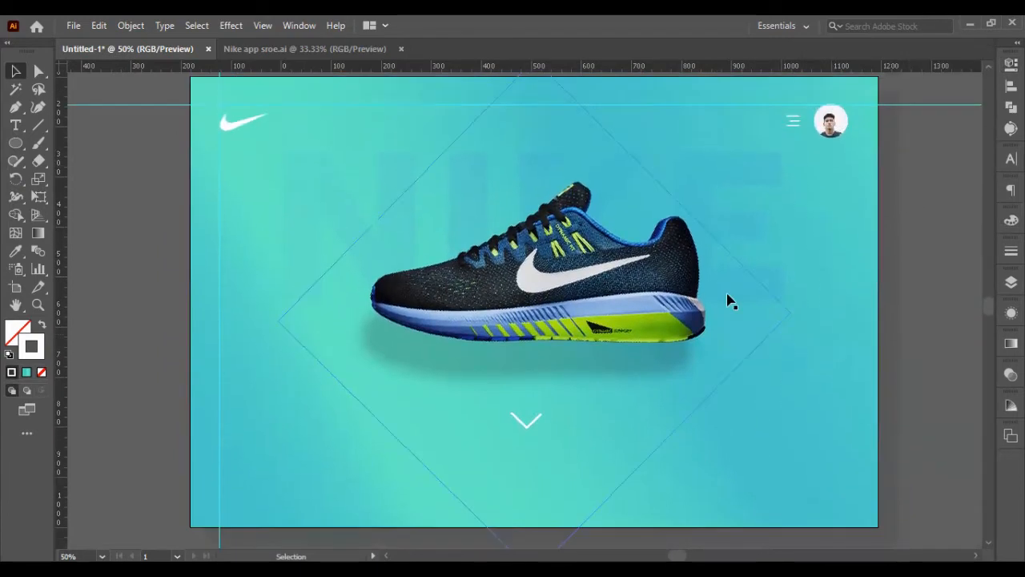
pyautogui.click(729, 166)
pyautogui.keyDown('shift'); pyautogui.click(590, 328); pyautogui.keyUp('shift')
pyautogui.hotkey('shift', 'Down')
pyautogui.hotkey('shift', 'Down')
pyautogui.hotkey('shift', 'Down')
pyautogui.click(906, 291)
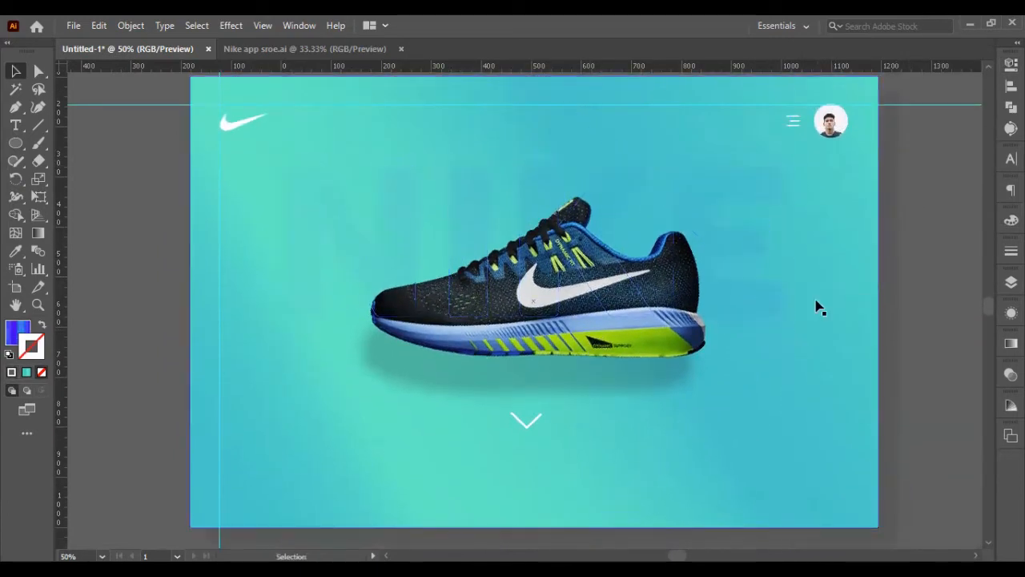
pyautogui.click(687, 210)
pyautogui.keyDown('shift'); pyautogui.click(542, 343); pyautogui.keyUp('shift')
pyautogui.hotkey('shift', 'Down')
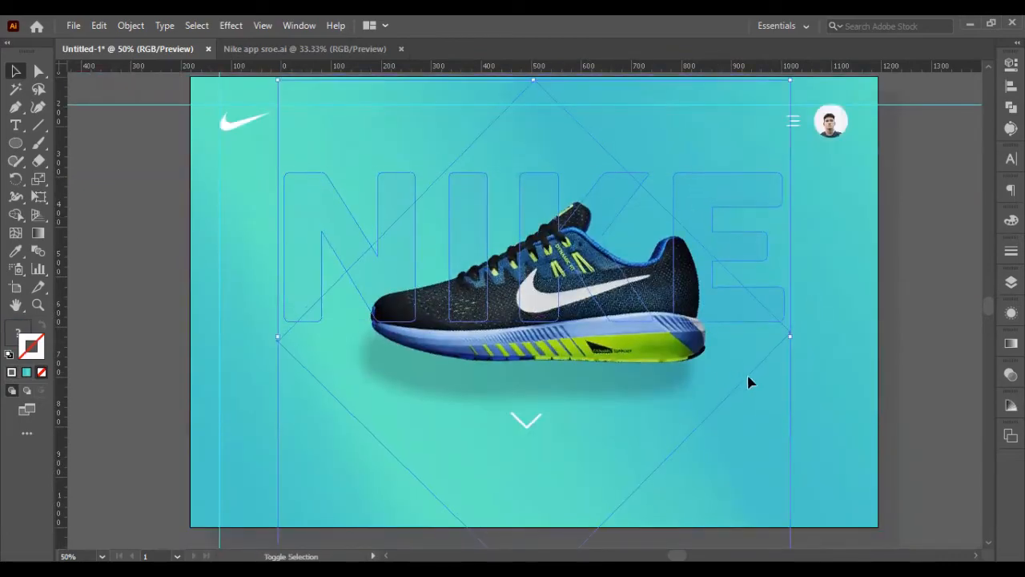
pyautogui.hotkey('shift', 'Down')
pyautogui.click(750, 465)
# Add the white labels MEN, WOMEN, BOYS, GIRLS, COLLECTIONS and SPONSORS in the header between the logo and menu icon.
pyautogui.write('MEN WOMEN BOYS GIRLS COLLECTIONS SPONSORS')
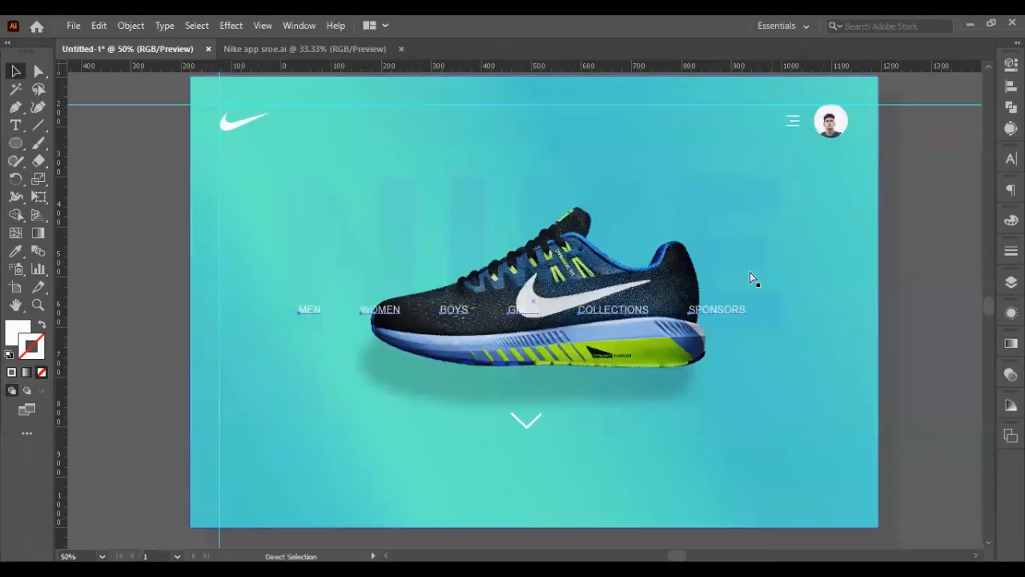
pyautogui.moveTo(703, 309); pyautogui.dragTo(712, 122)
# Reduce the font size of the header navigation labels to 16 pt.
pyautogui.scroll(4, 835, 167)
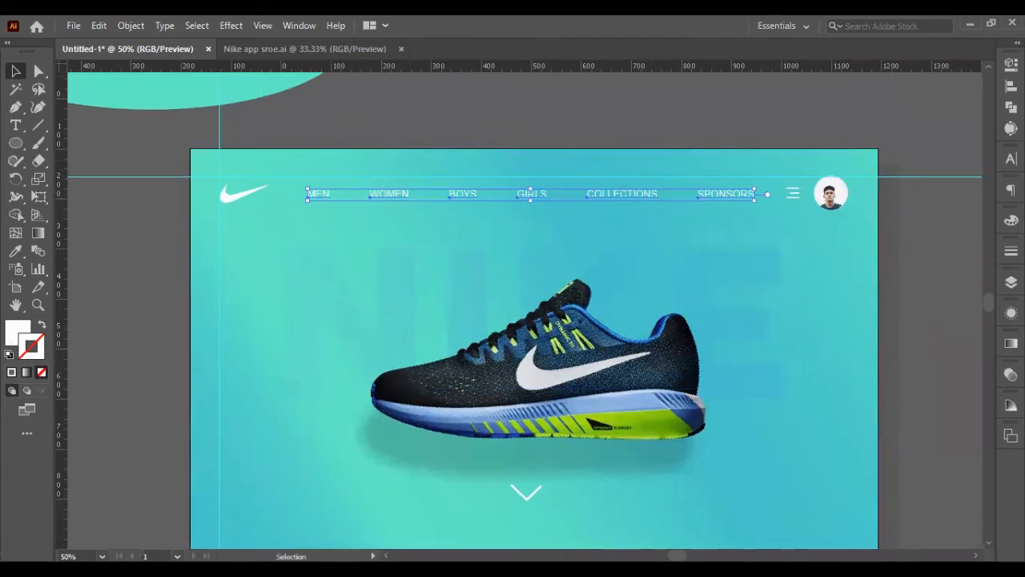
pyautogui.hotkey('ctrl', 't')
pyautogui.click(865, 218)
pyautogui.press('Down')
pyautogui.press('Down')
pyautogui.press('Down')
pyautogui.press('Down')
pyautogui.press('Down')
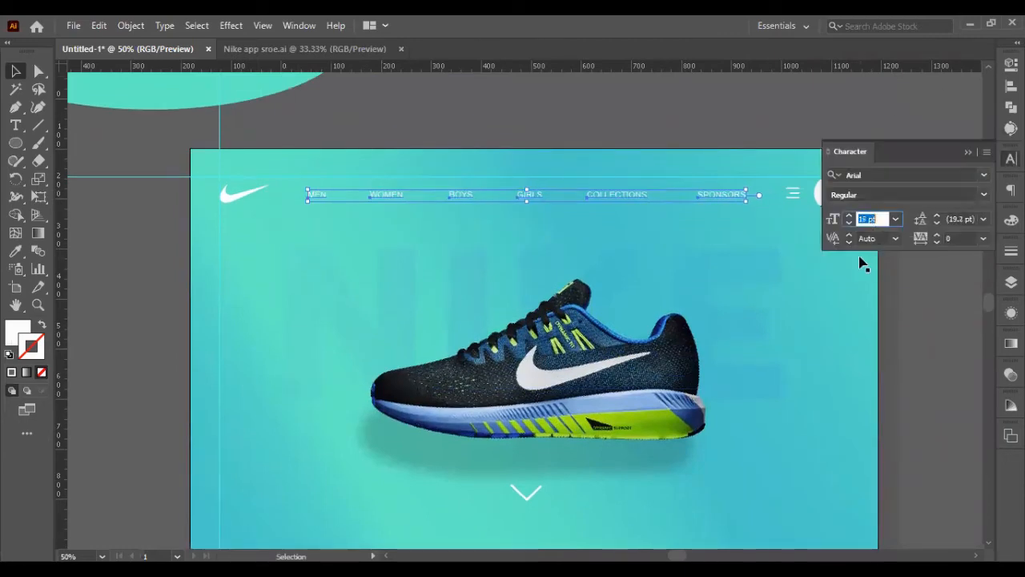
# Set the header navigation labels' font size to 15 pt and distribute them horizontally with 40 px spacing.
pyautogui.press('Return')
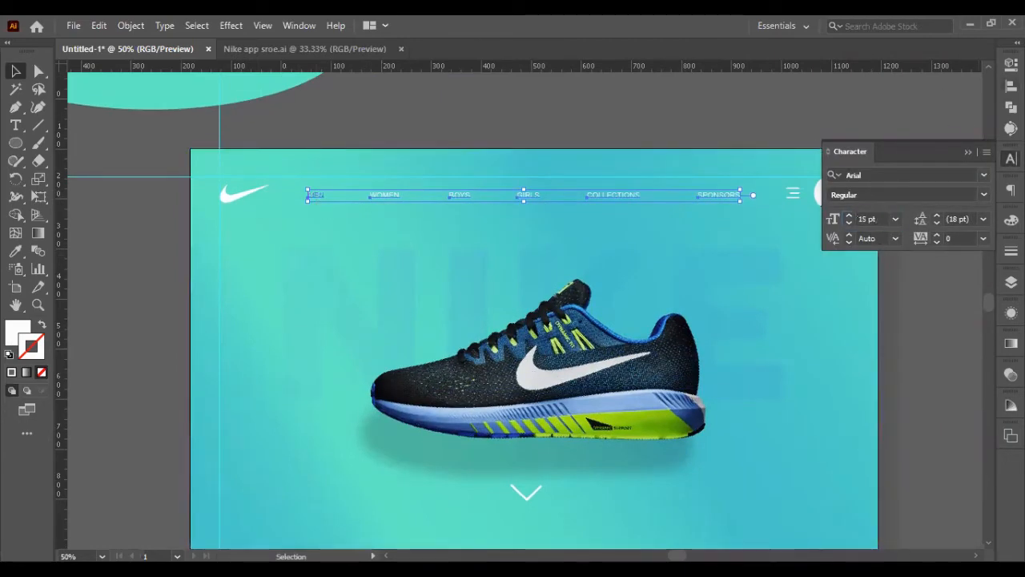
pyautogui.hotkey('shift', 'F7')
pyautogui.click(838, 190)
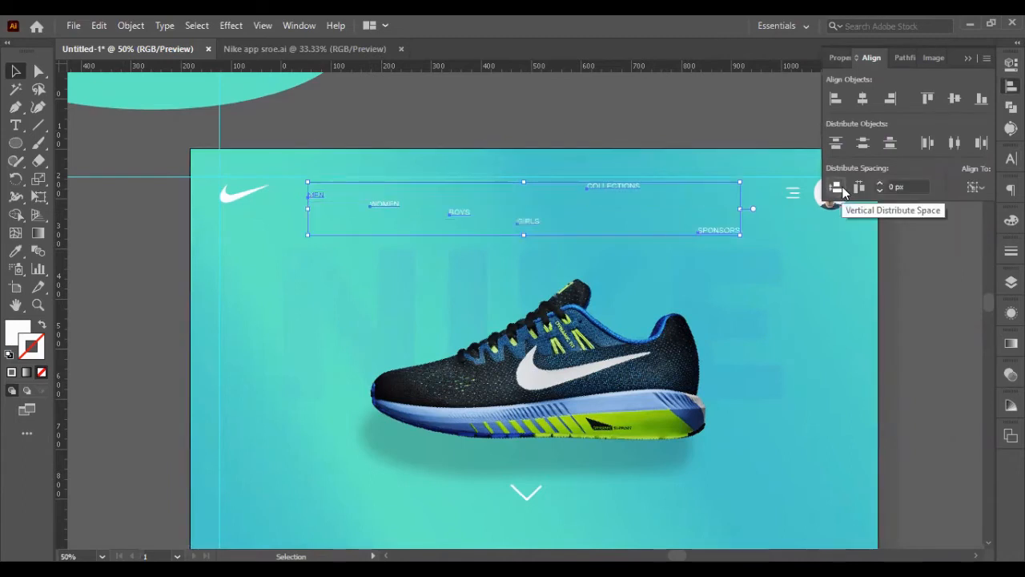
pyautogui.hotkey('ctrl', 'z')
pyautogui.moveTo(899, 187); pyautogui.dragTo(882, 187)
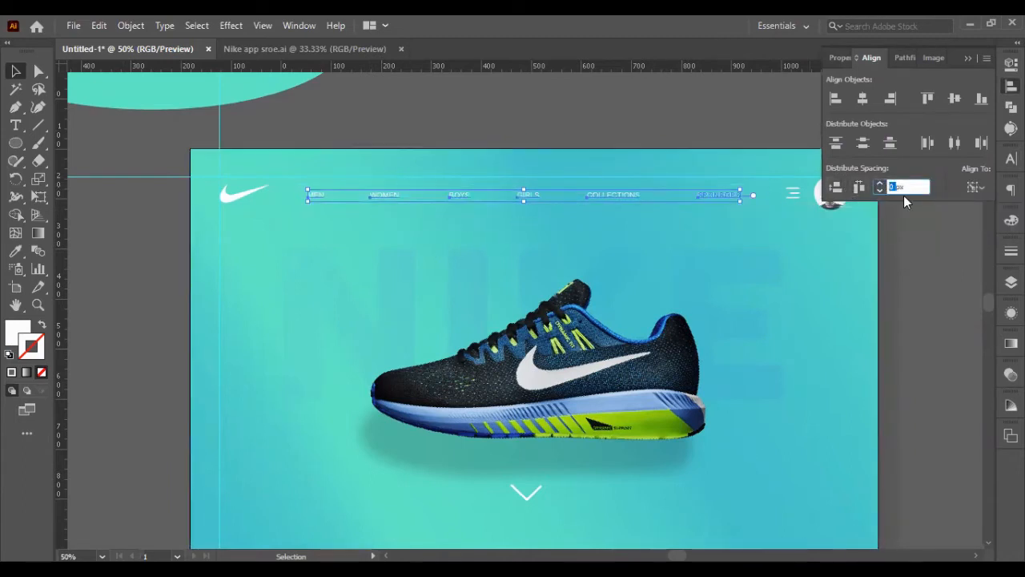
pyautogui.write('28')
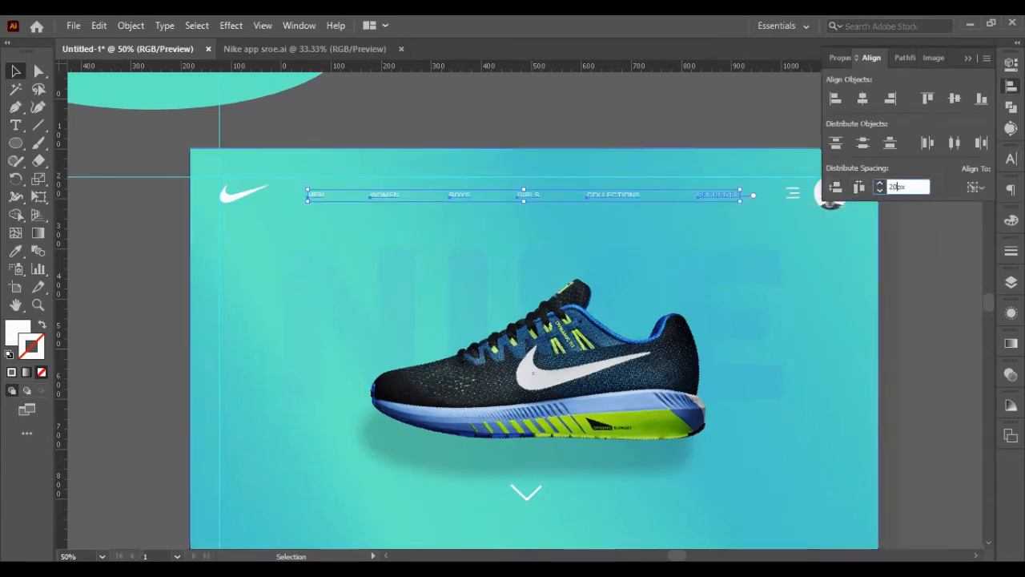
pyautogui.click(859, 188)
pyautogui.click(880, 193)
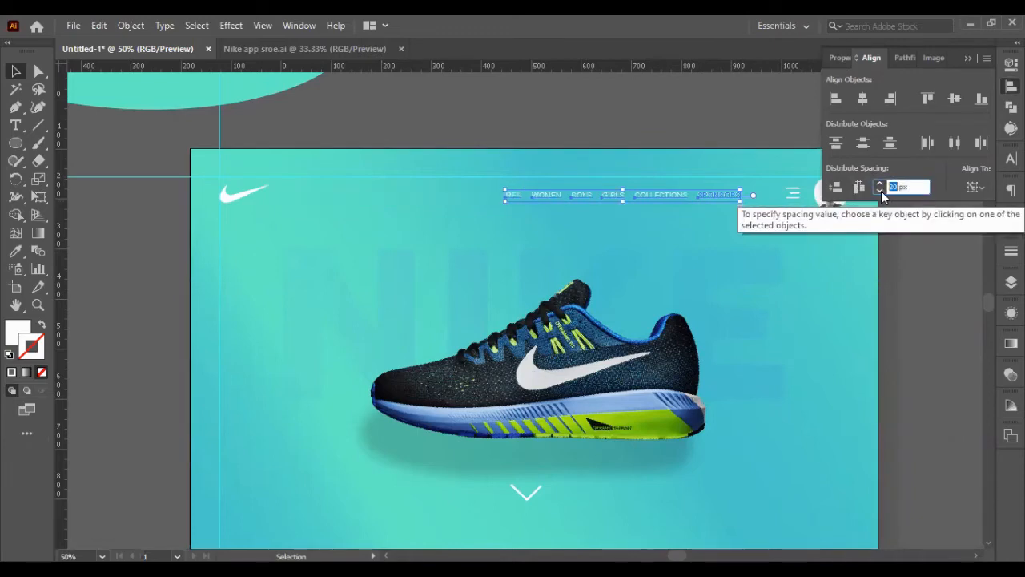
pyautogui.write('35')
pyautogui.click(860, 189)
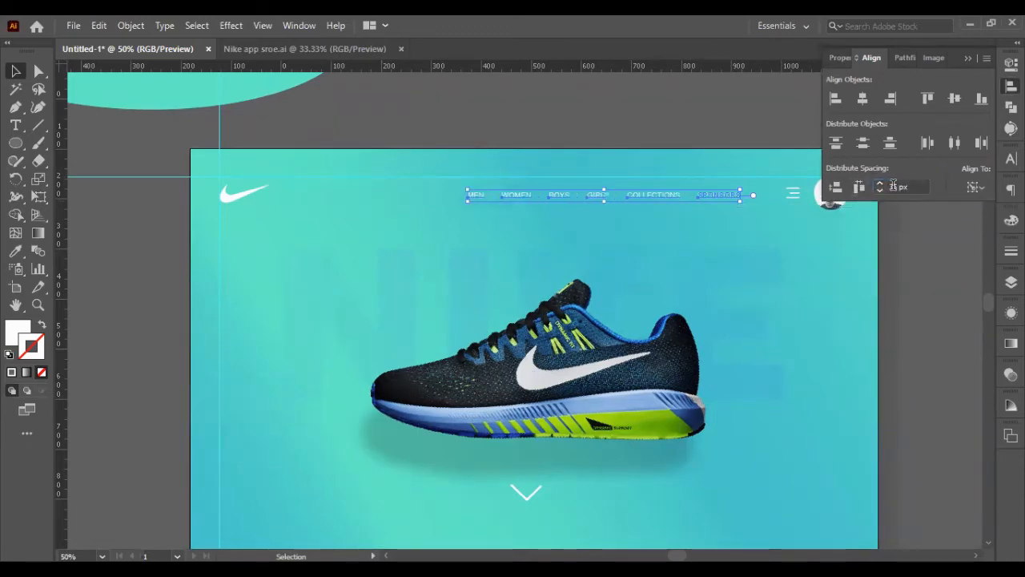
pyautogui.doubleClick(891, 186)
pyautogui.write('40')
pyautogui.click(859, 189)
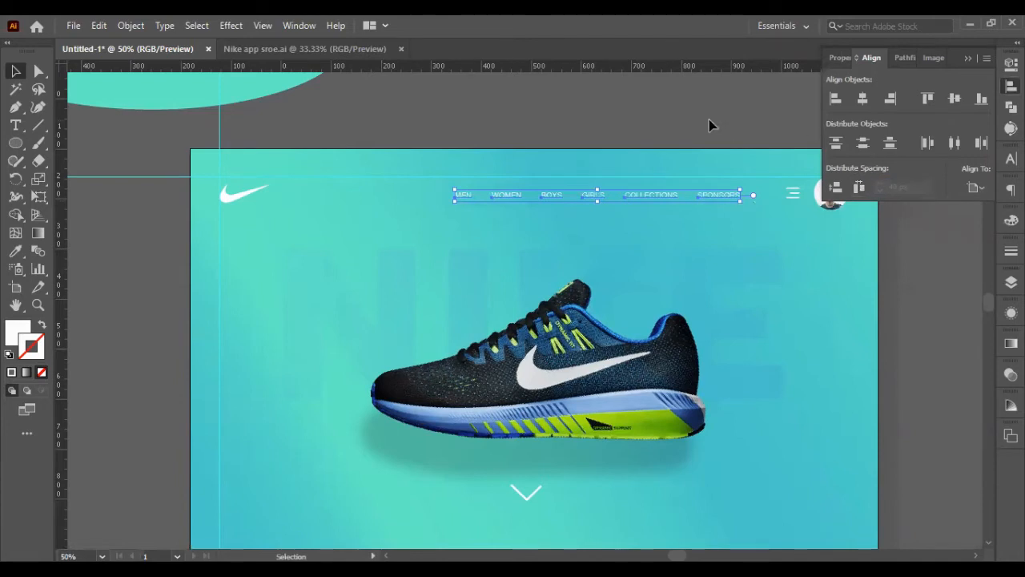
# Align the header navigation labels with the profile picture along their vertical centres.
pyautogui.keyDown('shift'); pyautogui.click(826, 201); pyautogui.keyUp('shift')
pyautogui.click(955, 99)
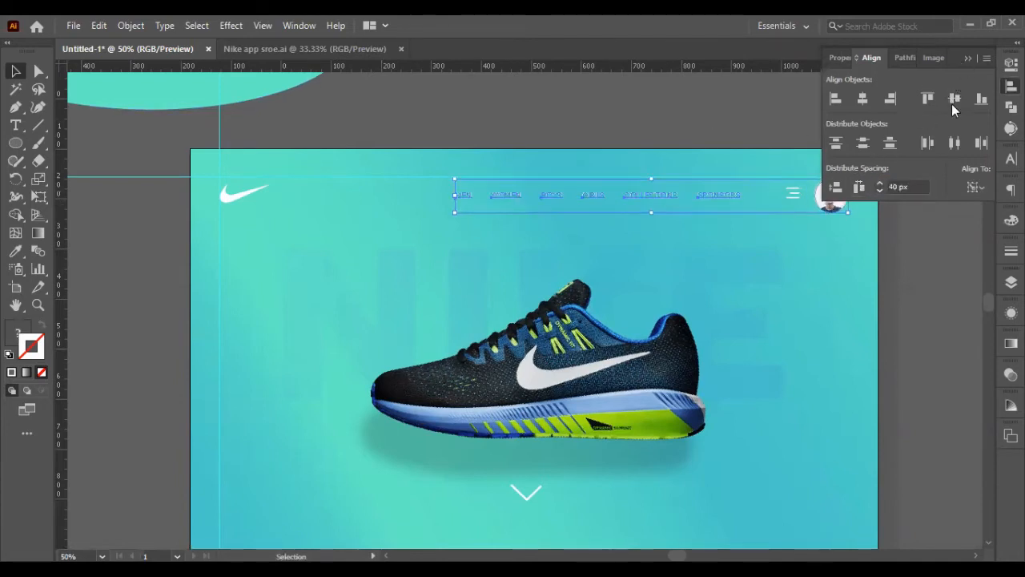
pyautogui.click(927, 225)
# Delete the menu icon beside the profile picture.
pyautogui.click(721, 195)
pyautogui.click(792, 195)
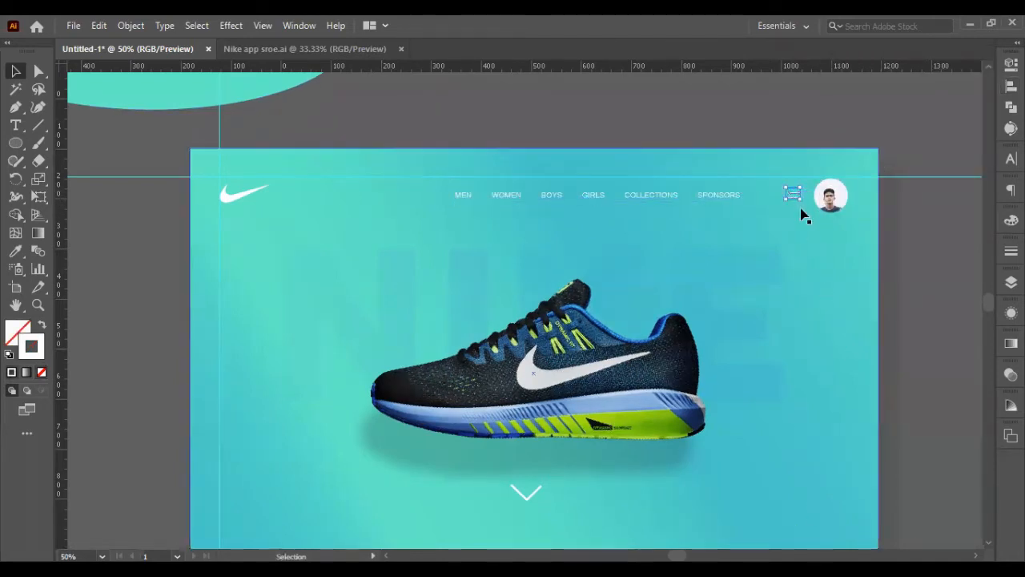
pyautogui.press('Delete')
# Centre the header navigation labels horizontally on the artboard.
pyautogui.click(711, 197)
pyautogui.click(1011, 86)
pyautogui.click(862, 99)
pyautogui.click(908, 264)
pyautogui.scroll(1, 903, 251)
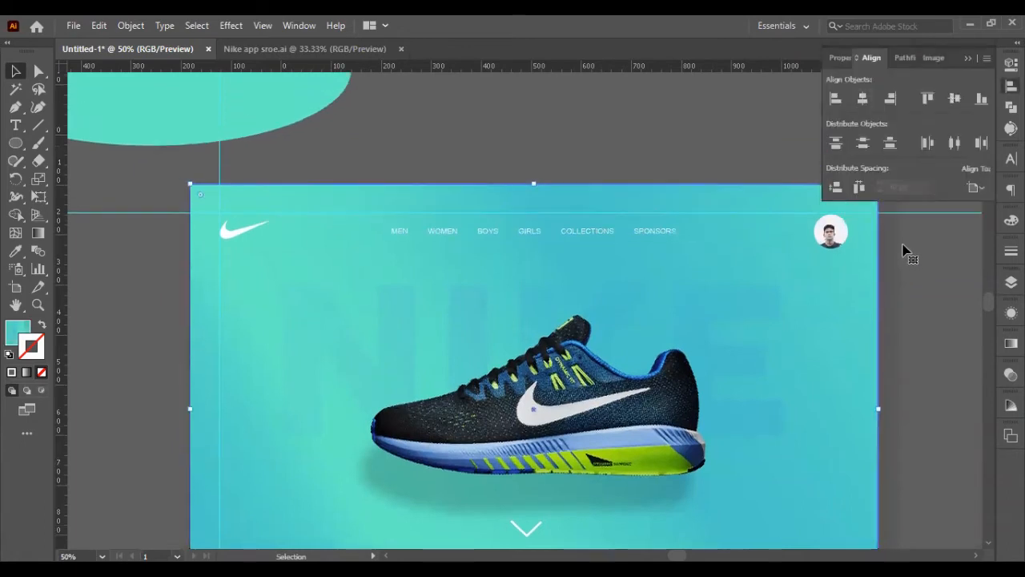
pyautogui.click(967, 59)
pyautogui.click(721, 157)
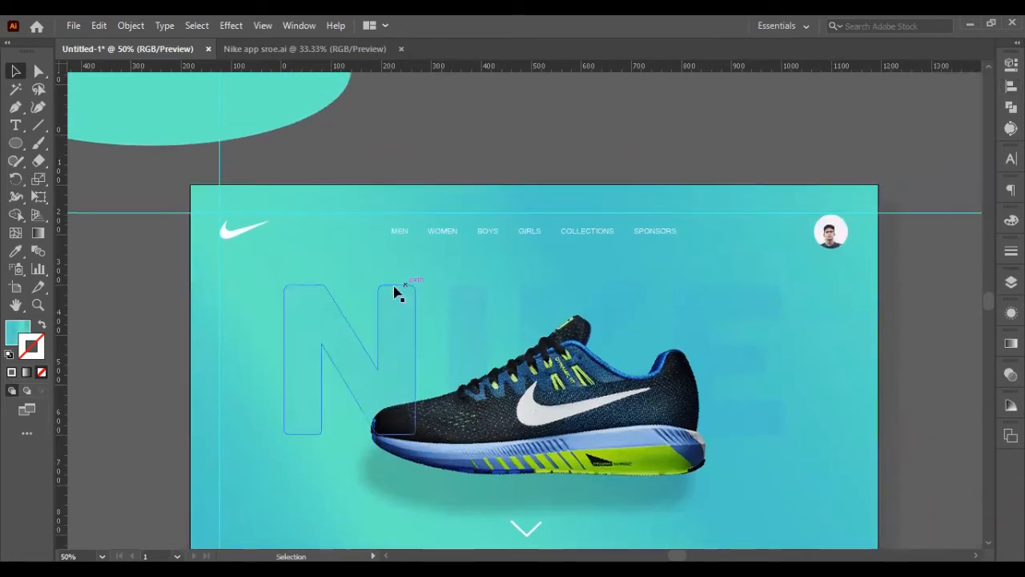
# Move the profile picture up 20 px and right 20 px.
pyautogui.click(833, 238)
pyautogui.hotkey('shift', 'Up')
pyautogui.hotkey('shift', 'Up')
pyautogui.hotkey('shift', 'Right')
pyautogui.hotkey('shift', 'Right')
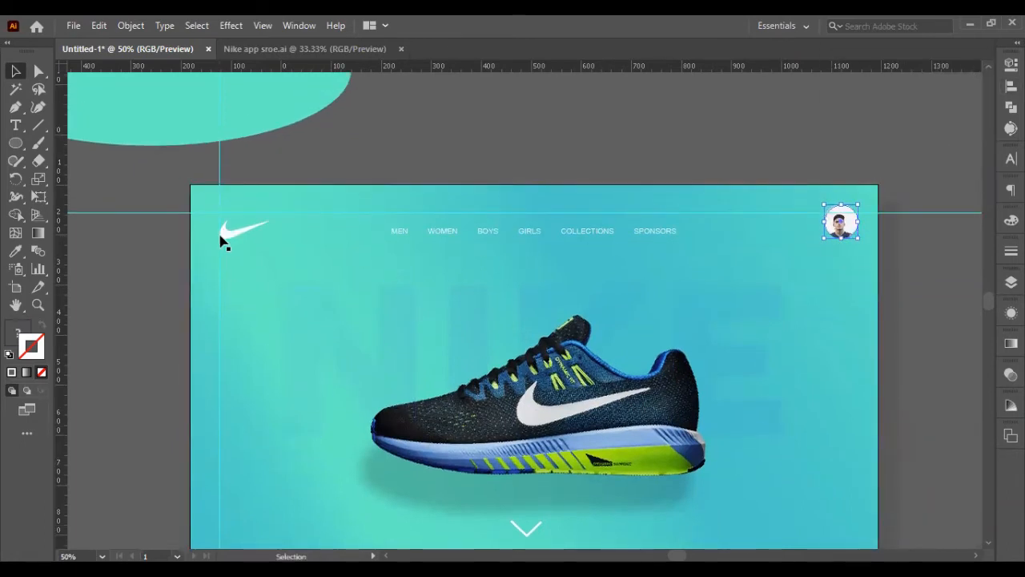
# Move the Nike logo left and up, and centre it vertically with the profile picture.
pyautogui.moveTo(224, 234); pyautogui.dragTo(215, 234)
pyautogui.hotkey('shift', 'Up')
pyautogui.hotkey('shift', 'Up')
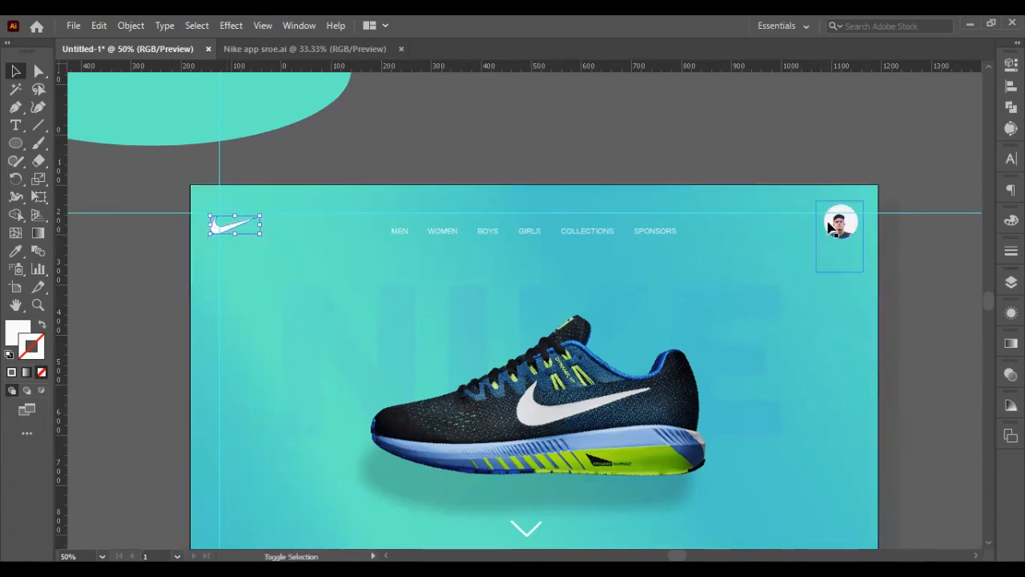
pyautogui.keyDown('shift'); pyautogui.click(831, 225); pyautogui.keyUp('shift')
pyautogui.click(1010, 87)
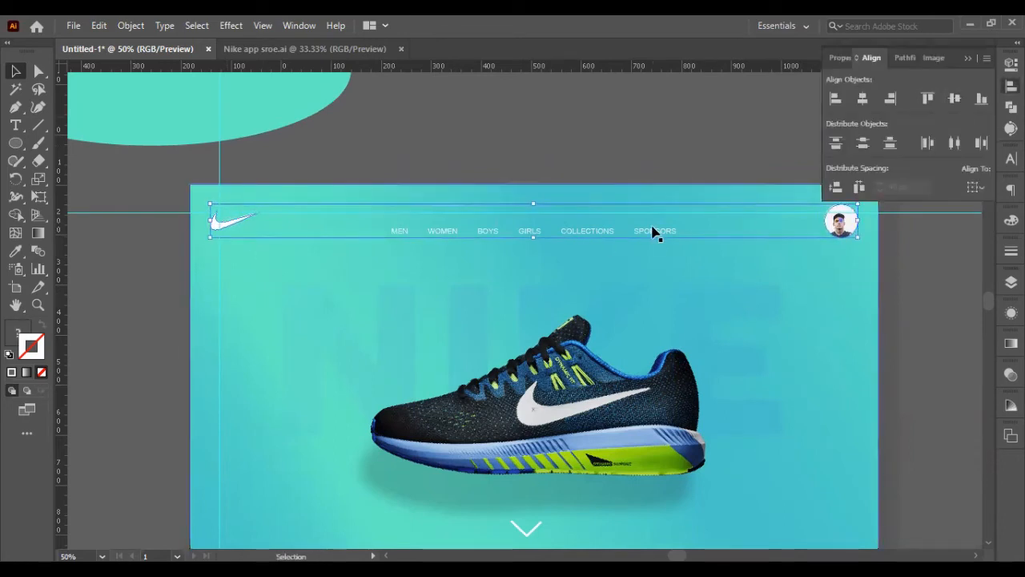
# Align the navigation labels' vertical centre with that of the raised profile picture.
pyautogui.click(657, 232)
pyautogui.keyDown('shift'); pyautogui.click(841, 224); pyautogui.keyUp('shift')
pyautogui.click(955, 98)
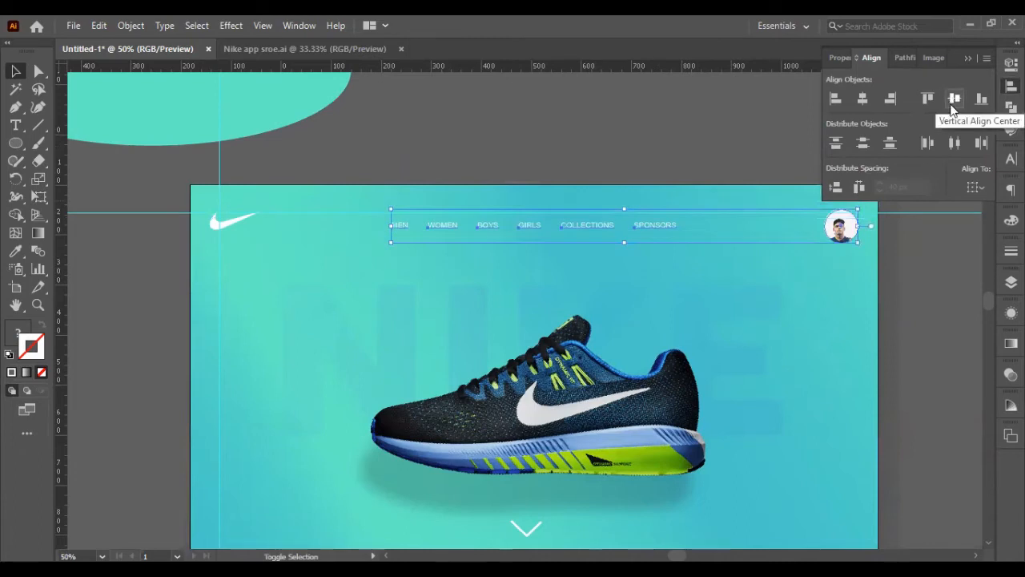
pyautogui.click(945, 237)
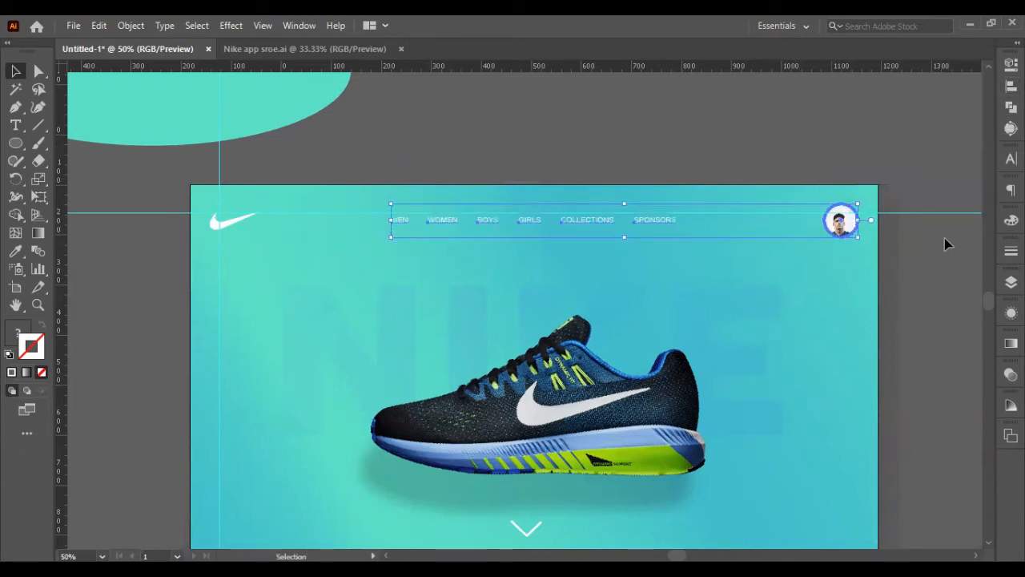
# Move the guides to the profile picture's top and the logo's left edge, and add a vertical guide at the picture's right edge.
pyautogui.moveTo(918, 215); pyautogui.dragTo(920, 204)
pyautogui.moveTo(218, 228); pyautogui.dragTo(208, 236)
pyautogui.moveTo(224, 277); pyautogui.dragTo(858, 266)
pyautogui.click(869, 280)
# Try moving the scroll-down chevron up closer to the featured shoe.
pyautogui.scroll(-4, 788, 275)
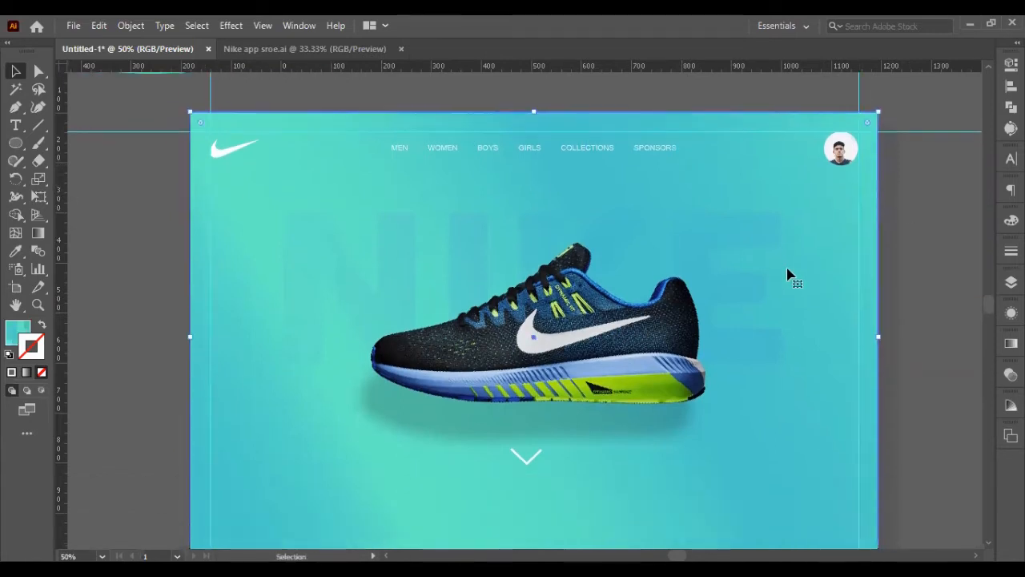
pyautogui.scroll(1, 872, 297)
pyautogui.click(531, 426)
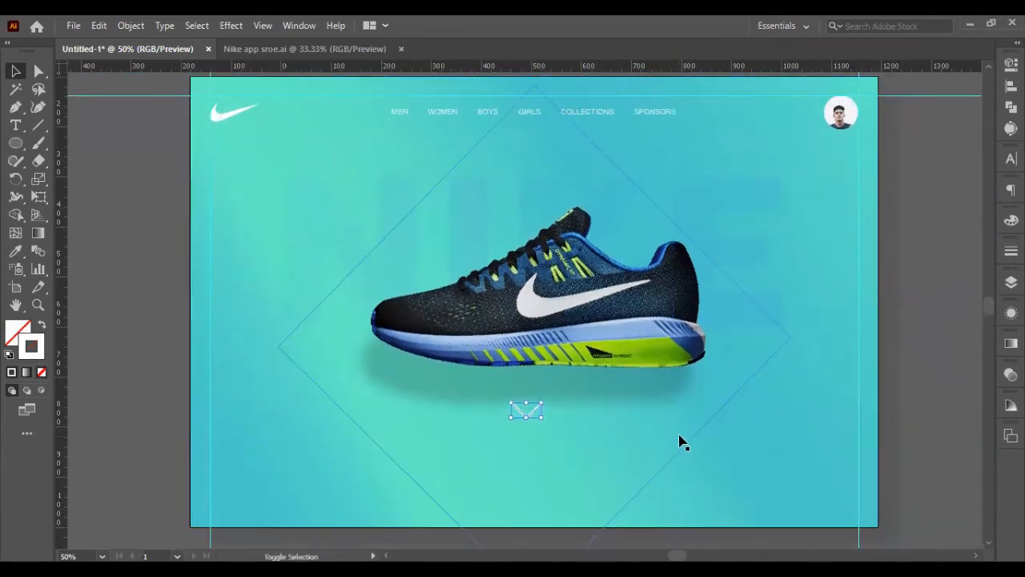
pyautogui.hotkey('shift', 'Up')
pyautogui.hotkey('shift', 'Up')
pyautogui.hotkey('shift', 'Up')
pyautogui.hotkey('shift', 'Up')
pyautogui.hotkey('shift', 'Up')
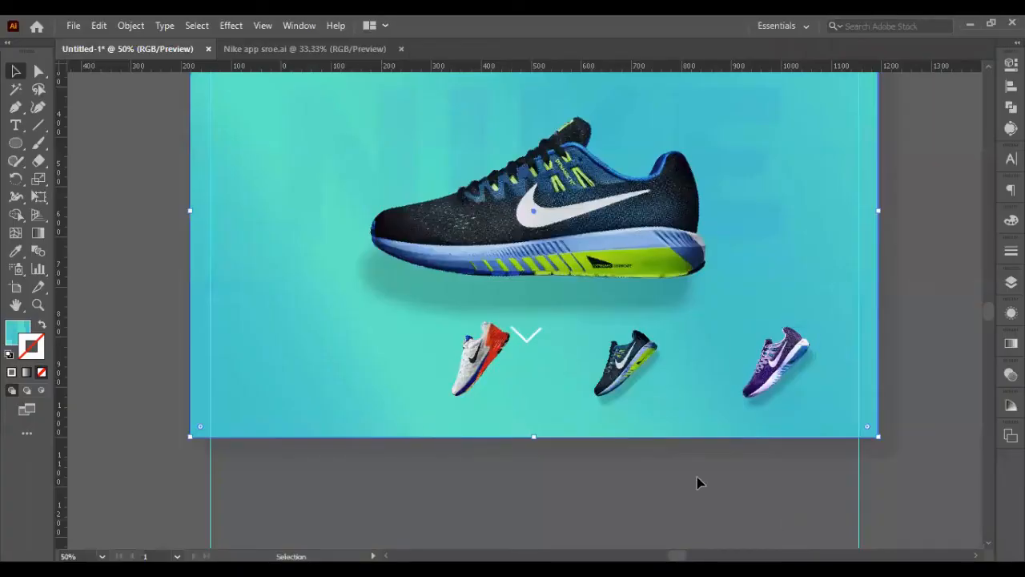
# Move the three small shoe images clear of the artboard's bottom strip, with the white one on the left and the others on the right.
pyautogui.moveTo(480, 364); pyautogui.dragTo(356, 402)
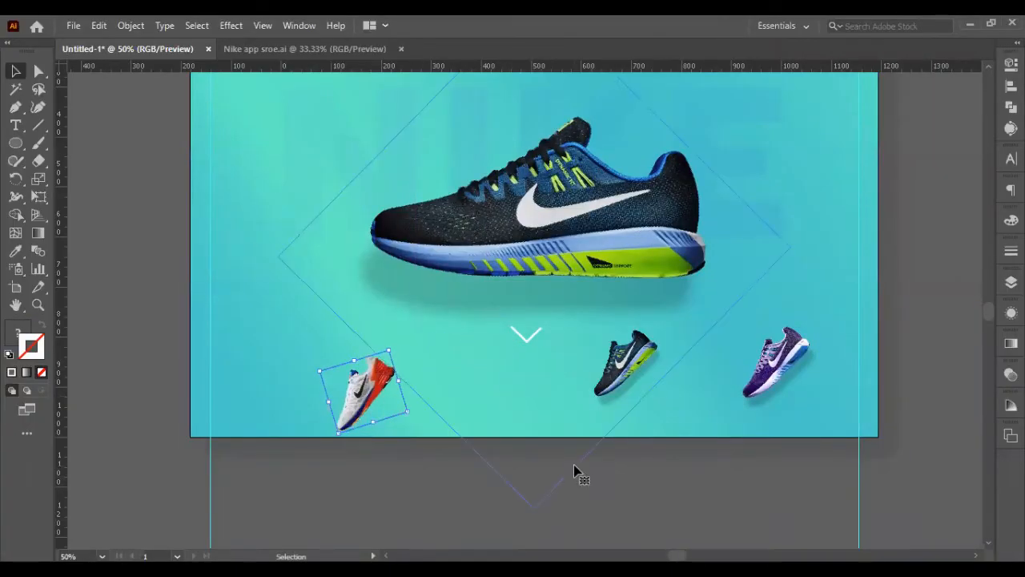
pyautogui.click(620, 385)
pyautogui.moveTo(620, 384); pyautogui.dragTo(511, 404)
pyautogui.moveTo(773, 376); pyautogui.dragTo(762, 303)
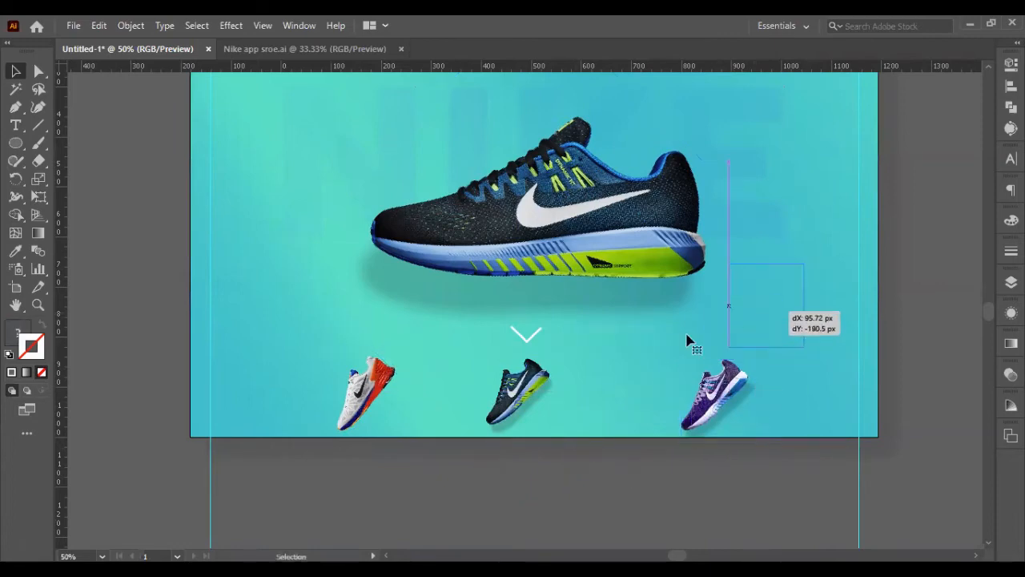
pyautogui.moveTo(521, 381); pyautogui.dragTo(664, 326)
pyautogui.moveTo(374, 387); pyautogui.dragTo(350, 279)
# Draw a wide rectangle along the artboard's bottom edge and fill it with the large ellipse's solid teal.
pyautogui.press('m')
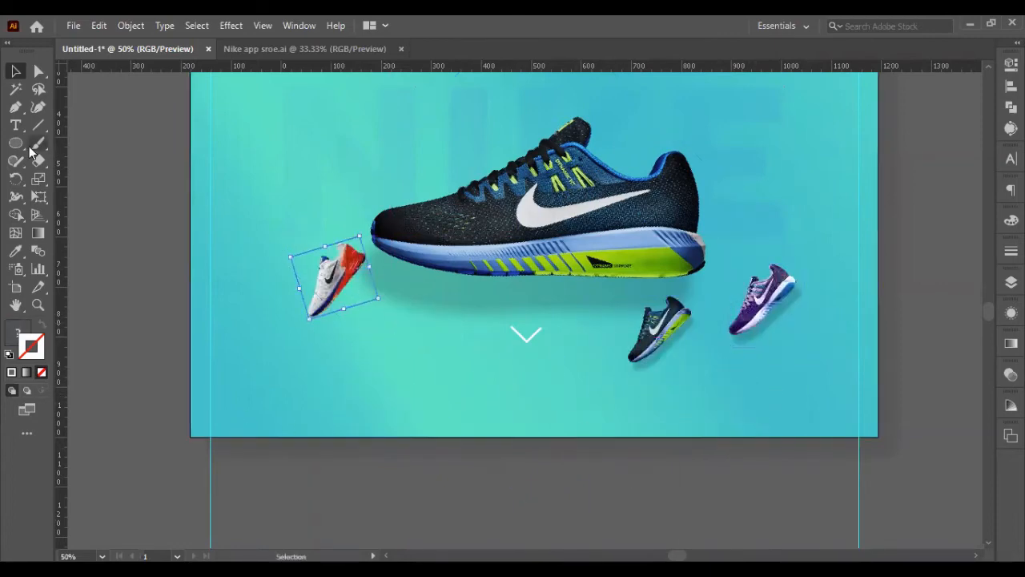
pyautogui.moveTo(256, 380)
pyautogui.mouseDown()
pyautogui.moveTo(686, 383)
pyautogui.moveTo(689, 433)
pyautogui.moveTo(794, 437)
pyautogui.mouseUp()
pyautogui.click(15, 70)
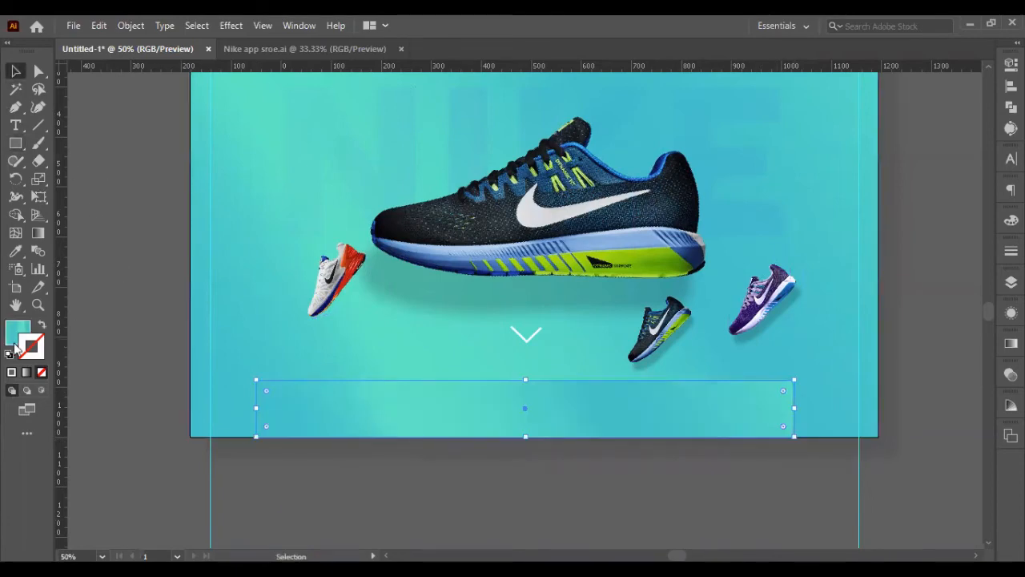
pyautogui.click(79, 310)
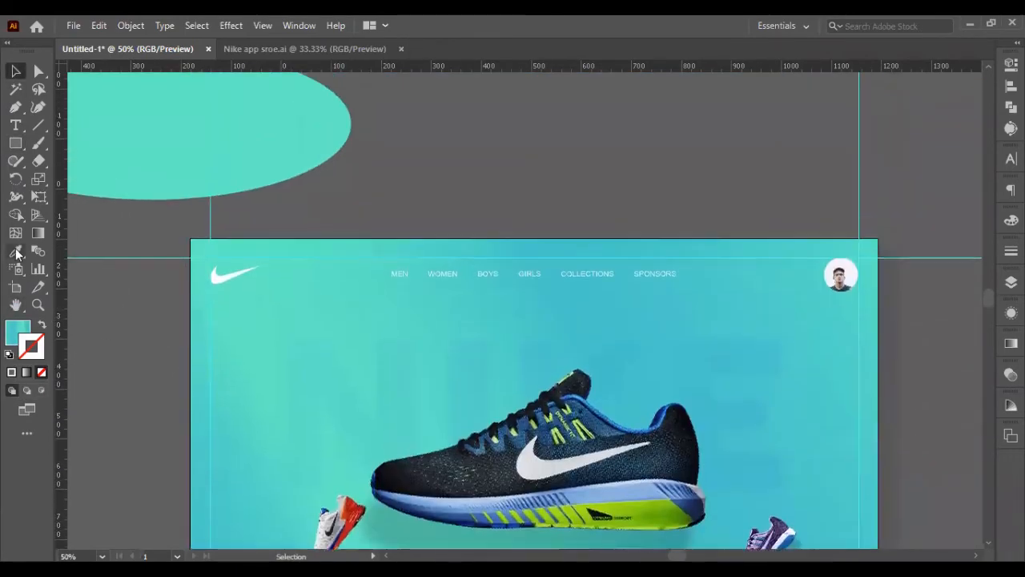
pyautogui.scroll(-8, 393, 245)
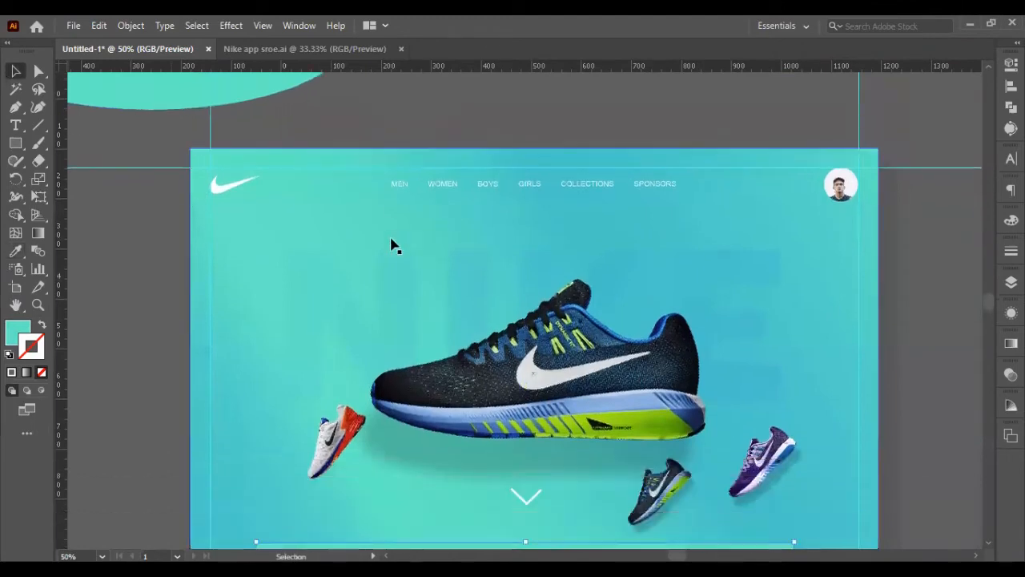
# Centre the teal rectangle horizontally on the artboard.
pyautogui.click(727, 377)
pyautogui.click(1011, 85)
pyautogui.click(862, 98)
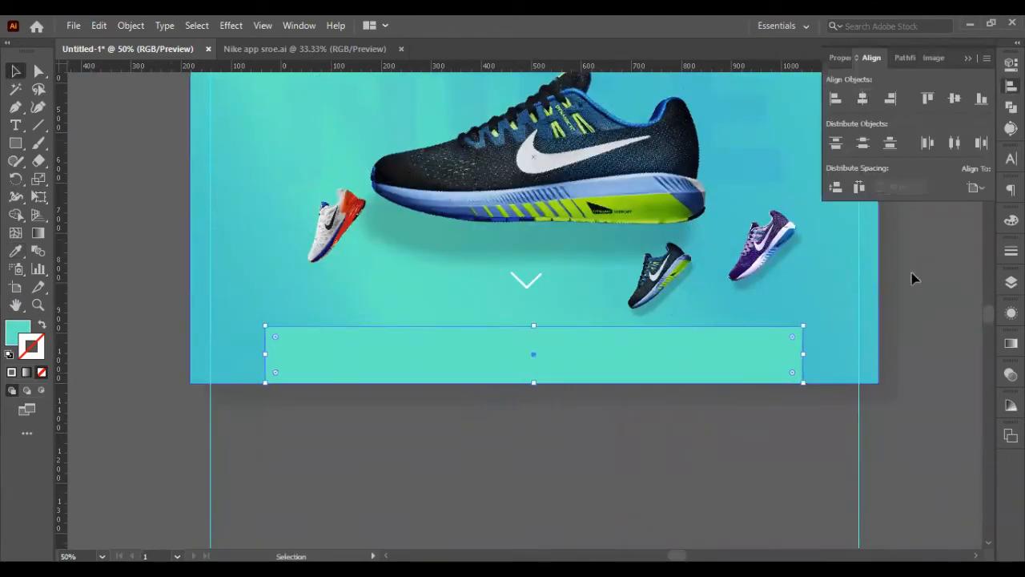
pyautogui.click(899, 337)
pyautogui.scroll(2, 906, 338)
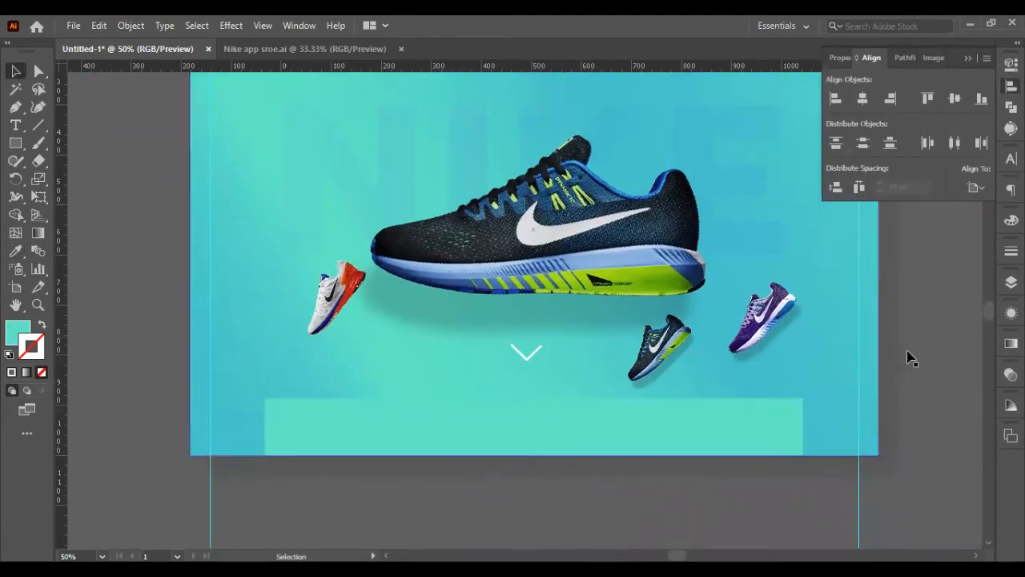
pyautogui.click(970, 61)
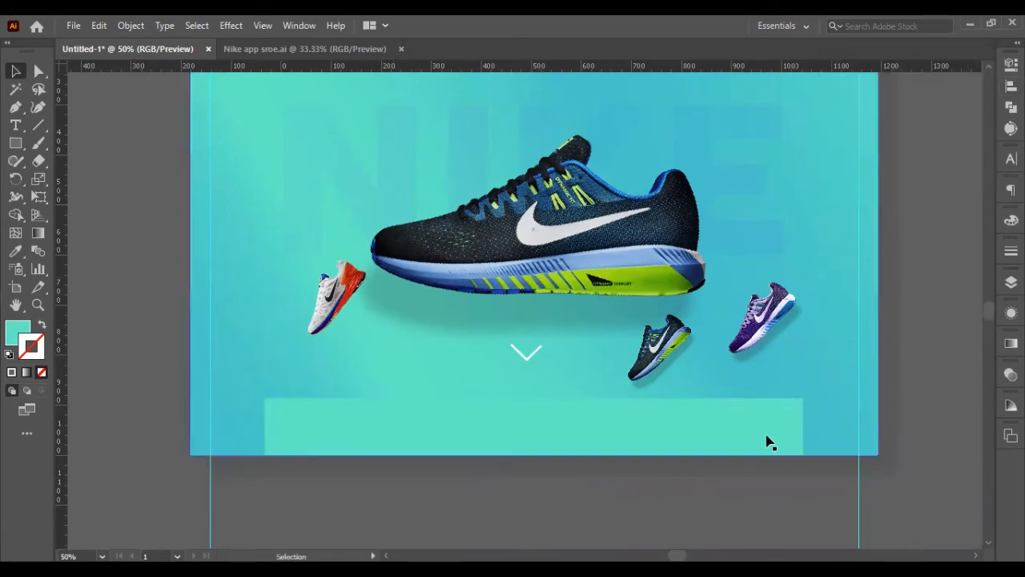
# Move the featured shoe and the scroll-down chevron up about 20 px each.
pyautogui.scroll(-2, 783, 391)
pyautogui.scroll(4, 576, 342)
pyautogui.click(561, 245)
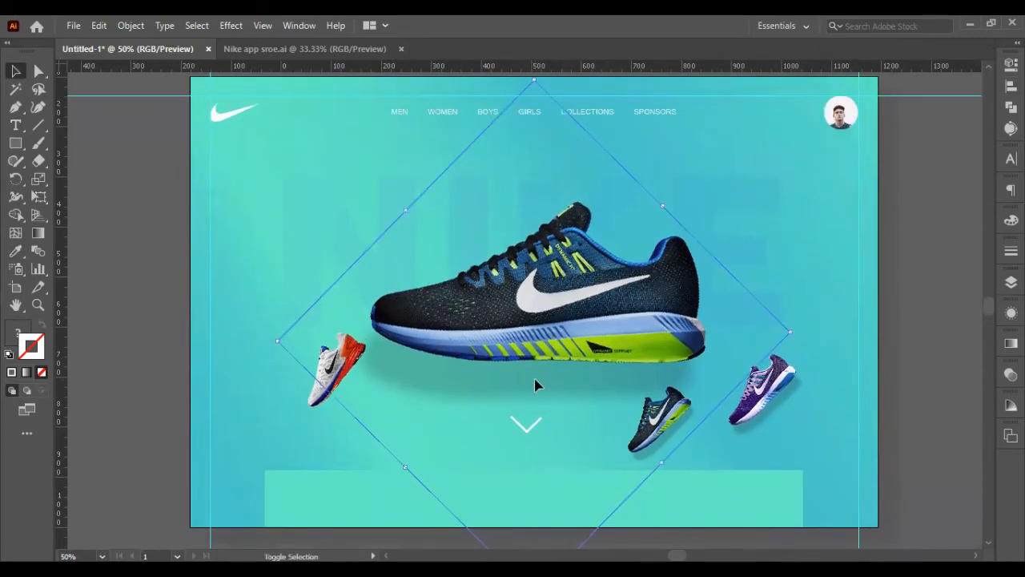
pyautogui.hotkey('shift', 'Up')
pyautogui.click(538, 424)
pyautogui.hotkey('shift', 'Up')
pyautogui.hotkey('shift', 'Up')
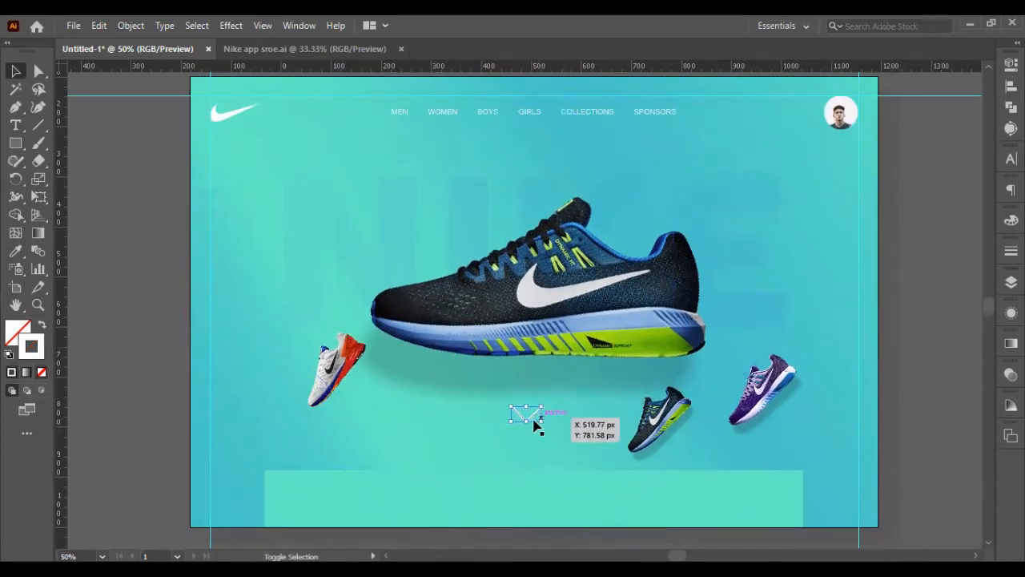
# Place the three small shoes in a row over the teal rectangle and bring the purple shoe to the front.
pyautogui.click(324, 398)
pyautogui.scroll(-3, 325, 398)
pyautogui.moveTo(329, 265); pyautogui.dragTo(326, 377)
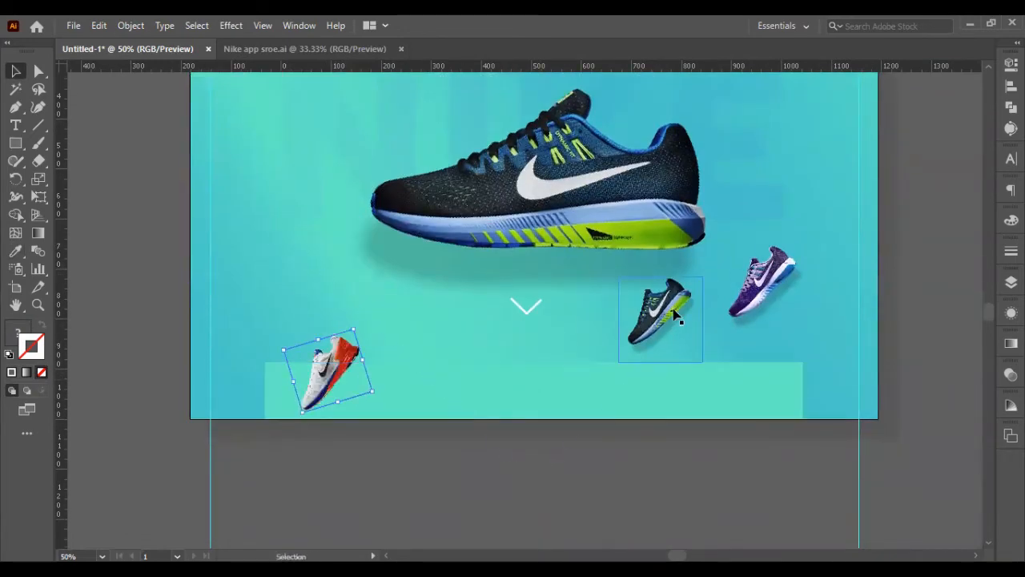
pyautogui.moveTo(675, 317); pyautogui.dragTo(548, 377)
pyautogui.moveTo(757, 295); pyautogui.dragTo(701, 391)
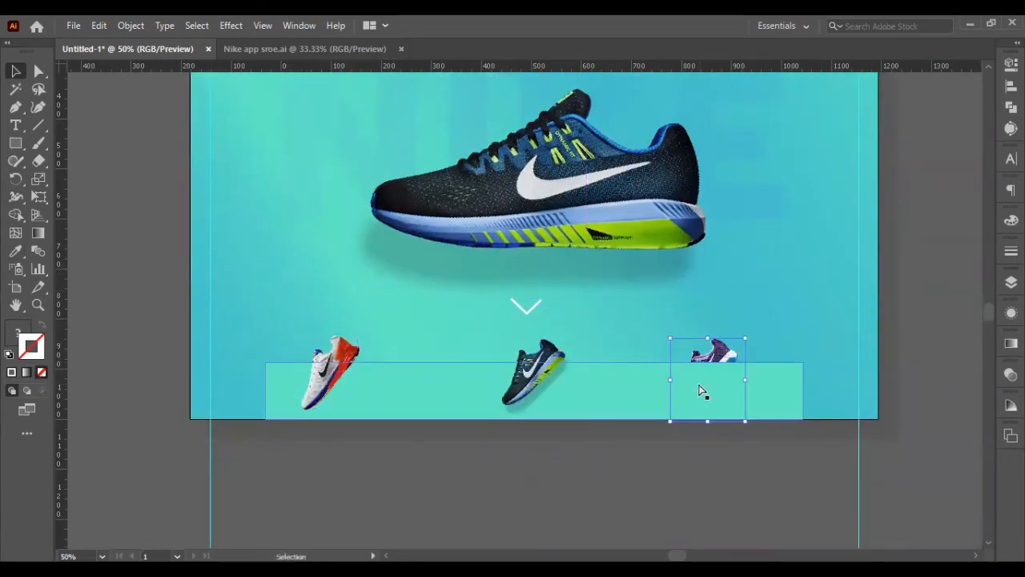
pyautogui.hotkey('ctrl', 'shift', ']')
pyautogui.click(929, 358)
# Shift all three small shoes slightly left to respace them along the teal rectangle.
pyautogui.scroll(2, 929, 358)
pyautogui.moveTo(716, 431); pyautogui.dragTo(695, 431)
pyautogui.moveTo(549, 435); pyautogui.dragTo(534, 441)
pyautogui.moveTo(315, 451); pyautogui.dragTo(306, 451)
pyautogui.moveTo(511, 456)
pyautogui.mouseDown()
pyautogui.moveTo(319, 450)
pyautogui.moveTo(494, 463)
pyautogui.moveTo(495, 452)
pyautogui.mouseUp()
# Adjust the white and red shoe's rotation slightly and move it a little up and right.
pyautogui.click(320, 443)
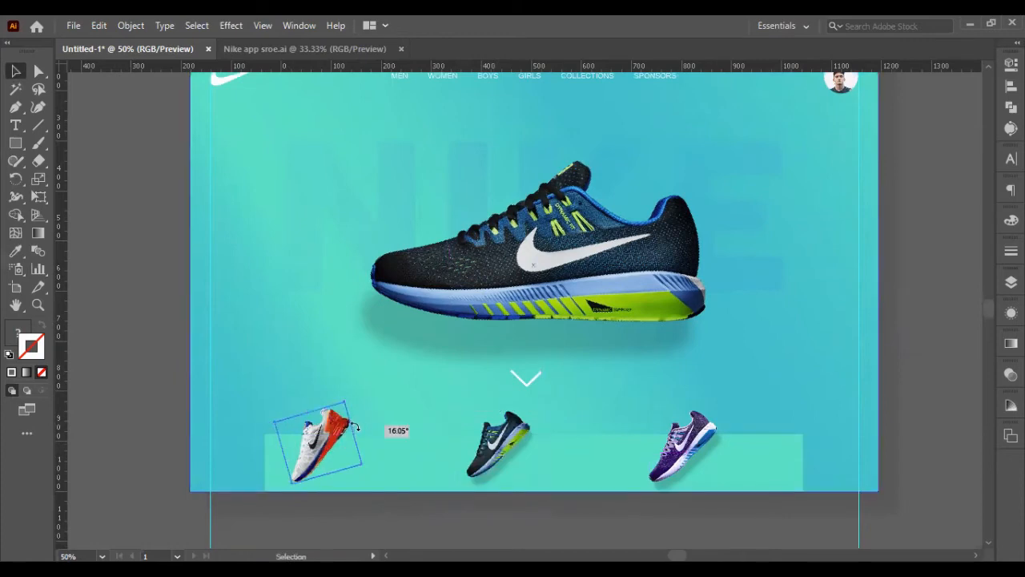
pyautogui.moveTo(357, 428); pyautogui.dragTo(357, 429)
pyautogui.moveTo(306, 449); pyautogui.dragTo(321, 466)
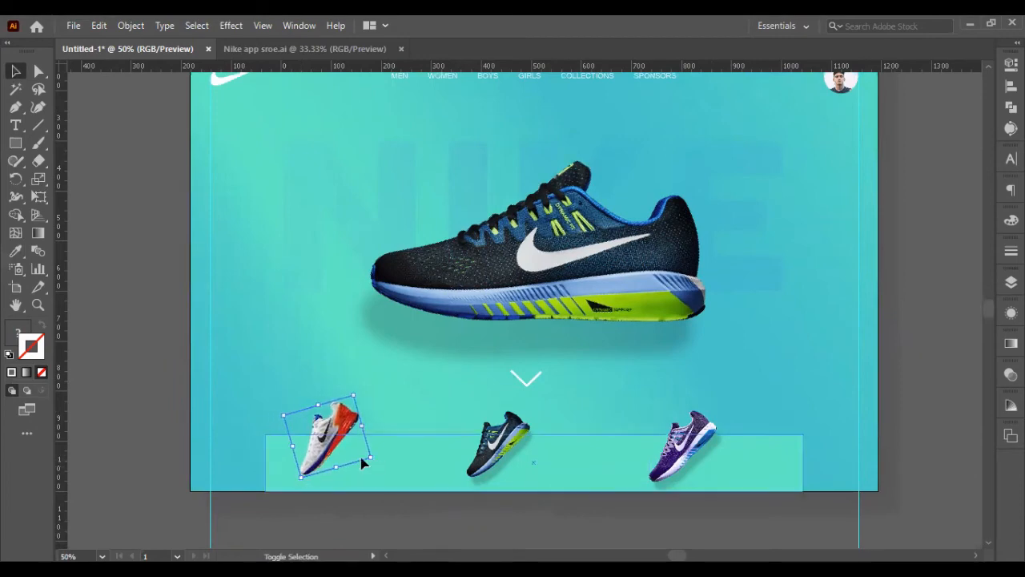
pyautogui.click(160, 412)
# Move the small dark blue shoe in the middle of the row down 30 px.
pyautogui.click(499, 447)
pyautogui.hotkey('shift', 'Down')
pyautogui.hotkey('shift', 'Down')
pyautogui.hotkey('shift', 'Down')
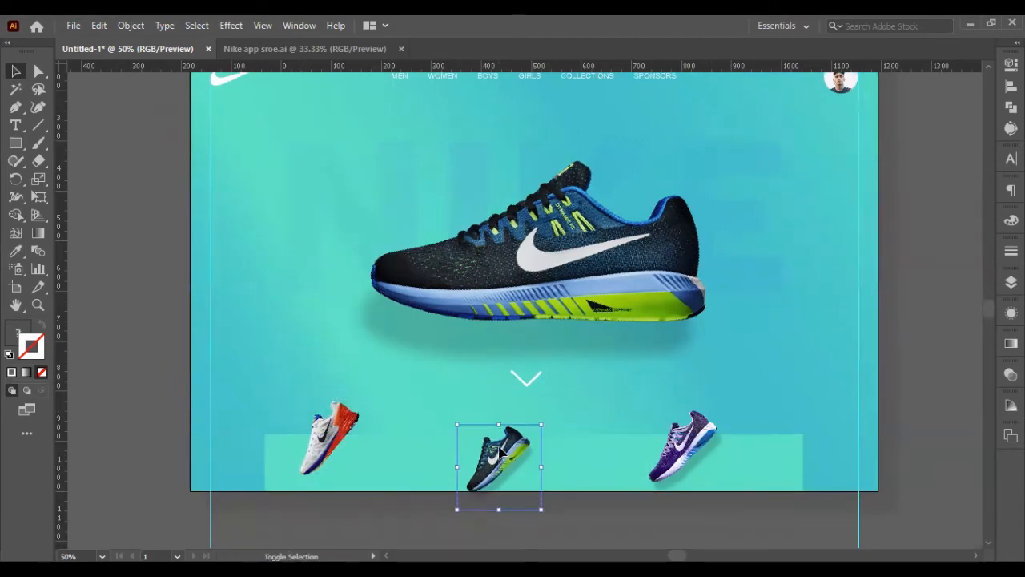
# Nudge the small dark blue shoe in the middle of the row slightly up and right.
pyautogui.hotkey('shift', 'Up')
pyautogui.hotkey('shift', 'Right')
pyautogui.click(167, 348)
# Place a copy of the header navigation labels below the artboard and delete every copied label except MEN.
pyautogui.scroll(1, 432, 218)
pyautogui.moveTo(404, 129); pyautogui.dragTo(826, 440)
pyautogui.scroll(-3, 911, 315)
pyautogui.moveTo(913, 318); pyautogui.dragTo(473, 451)
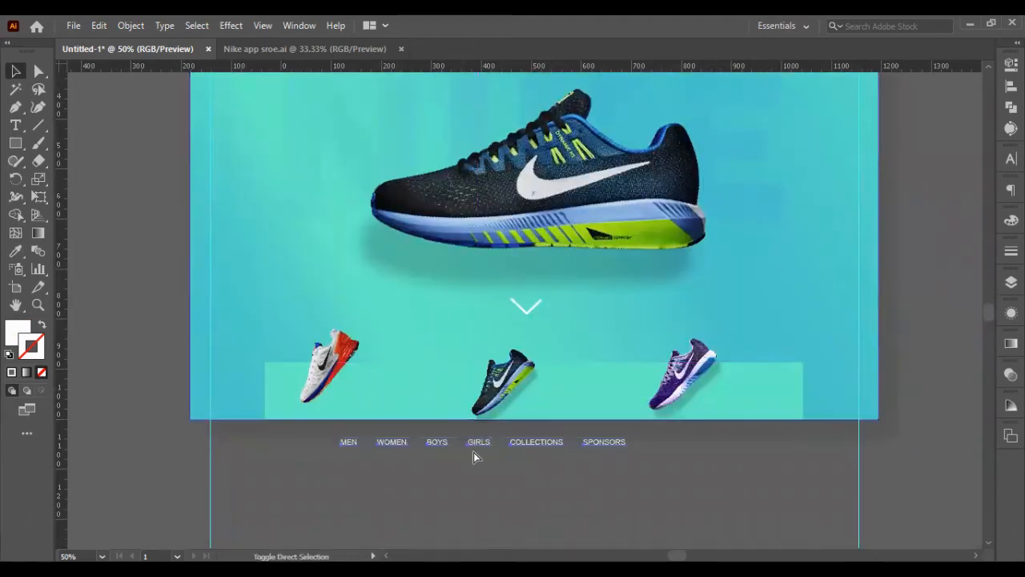
pyautogui.click(391, 446)
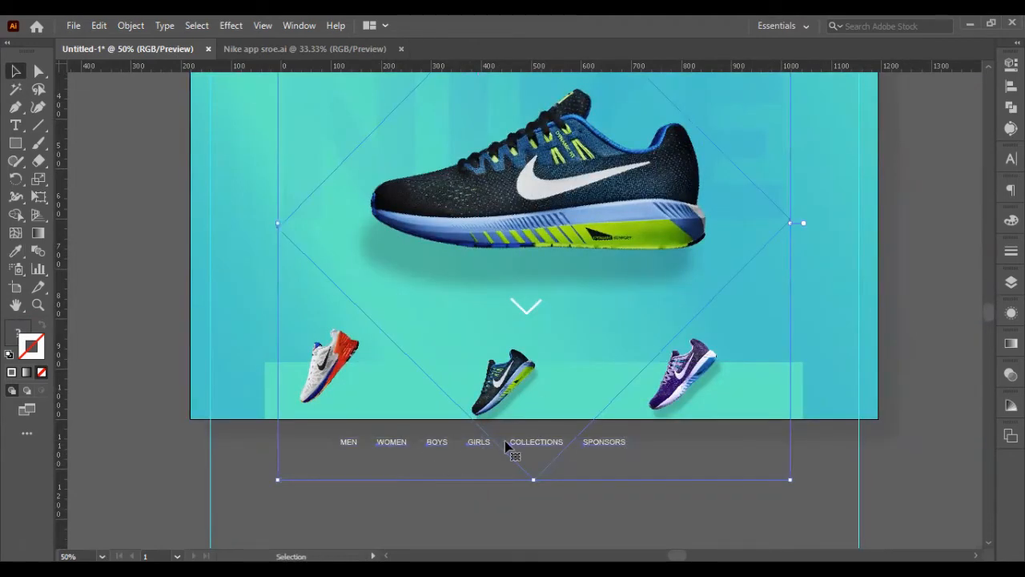
pyautogui.keyDown('shift'); pyautogui.click(539, 479); pyautogui.keyUp('shift')
pyautogui.press('Delete')
# Set the copied MEN label's font size to 20 pt and its fill to a near-black dark grey.
pyautogui.click(350, 444)
pyautogui.click(1011, 64)
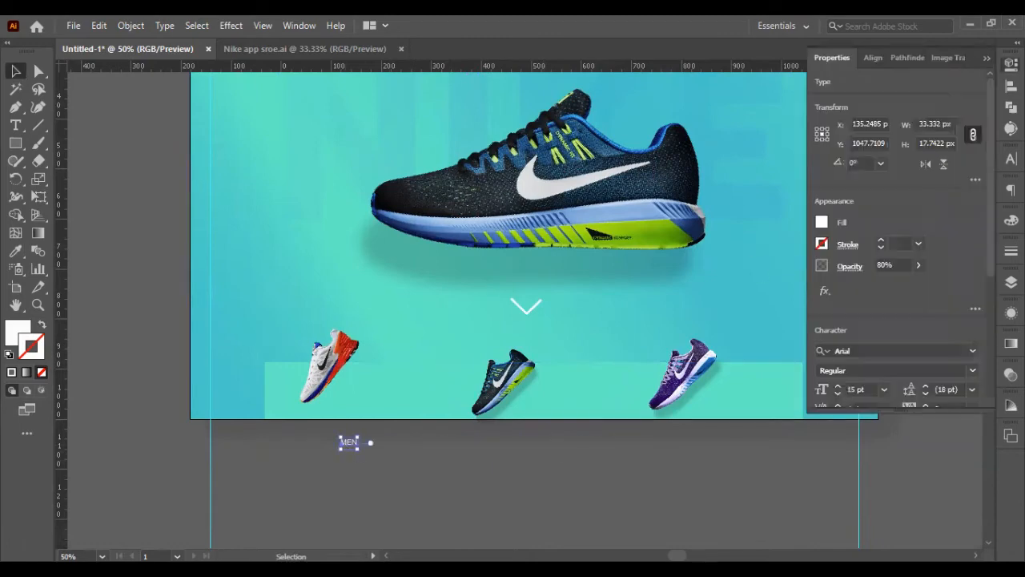
pyautogui.click(857, 389)
pyautogui.write('20')
pyautogui.press('Return')
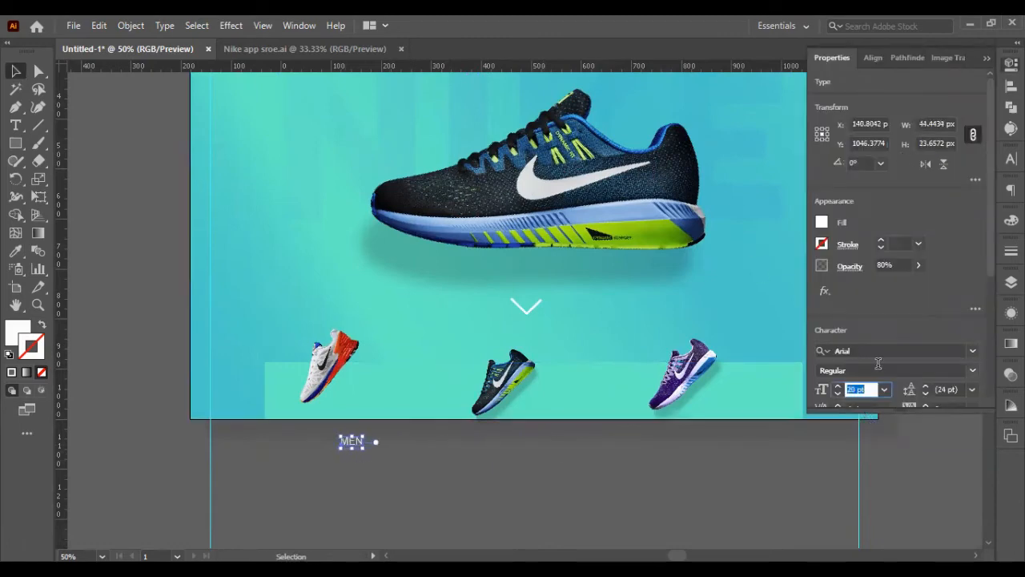
pyautogui.click(743, 358)
pyautogui.click(357, 442)
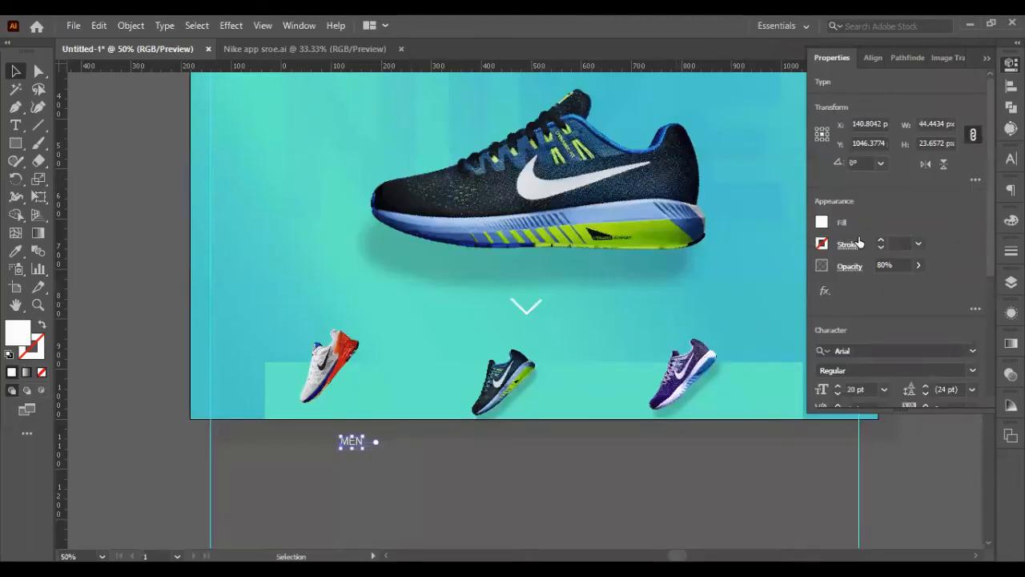
pyautogui.click(824, 223)
pyautogui.click(689, 275)
pyautogui.click(372, 455)
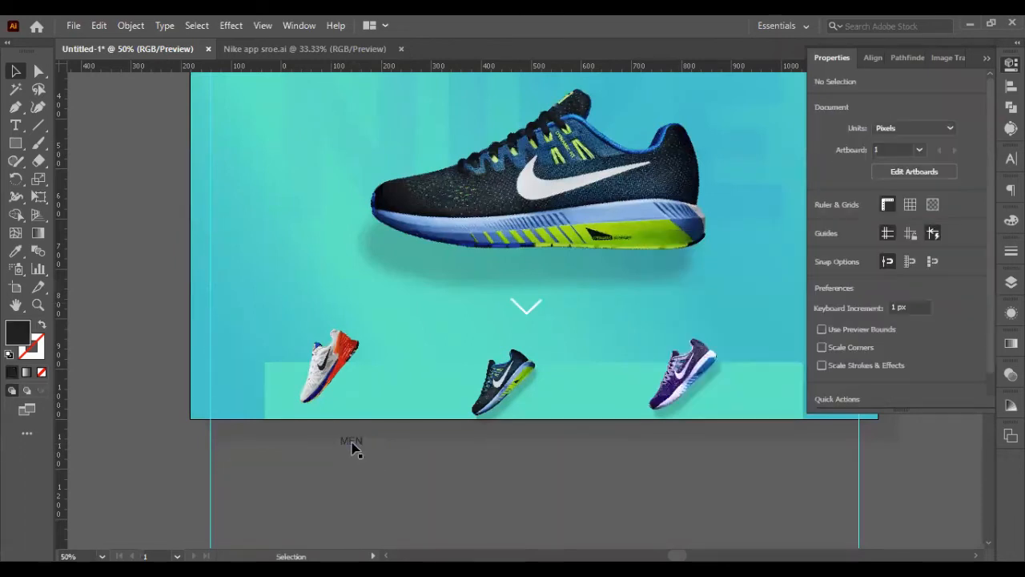
# Move the MEN copy onto the teal rectangle beside the white and red shoe and change its text to "Nike Air Hurachi".
pyautogui.moveTo(352, 443); pyautogui.dragTo(365, 387)
pyautogui.hotkey('ctrl', 'shift', 'a')
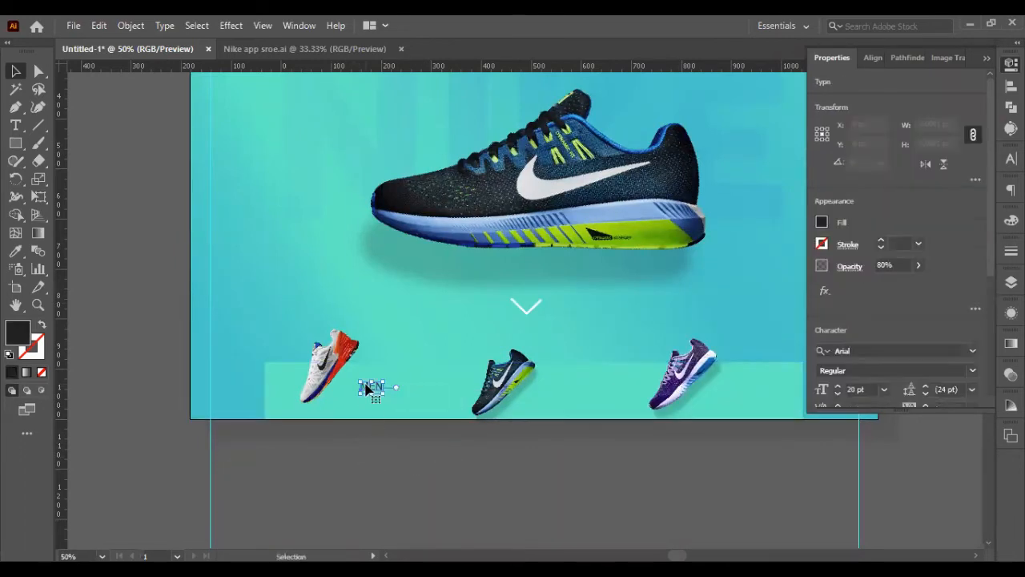
pyautogui.doubleClick(365, 387)
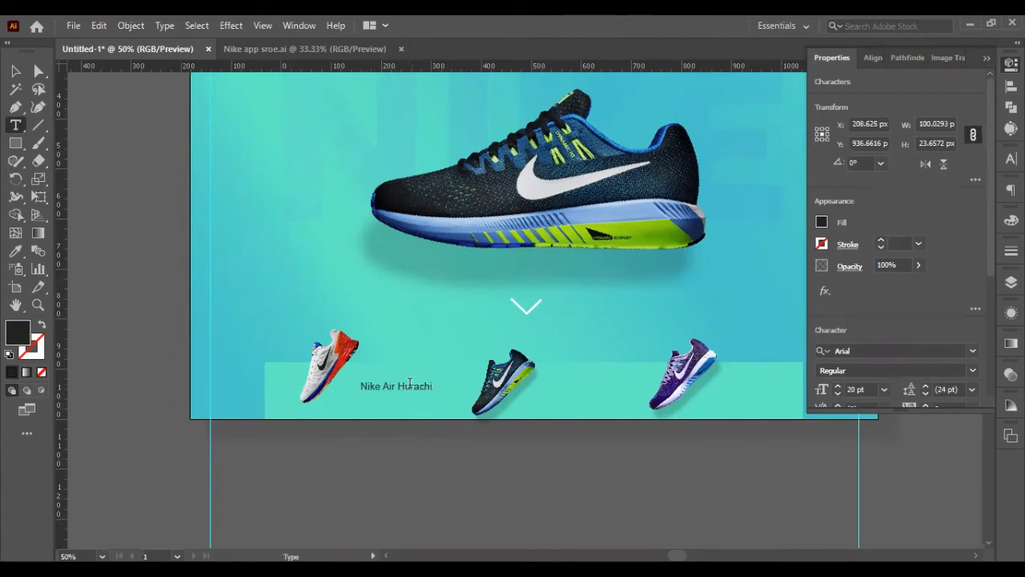
pyautogui.press('Escape')
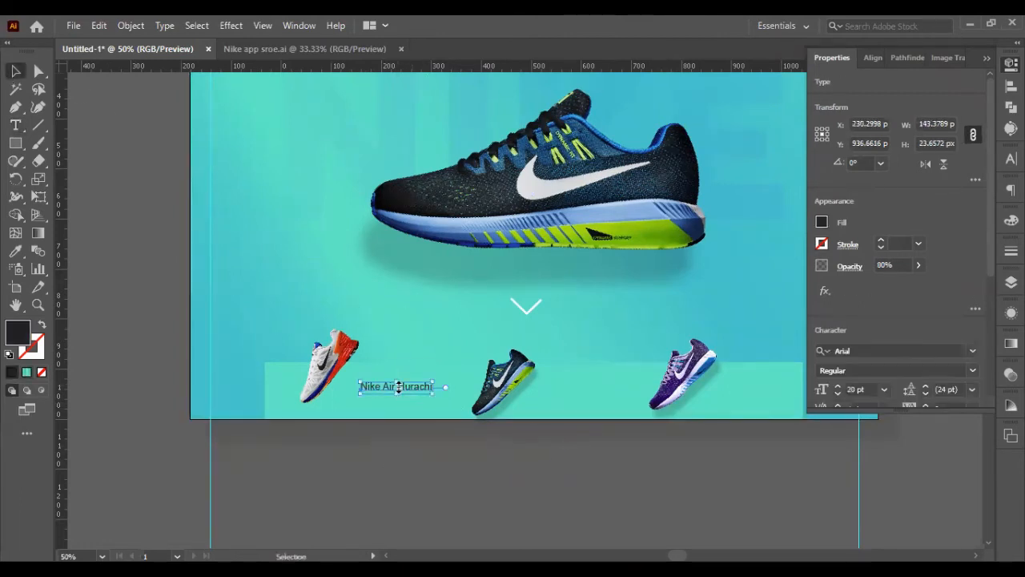
# Insert "Max" after "Air" and break the line so the label reads "Nike Air Max" over "Hurachi".
pyautogui.tripleClick(402, 387)
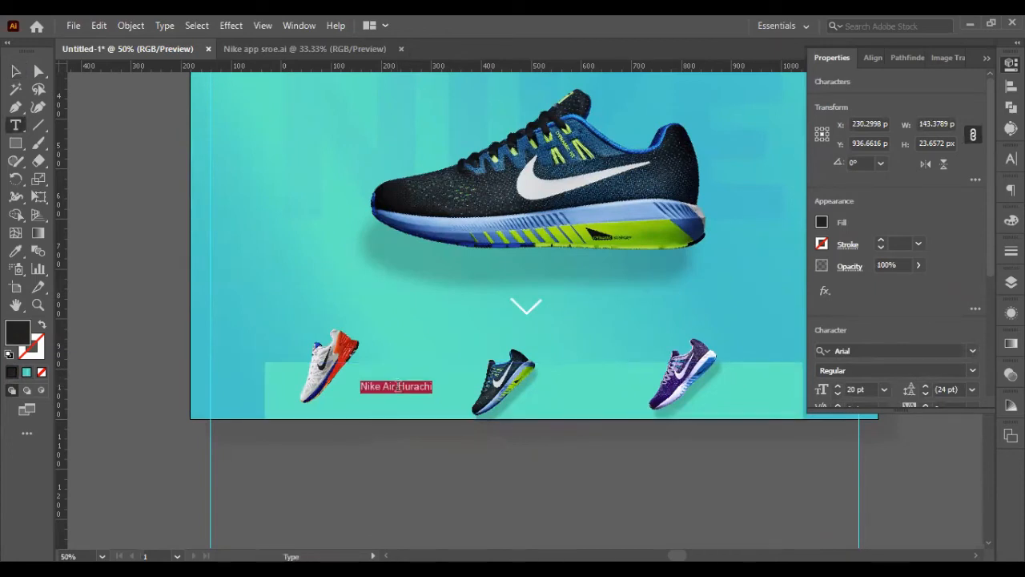
pyautogui.click(398, 386)
pyautogui.press('Return')
pyautogui.press('BackSpace')
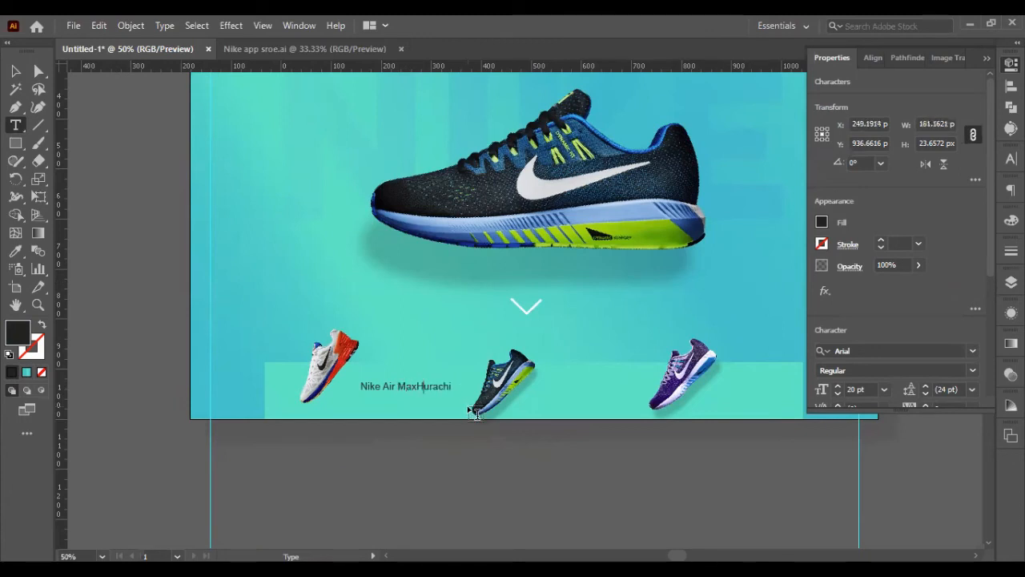
pyautogui.write('Max')
pyautogui.press('Return')
pyautogui.press('Escape')
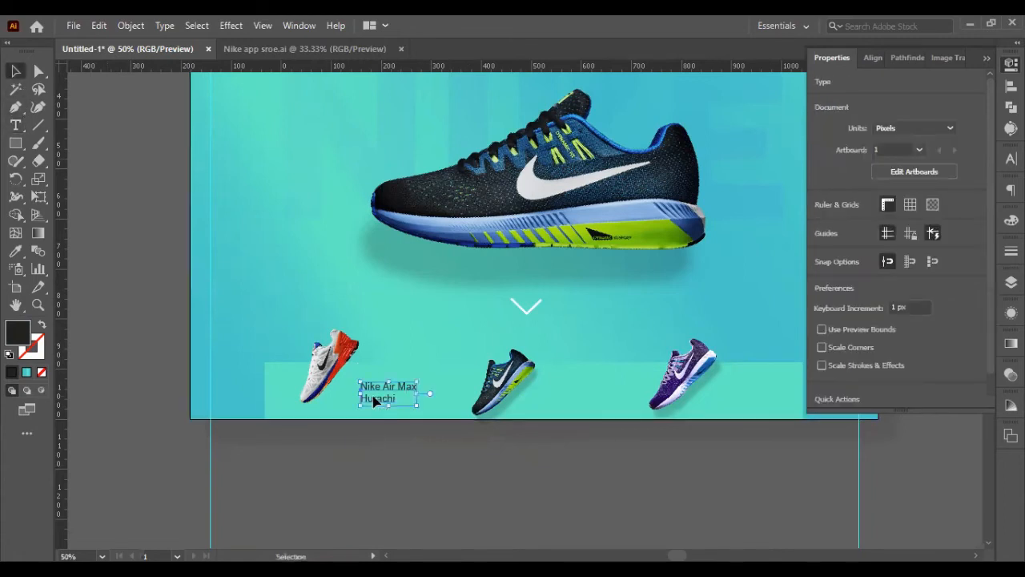
# Move the two-line shoe name up and left, closer to the white and red shoe.
pyautogui.hotkey('shift', 'Left')
pyautogui.hotkey('shift', 'Left')
pyautogui.hotkey('shift', 'Up')
pyautogui.hotkey('shift', 'Up')
pyautogui.hotkey('shift', 'Up')
pyautogui.hotkey('shift', 'Left')
pyautogui.hotkey('shift', 'Up')
pyautogui.click(383, 451)
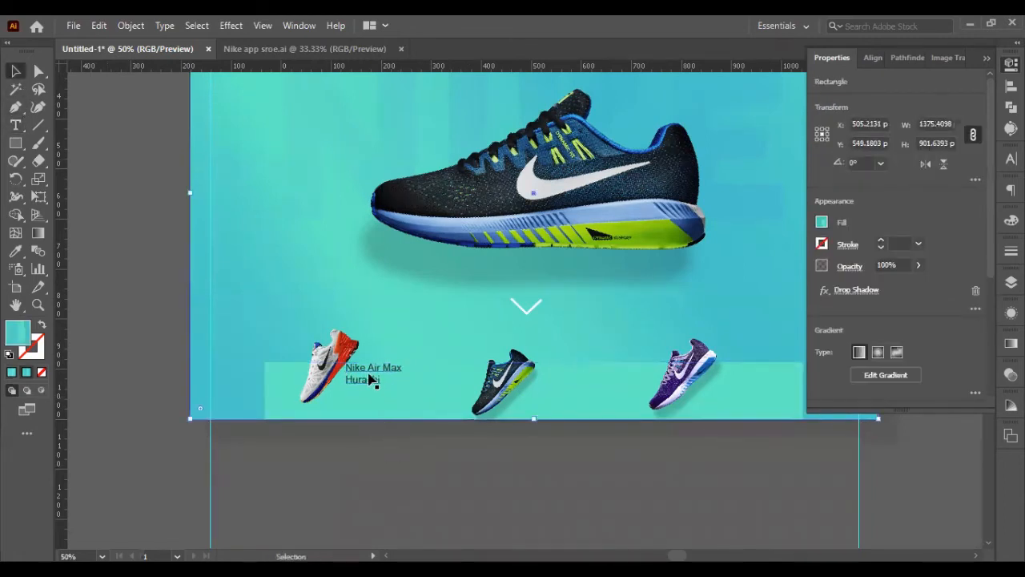
# Lower the two-line shoe name by 20 px within the teal rectangle, keeping it close to the white and red shoe.
pyautogui.click(371, 379)
pyautogui.hotkey('shift', 'Right')
pyautogui.hotkey('shift', 'Right')
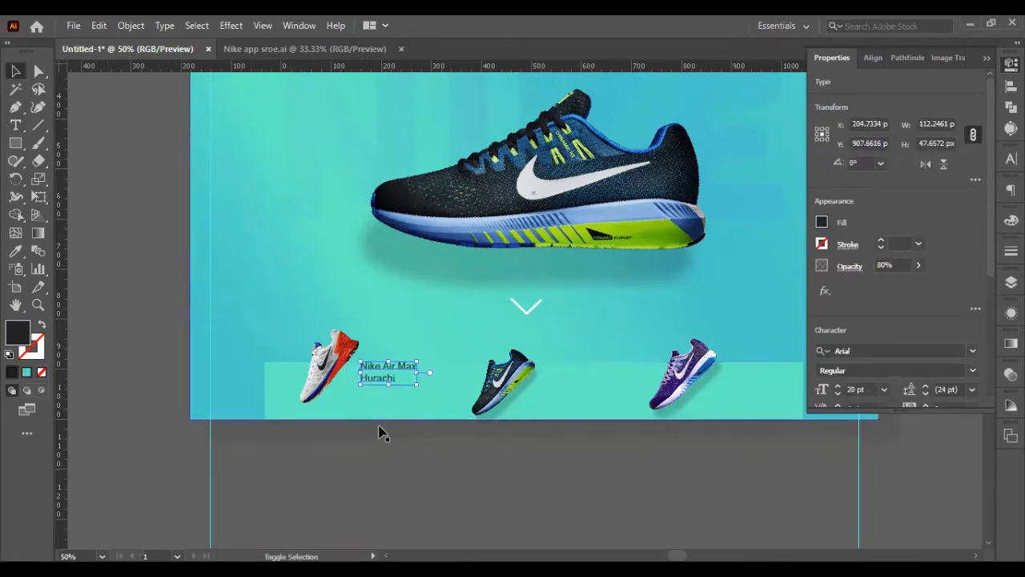
pyautogui.hotkey('shift', 'Right')
pyautogui.hotkey('shift', 'Down')
pyautogui.hotkey('shift', 'Down')
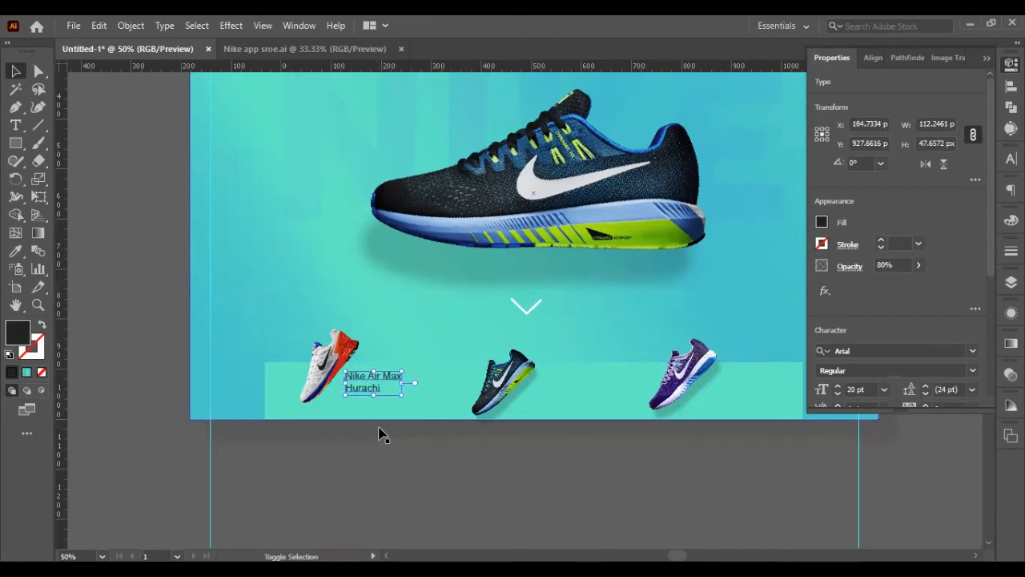
# Fine-tune the shoe name's position beside the white and red shoe, a few pixels further right and down.
pyautogui.click(380, 449)
pyautogui.click(364, 390)
pyautogui.hotkey('shift', 'Left')
pyautogui.hotkey('shift', 'Up')
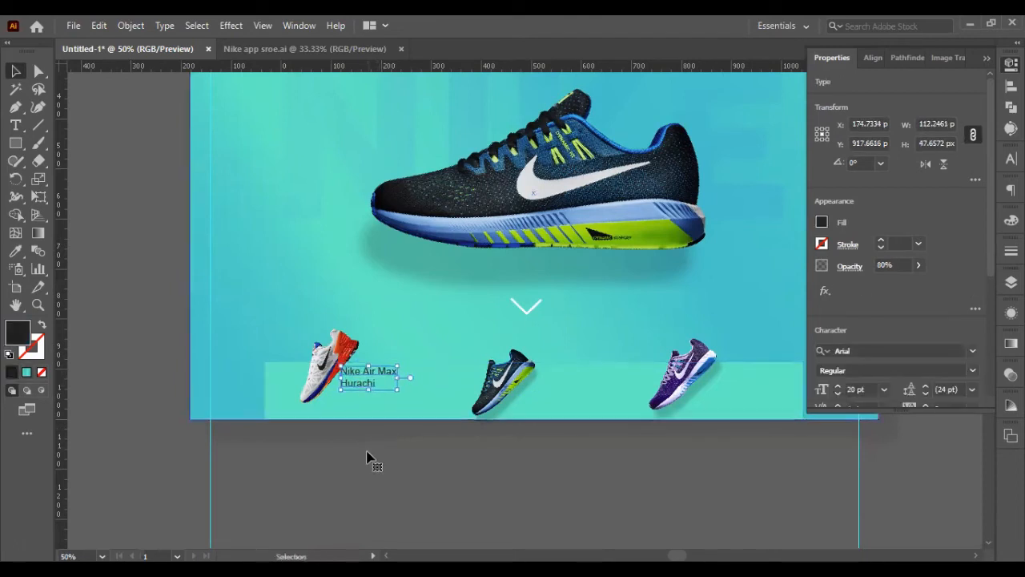
pyautogui.click(371, 457)
pyautogui.click(360, 377)
pyautogui.hotkey('shift', 'Down')
pyautogui.hotkey('shift', 'Right')
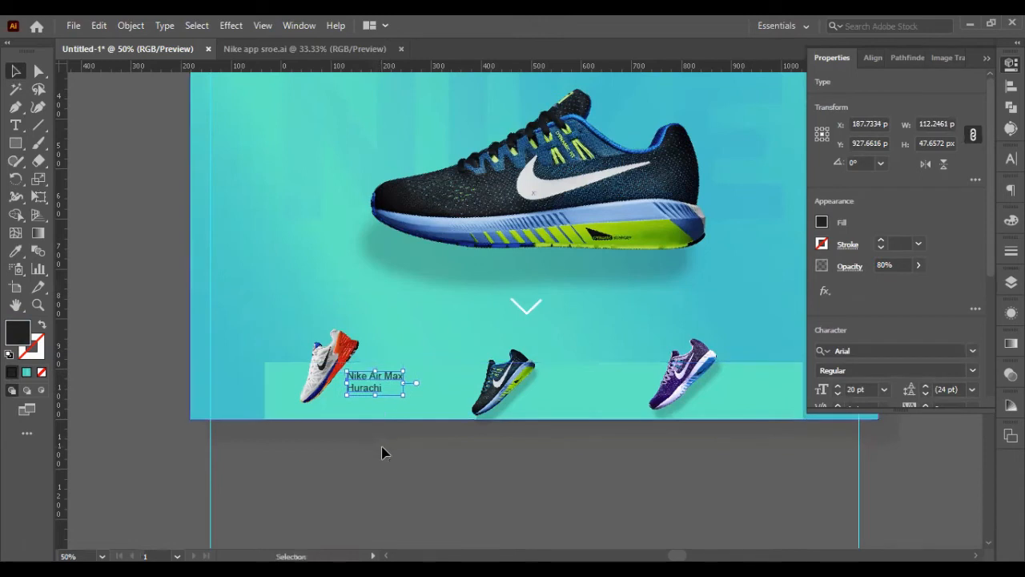
pyautogui.click(382, 451)
pyautogui.click(366, 390)
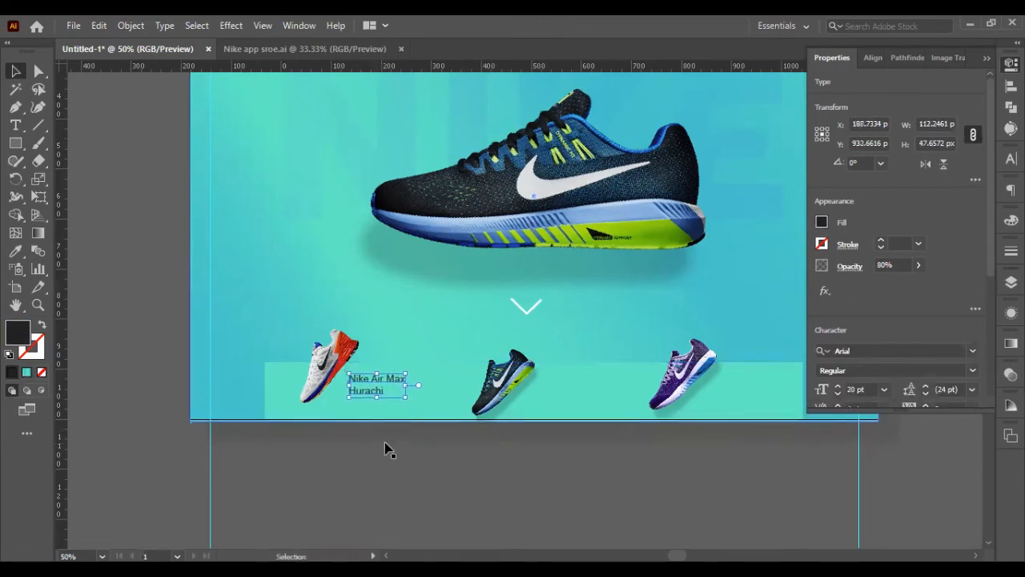
pyautogui.click(384, 447)
# Duplicate the shoe name directly below itself at a 25 pt font size and clear the copy's text.
pyautogui.click(377, 393)
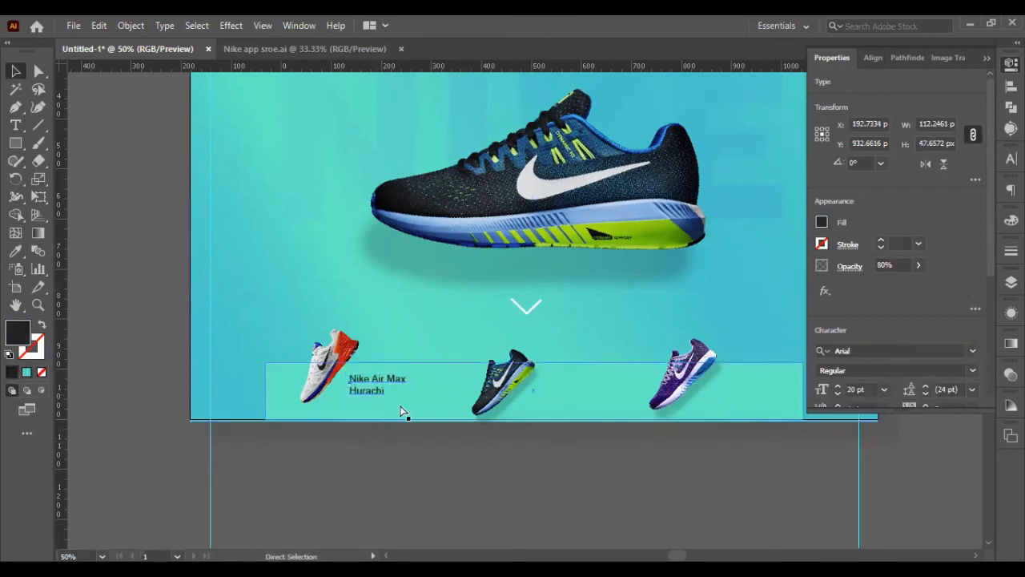
pyautogui.hotkey('shift', 'Down')
pyautogui.hotkey('shift', 'Down')
pyautogui.hotkey('shift', 'Down')
pyautogui.hotkey('shift', 'Down')
pyautogui.hotkey('shift', 'Down')
pyautogui.hotkey('shift', 'Down')
pyautogui.scroll(5, 854, 388)
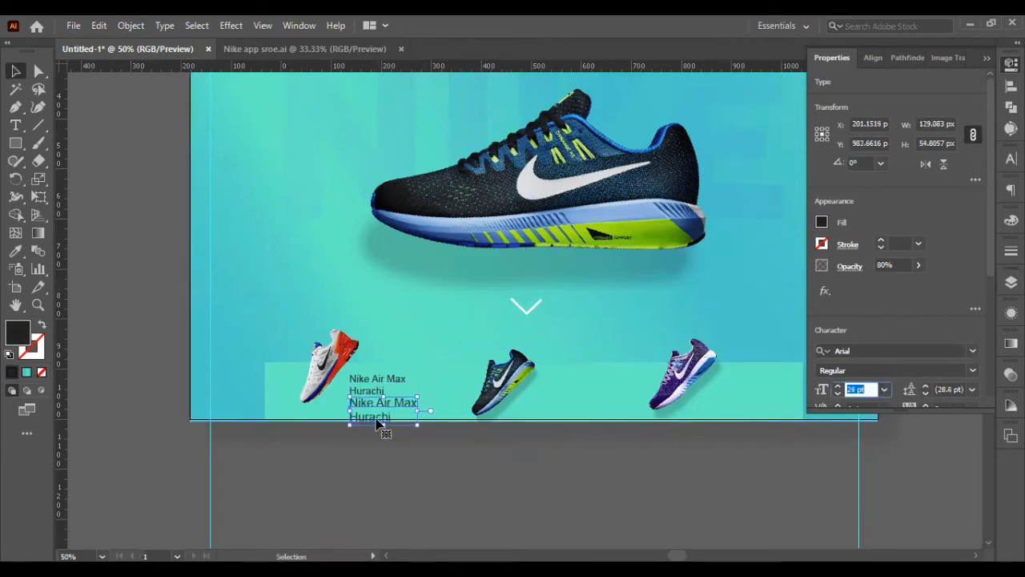
pyautogui.tripleClick(374, 408)
pyautogui.press('Delete')
pyautogui.press('Delete')
pyautogui.press('Delete')
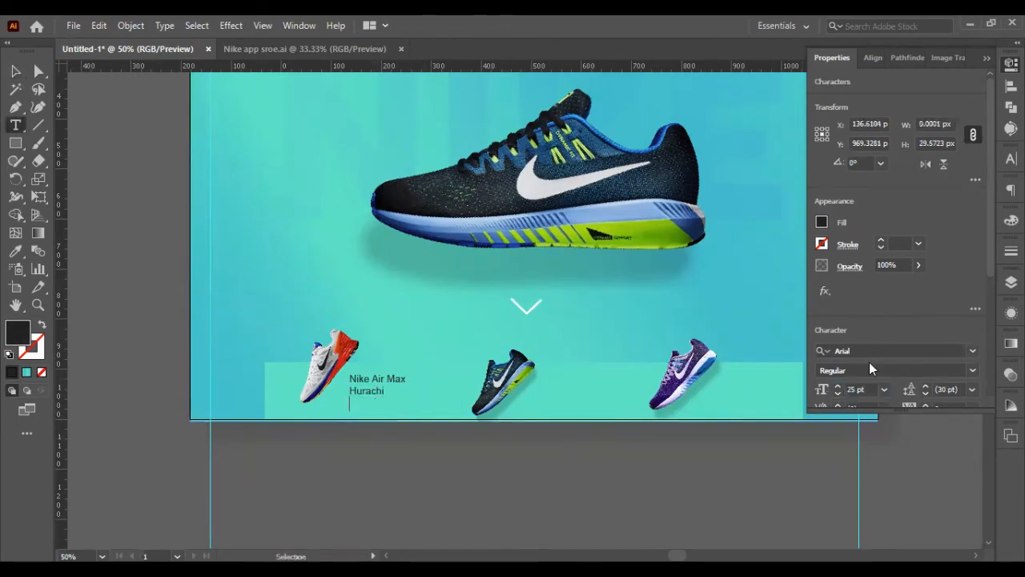
# Set the emptied text's font to Montserrat Regular and enter the price £299.
pyautogui.click(864, 351)
pyautogui.write('mo')
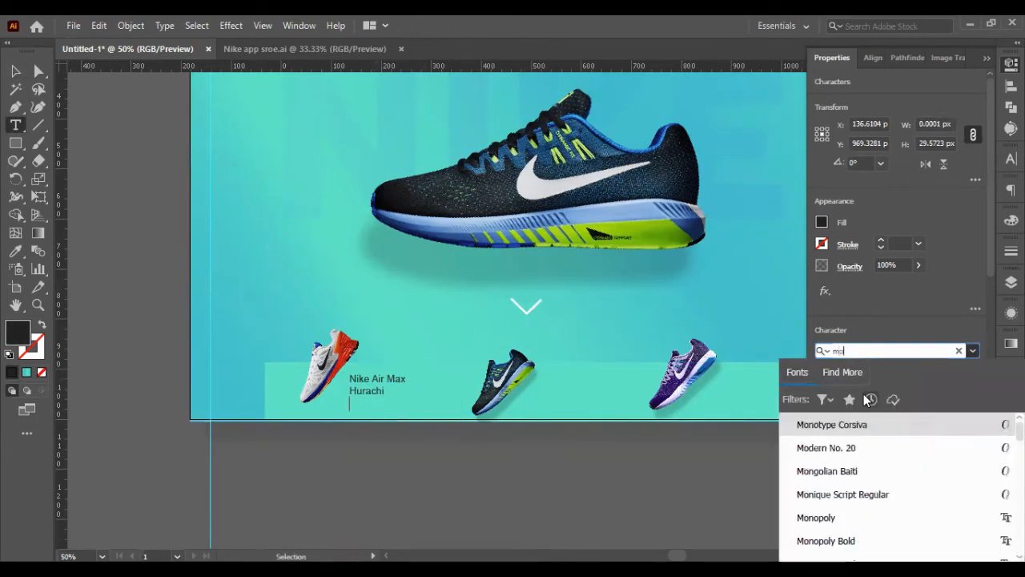
pyautogui.write('nt')
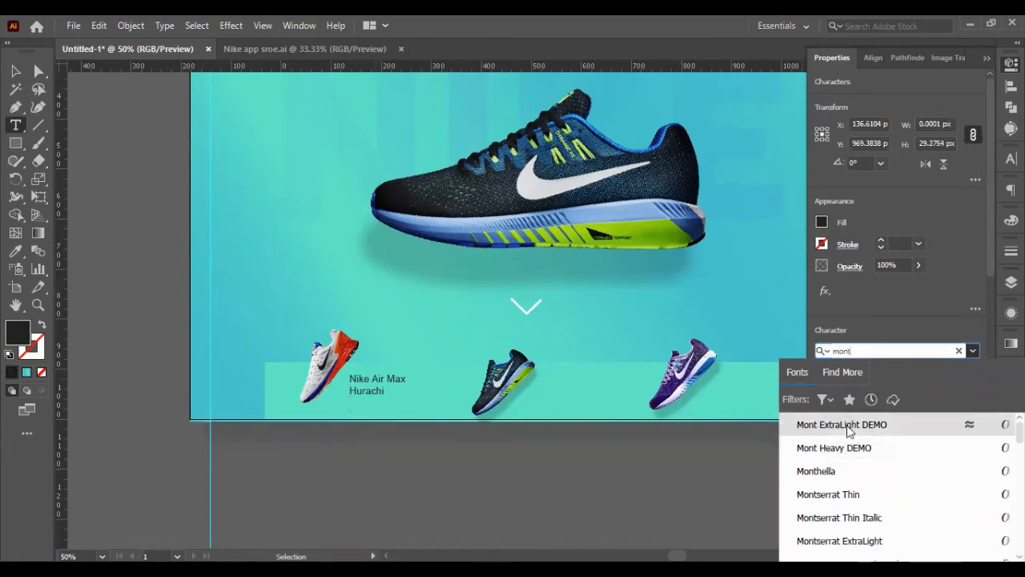
pyautogui.scroll(-3, 849, 513)
pyautogui.scroll(-2, 853, 535)
pyautogui.click(854, 494)
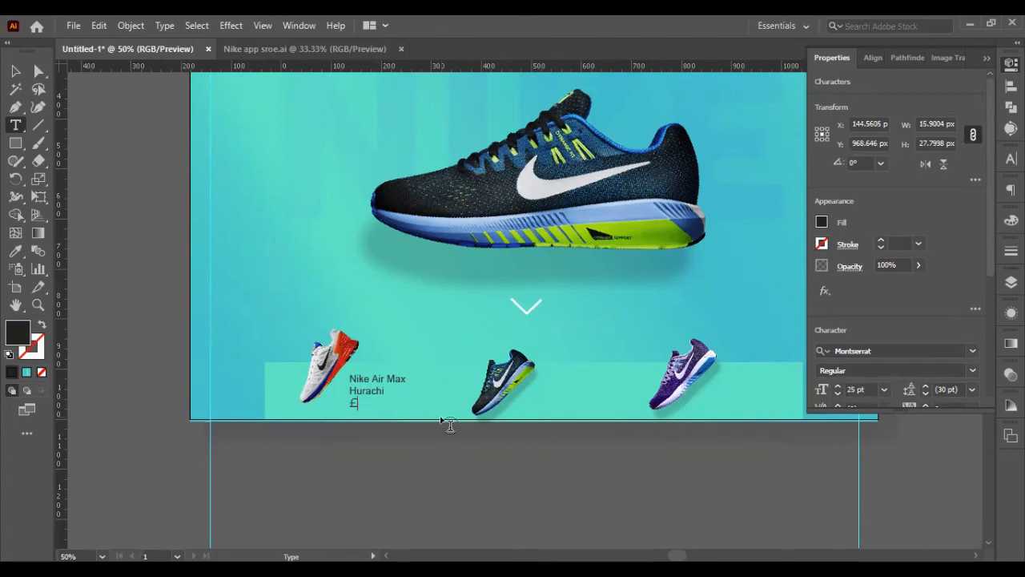
pyautogui.press('Escape')
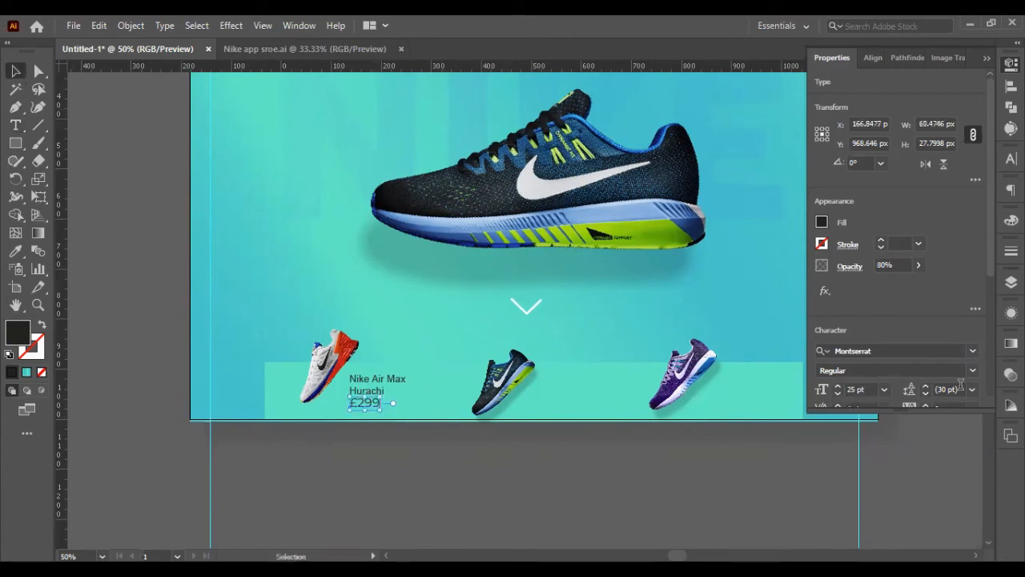
# Make the £299 price SemiBold and set its fill colour to 000000.
pyautogui.click(971, 371)
pyautogui.click(884, 237)
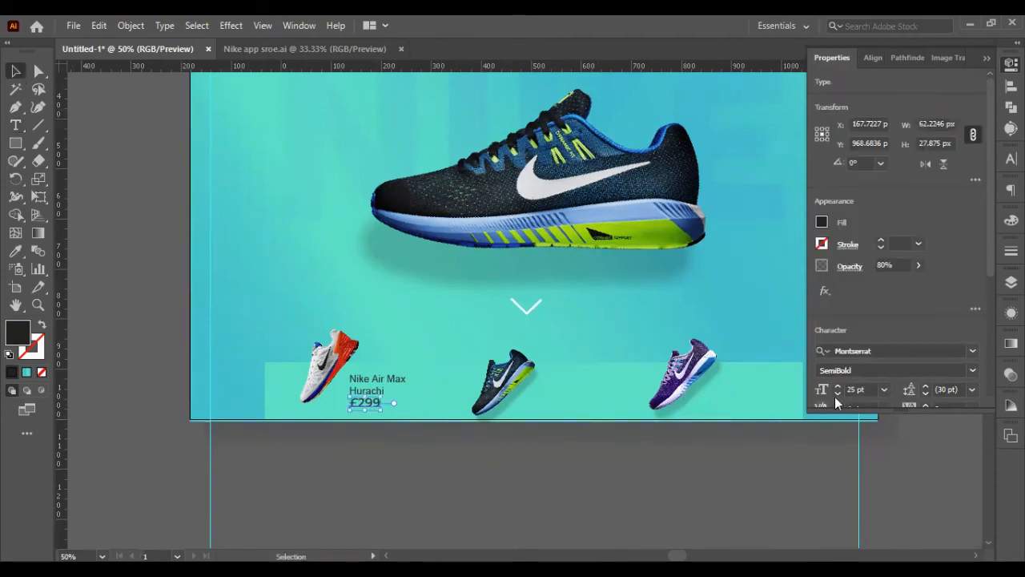
pyautogui.doubleClick(24, 333)
pyautogui.write('000000')
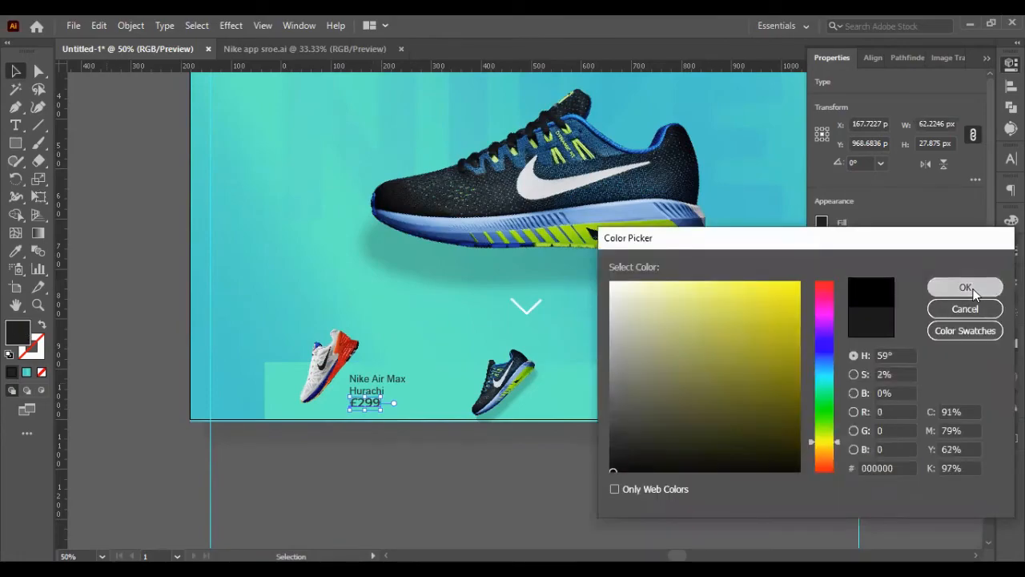
pyautogui.click(964, 286)
pyautogui.click(350, 455)
# Reposition the £299 price slightly left and down, leaving a small gap beneath the shoe name.
pyautogui.moveTo(362, 408); pyautogui.dragTo(361, 401)
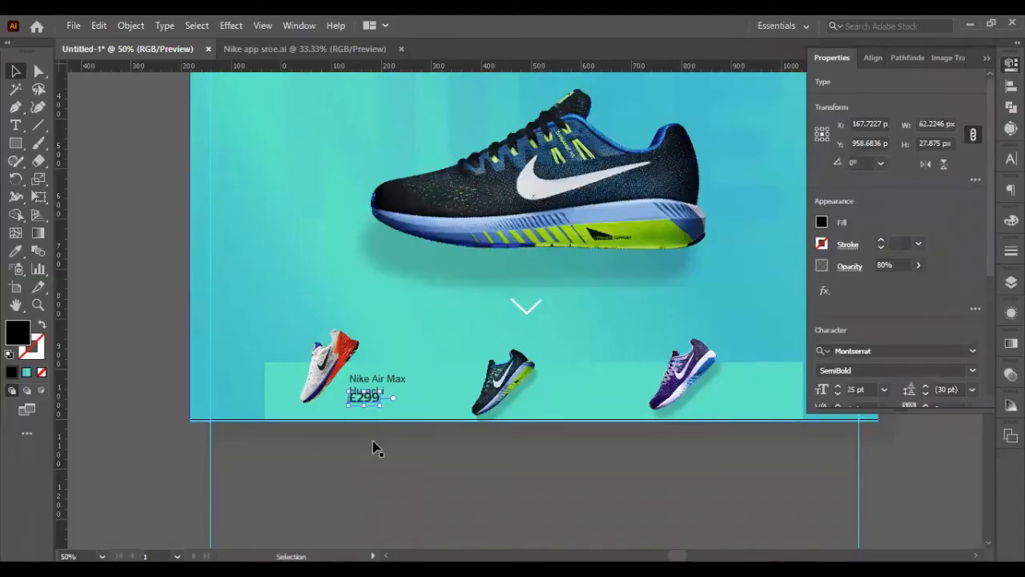
pyautogui.click(374, 437)
pyautogui.click(360, 400)
pyautogui.press('Down')
pyautogui.press('Down')
pyautogui.hotkey('shift', 'Down')
pyautogui.hotkey('shift', 'Down')
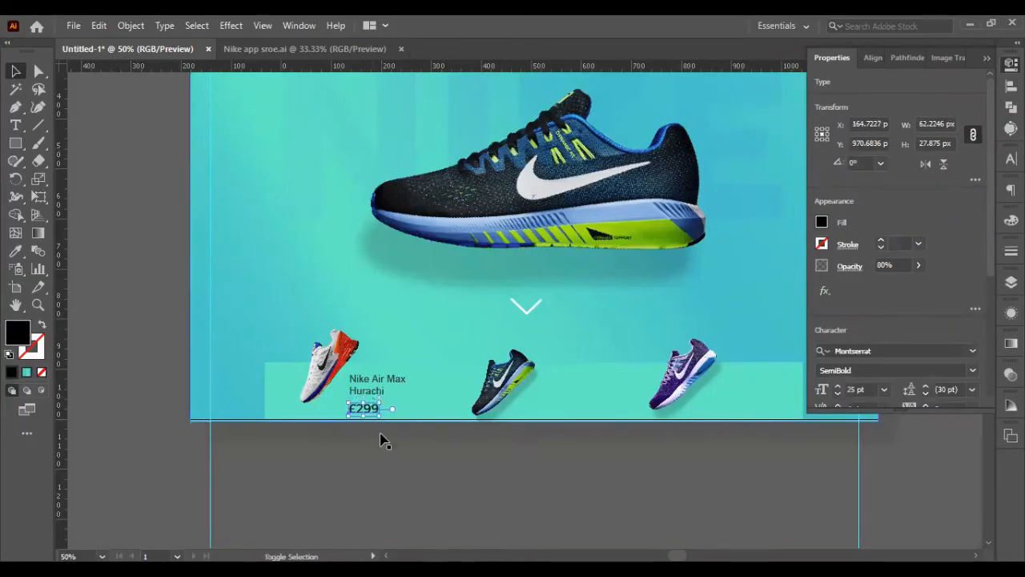
pyautogui.click(370, 419)
# Try shifting the shoe name and price up together by 10 px.
pyautogui.click(365, 410)
pyautogui.keyDown('shift'); pyautogui.click(374, 389); pyautogui.keyUp('shift')
pyautogui.hotkey('shift', 'Up')
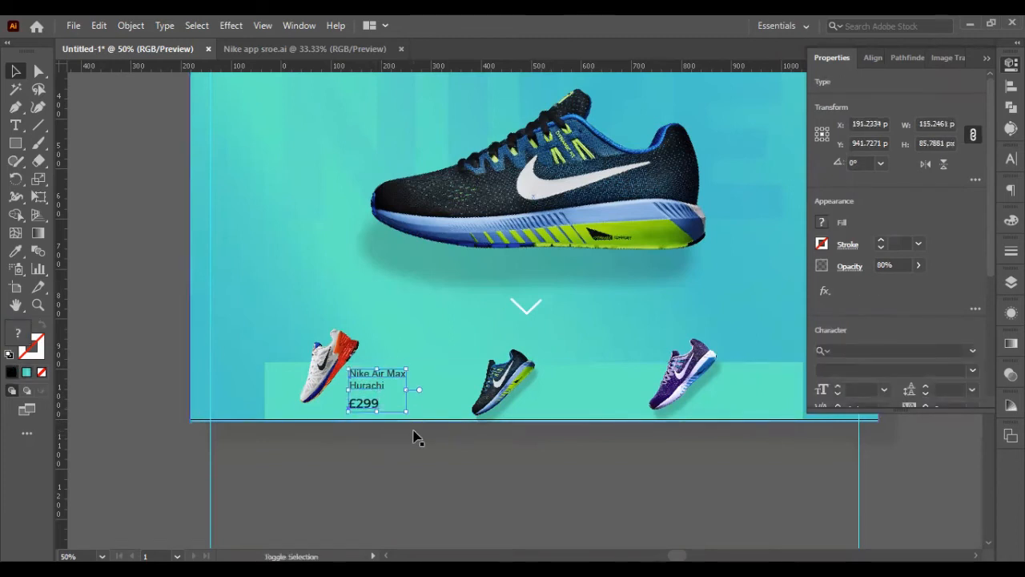
pyautogui.hotkey('shift', 'Down')
# Extend the teal rectangle's upper edge upward to a height of about 139 px.
pyautogui.click(413, 420)
pyautogui.click(407, 391)
pyautogui.moveTo(534, 420); pyautogui.dragTo(536, 422)
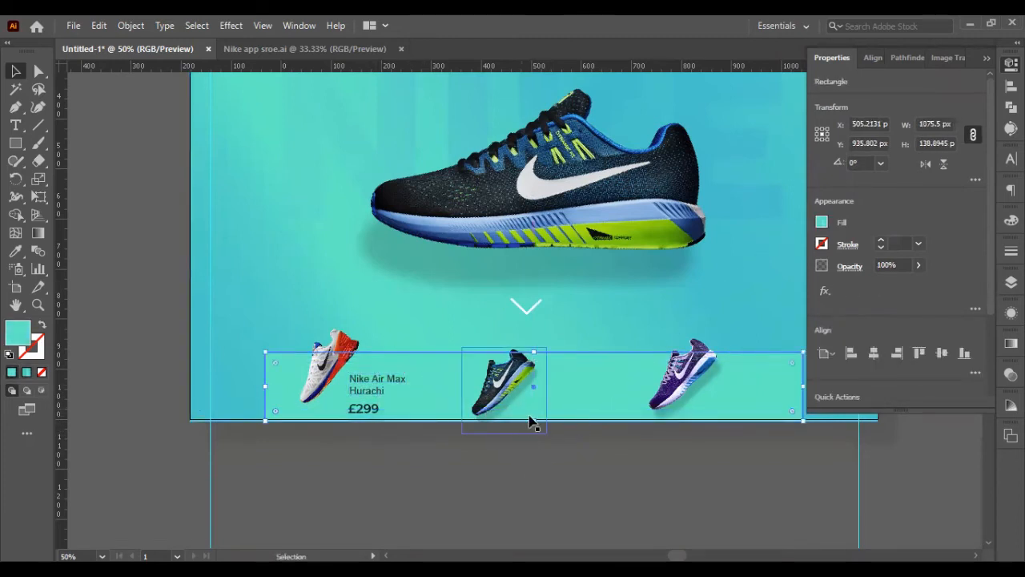
# Move the shoe name and the £299 price up together by 10 px.
pyautogui.click(363, 392)
pyautogui.click(365, 390)
pyautogui.keyDown('shift'); pyautogui.click(365, 407); pyautogui.keyUp('shift')
pyautogui.hotkey('shift', 'Up')
pyautogui.click(375, 433)
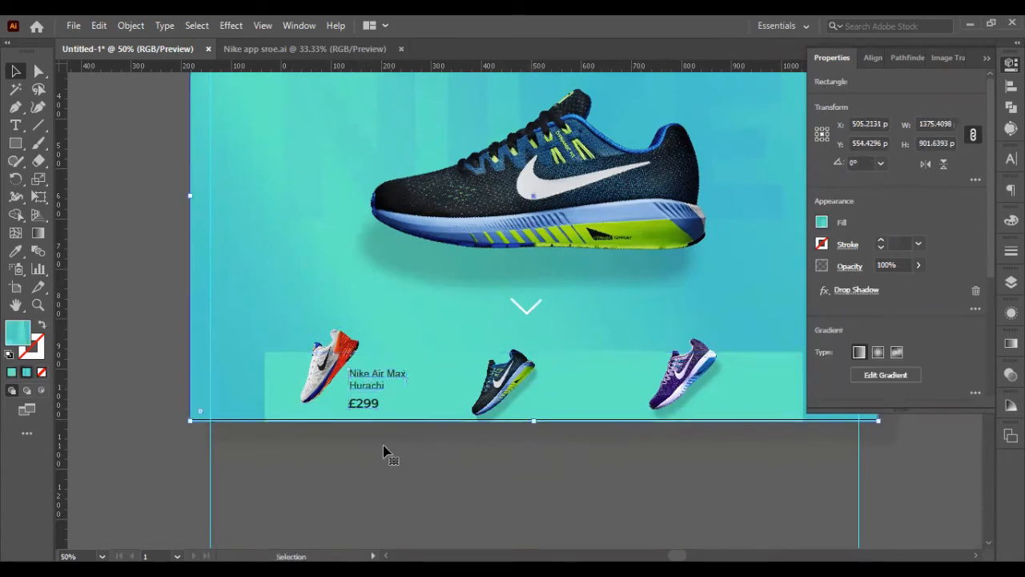
# Move the white and red shoe left by about 20 px, away from its name and price.
pyautogui.click(334, 379)
pyautogui.hotkey('shift', 'Left')
pyautogui.hotkey('shift', 'Left')
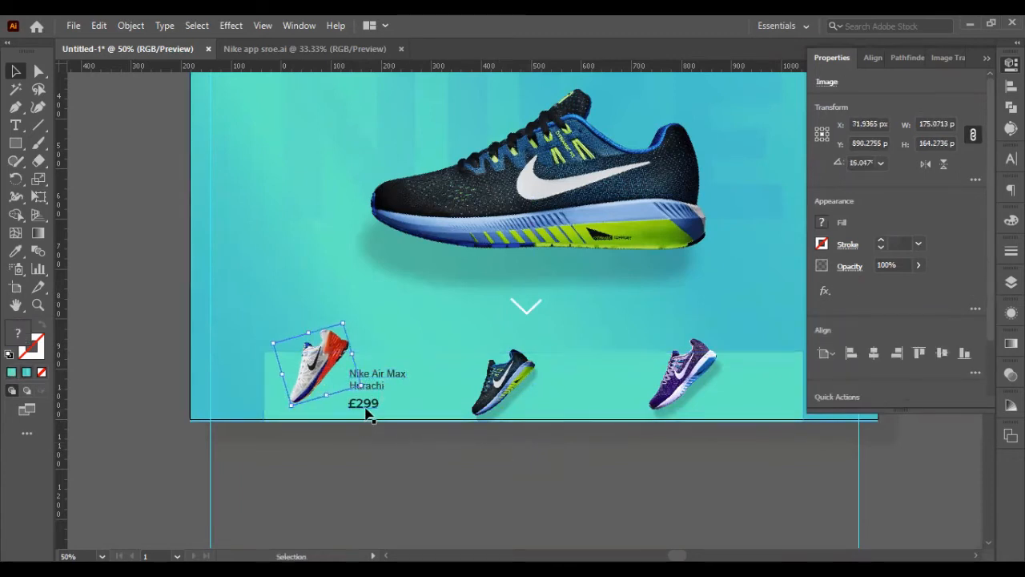
# Shift the white and red shoe, its name and its price together slightly left within the teal rectangle.
pyautogui.click(366, 409)
pyautogui.keyDown('shift'); pyautogui.click(319, 381); pyautogui.keyUp('shift')
pyautogui.keyDown('shift'); pyautogui.click(375, 381); pyautogui.keyUp('shift')
pyautogui.hotkey('shift', 'Left')
pyautogui.hotkey('shift', 'Left')
pyautogui.hotkey('shift', 'Left')
pyautogui.hotkey('shift', 'Left')
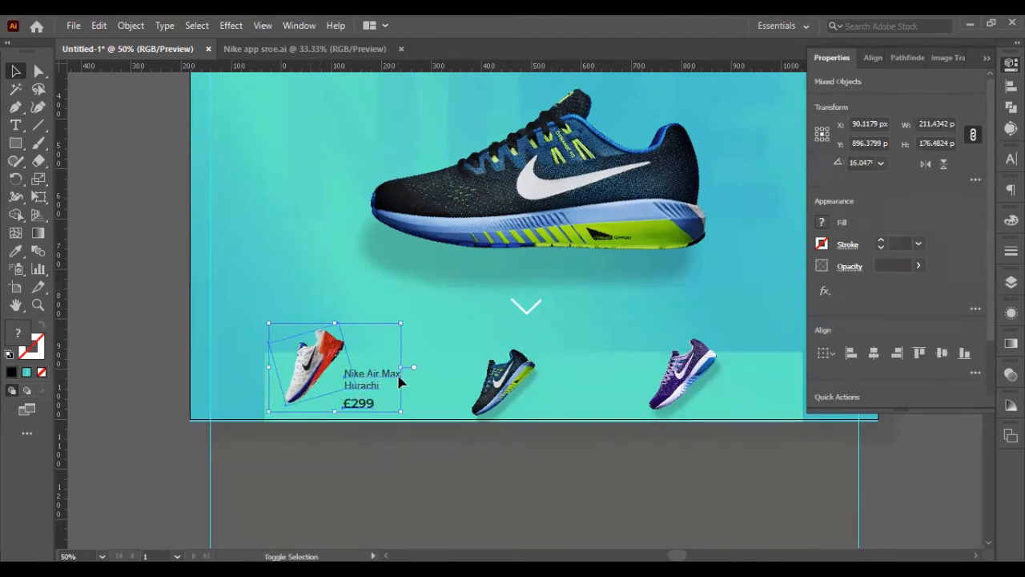
pyautogui.hotkey('shift', 'Right')
pyautogui.hotkey('shift', 'Right')
pyautogui.hotkey('shift', 'Right')
pyautogui.hotkey('shift', 'Right')
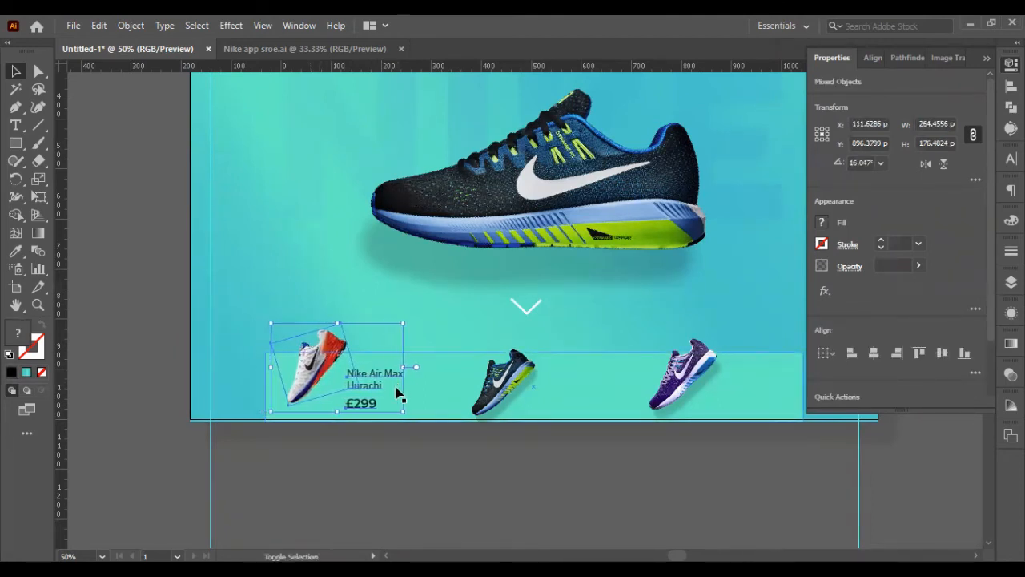
# Move the first shoe's name and £299 price together to the right, farther from the white and red shoe.
pyautogui.click(372, 433)
pyautogui.click(368, 406)
pyautogui.keyDown('shift'); pyautogui.click(362, 389); pyautogui.keyUp('shift')
pyautogui.hotkey('shift', 'Left')
pyautogui.hotkey('shift', 'Left')
pyautogui.hotkey('shift', 'Left')
pyautogui.hotkey('shift', 'Left')
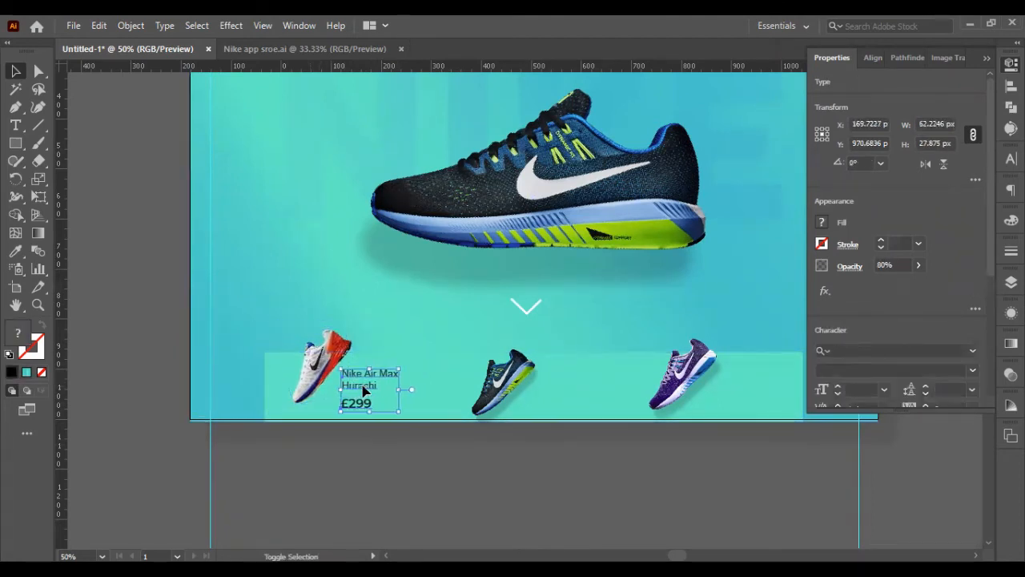
pyautogui.hotkey('shift', 'Right')
pyautogui.hotkey('shift', 'Right')
pyautogui.hotkey('shift', 'Right')
pyautogui.hotkey('shift', 'Right')
pyautogui.hotkey('shift', 'Right')
pyautogui.click(369, 432)
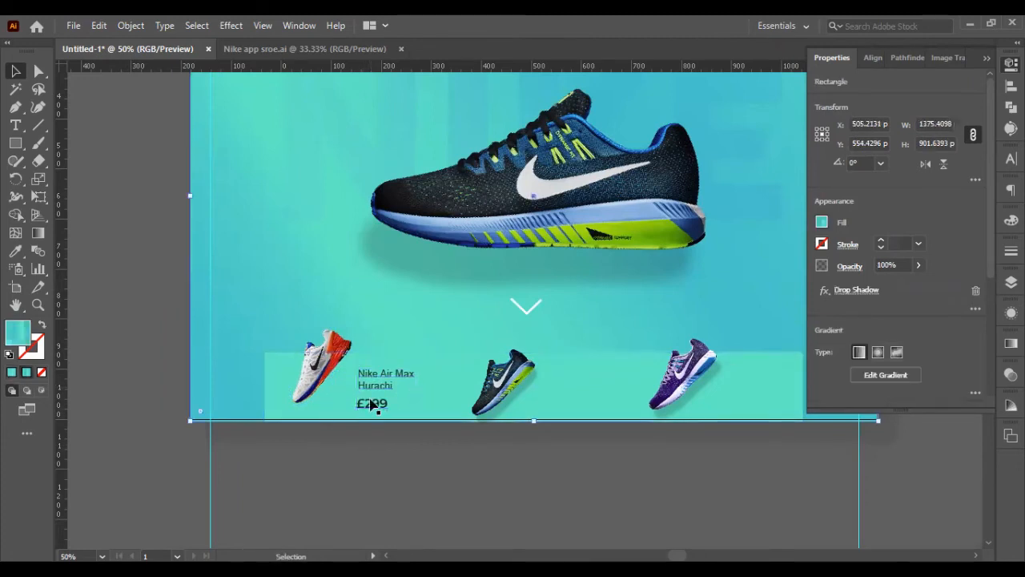
# Set the £299 price's font size to 30 pt, leaving the shoe name's size as it is.
pyautogui.click(371, 398)
pyautogui.keyDown('shift'); pyautogui.click(370, 387); pyautogui.keyUp('shift')
pyautogui.doubleClick(379, 381)
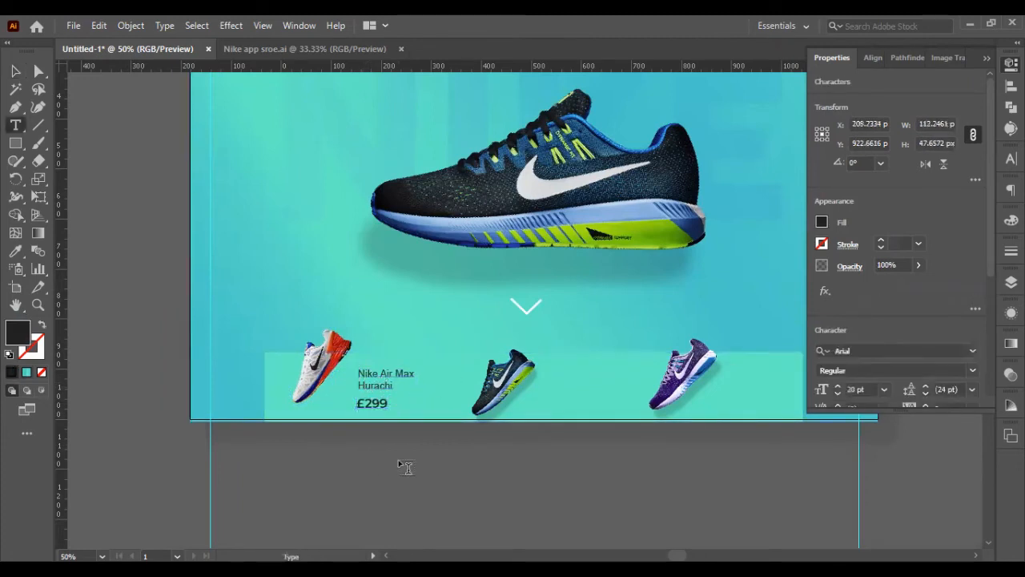
pyautogui.click(405, 467)
pyautogui.click(12, 72)
pyautogui.click(350, 424)
pyautogui.click(366, 408)
pyautogui.click(375, 404)
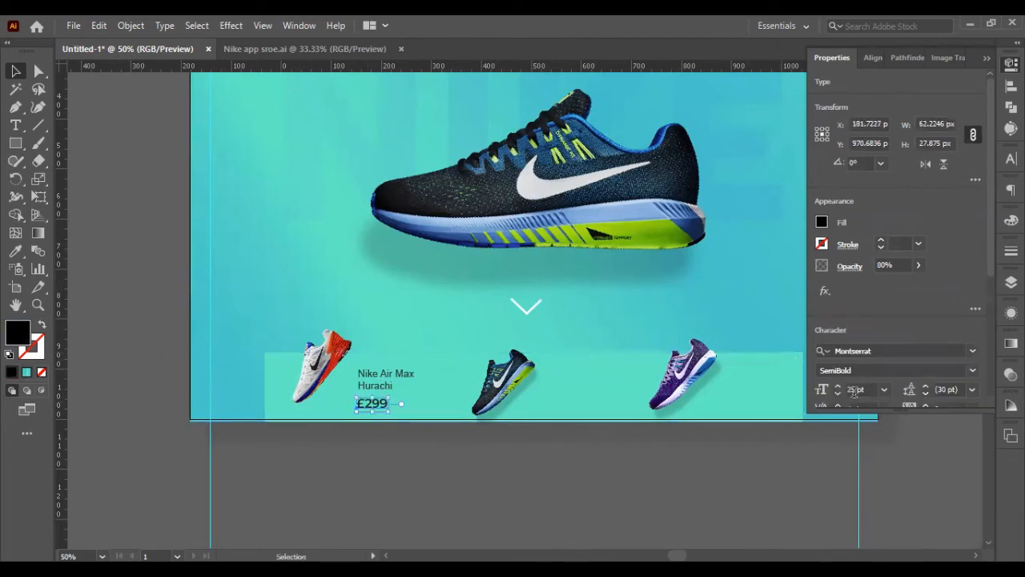
pyautogui.click(444, 467)
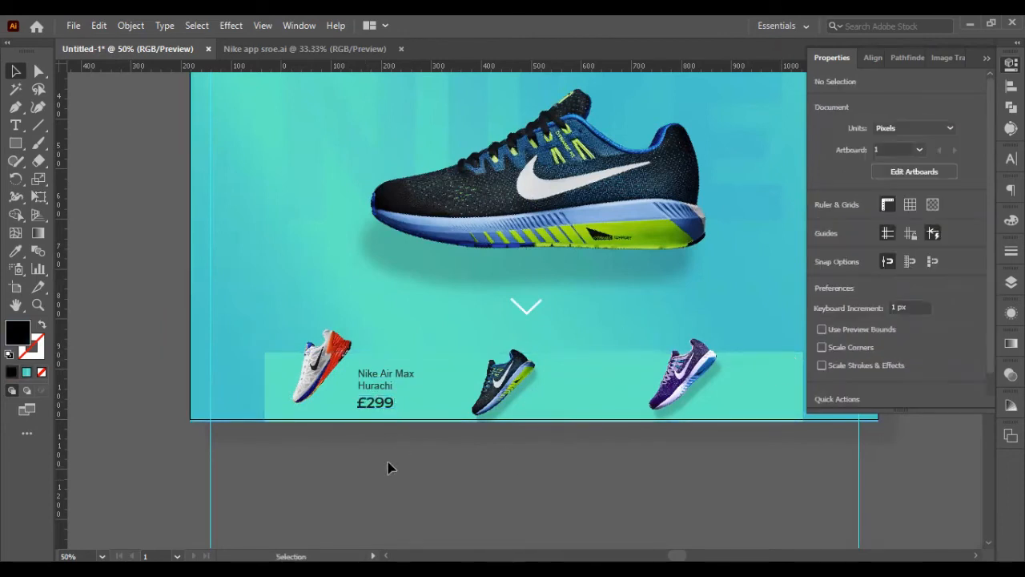
# Recolour the £299 price with a blue sampled from the large featured shoe.
pyautogui.click(380, 406)
pyautogui.press('i')
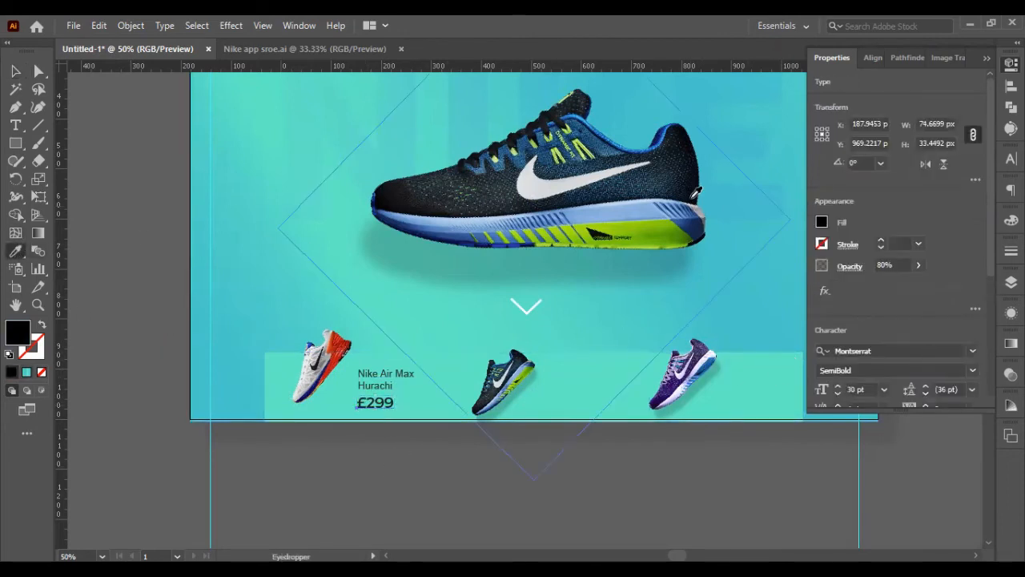
pyautogui.click(597, 234)
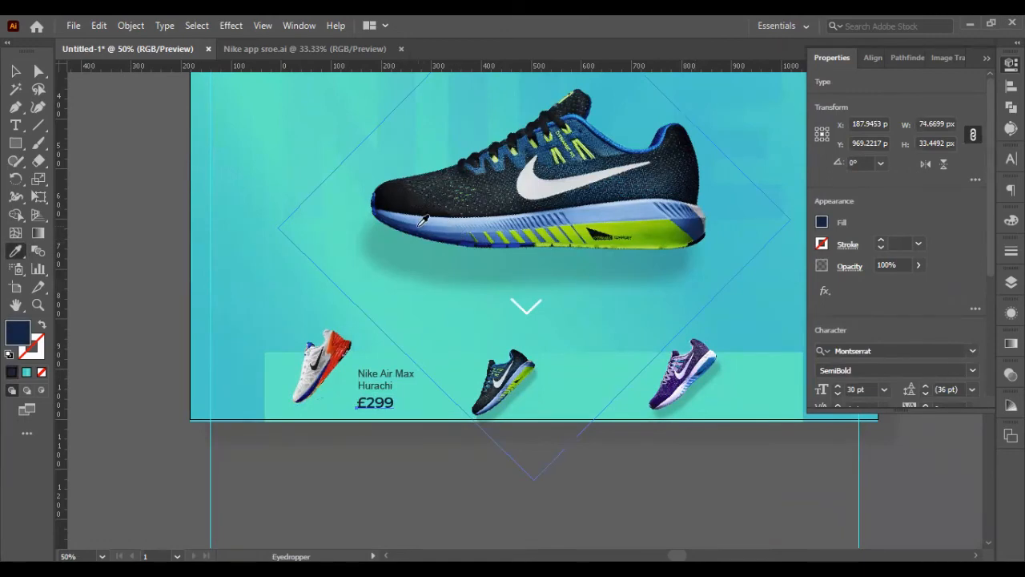
pyautogui.press('v')
pyautogui.click(414, 425)
# Recolour the Nike Air Max Hurachi name with a medium blue sampled from the featured shoe's sole.
pyautogui.click(386, 379)
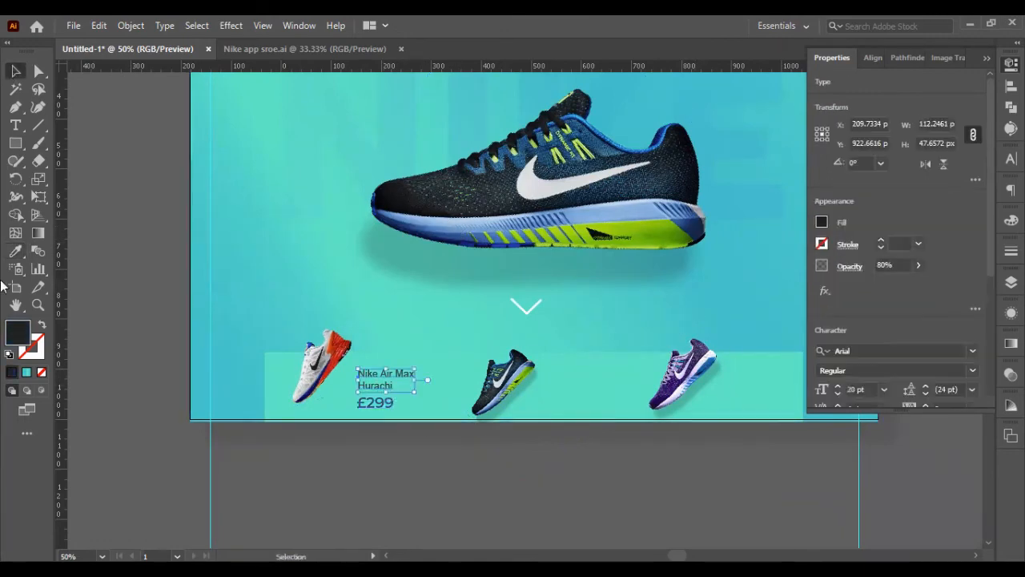
pyautogui.click(15, 251)
pyautogui.click(231, 199)
pyautogui.click(316, 180)
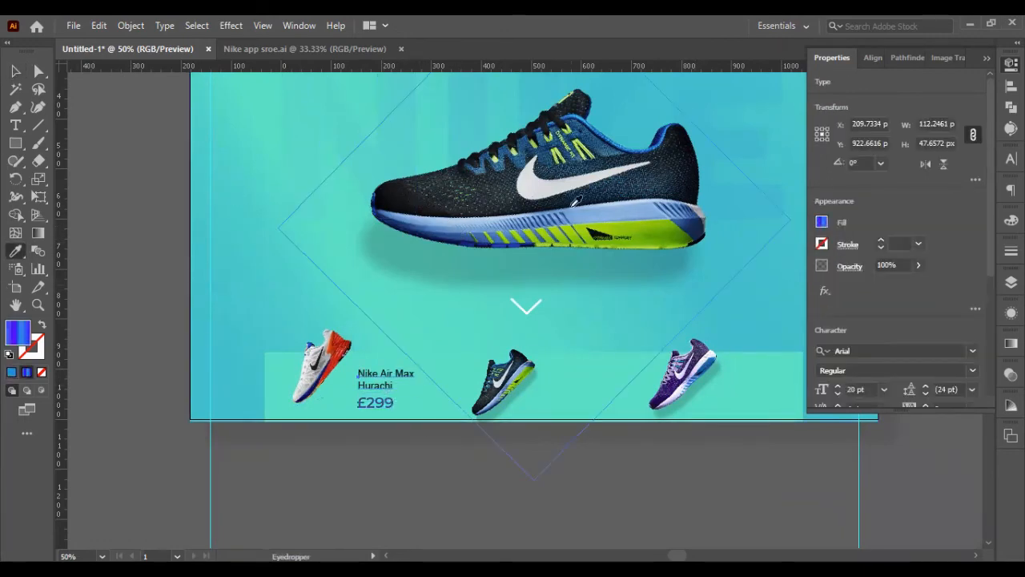
pyautogui.click(568, 182)
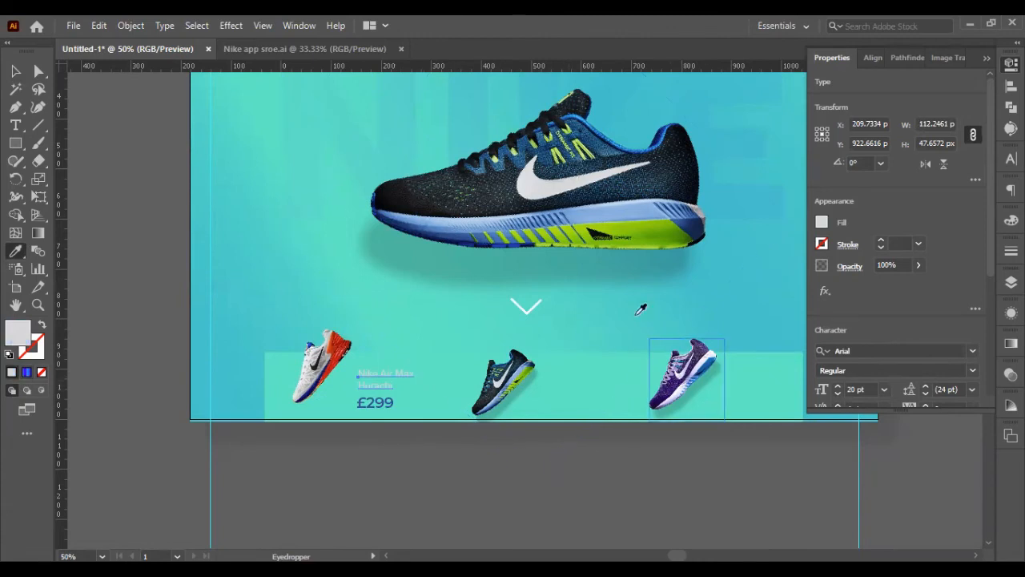
pyautogui.click(638, 203)
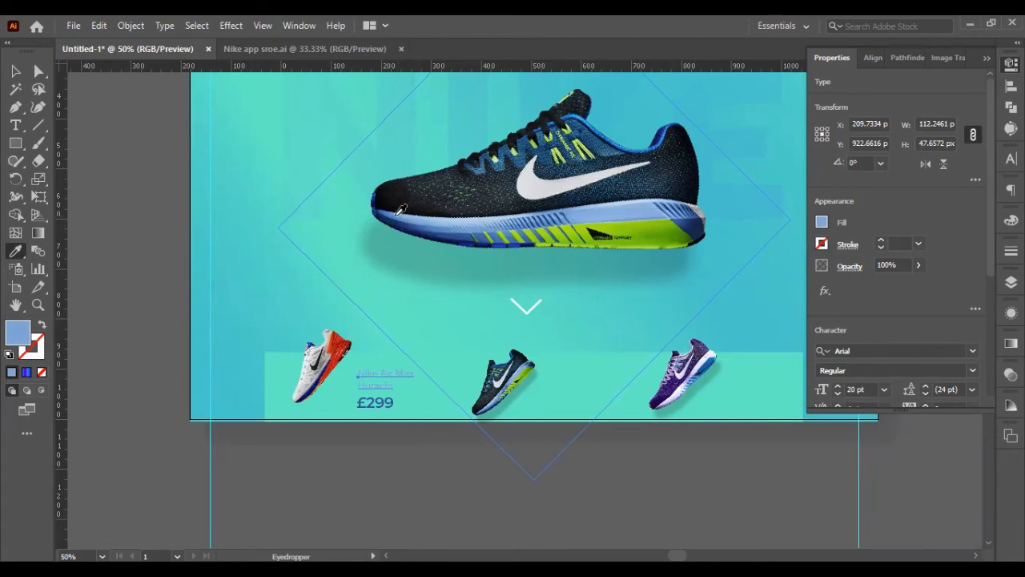
pyautogui.click(400, 209)
pyautogui.press('v')
pyautogui.click(382, 479)
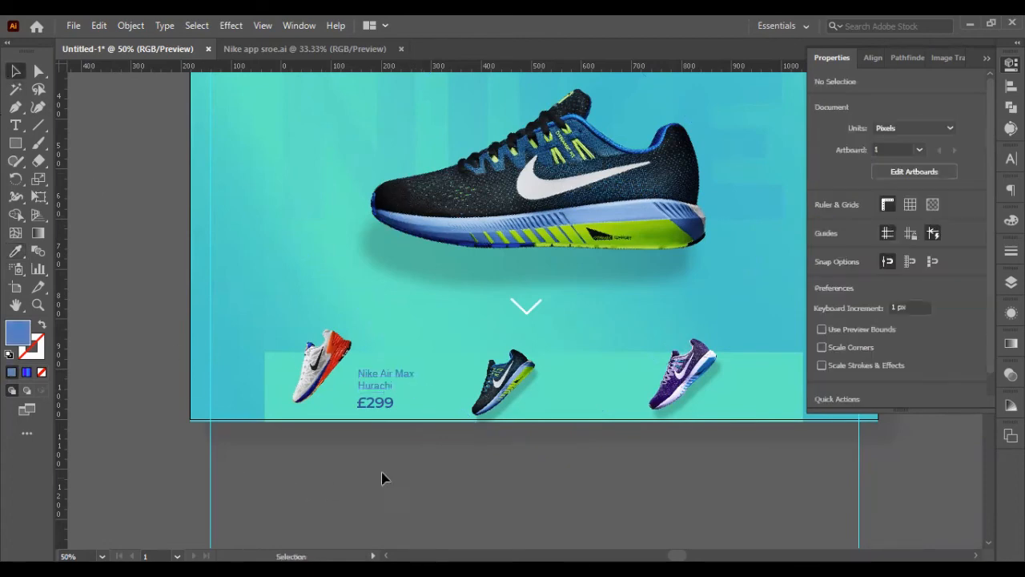
# Darken the £299 price's fill to the deep blue #1e4672.
pyautogui.click(390, 404)
pyautogui.moveTo(741, 370); pyautogui.dragTo(750, 387)
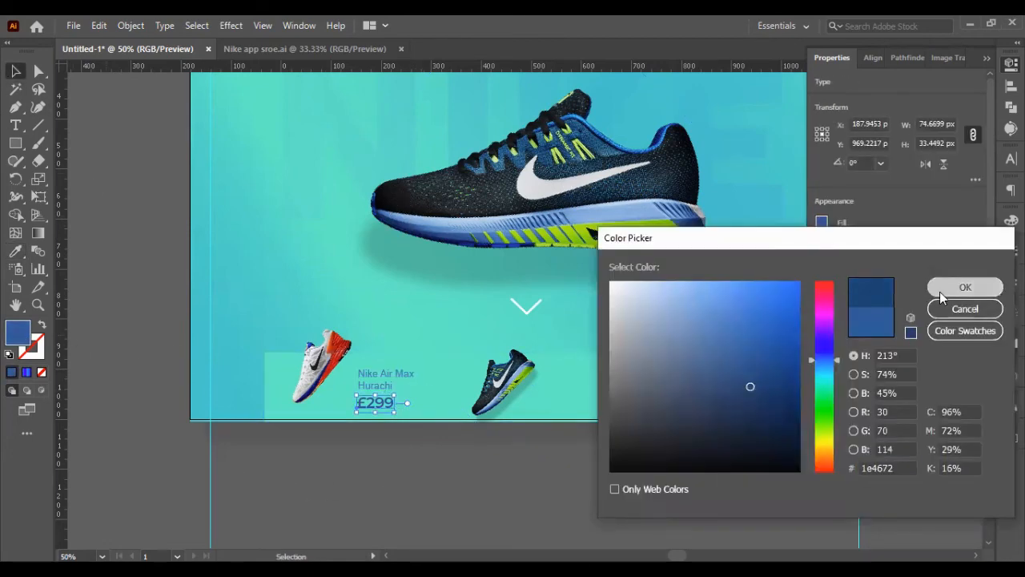
pyautogui.click(940, 292)
pyautogui.click(503, 391)
pyautogui.moveTo(410, 447); pyautogui.dragTo(348, 377)
pyautogui.click(341, 373)
pyautogui.click(366, 467)
pyautogui.hotkey('ctrl', 'z')
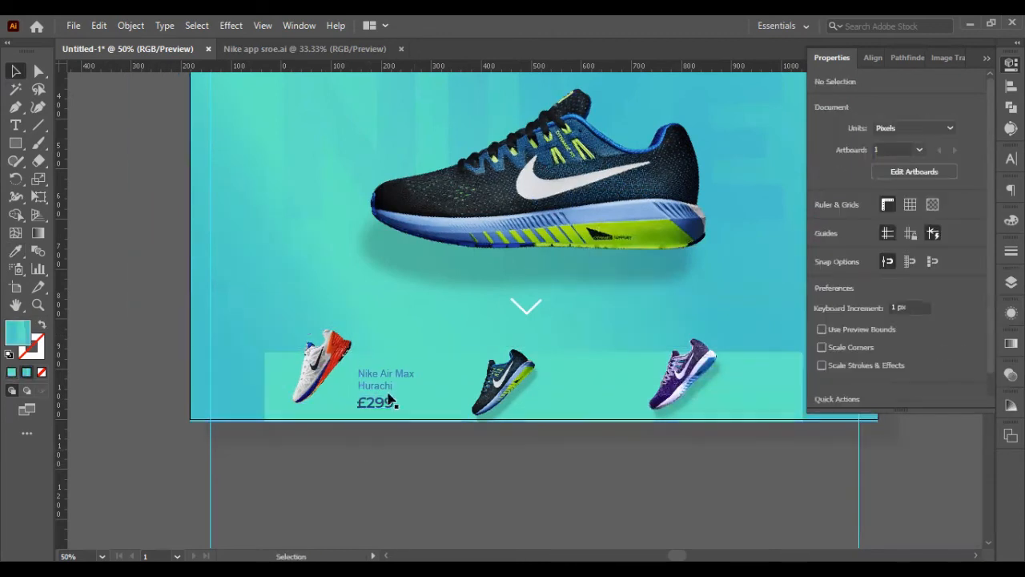
# Duplicate the first shoe's name and price in place and move the copy right to the black and green shoe.
pyautogui.click(385, 401)
pyautogui.keyDown('shift'); pyautogui.click(385, 383); pyautogui.keyUp('shift')
pyautogui.hotkey('ctrl', 'c')
pyautogui.hotkey('ctrl', 'f')
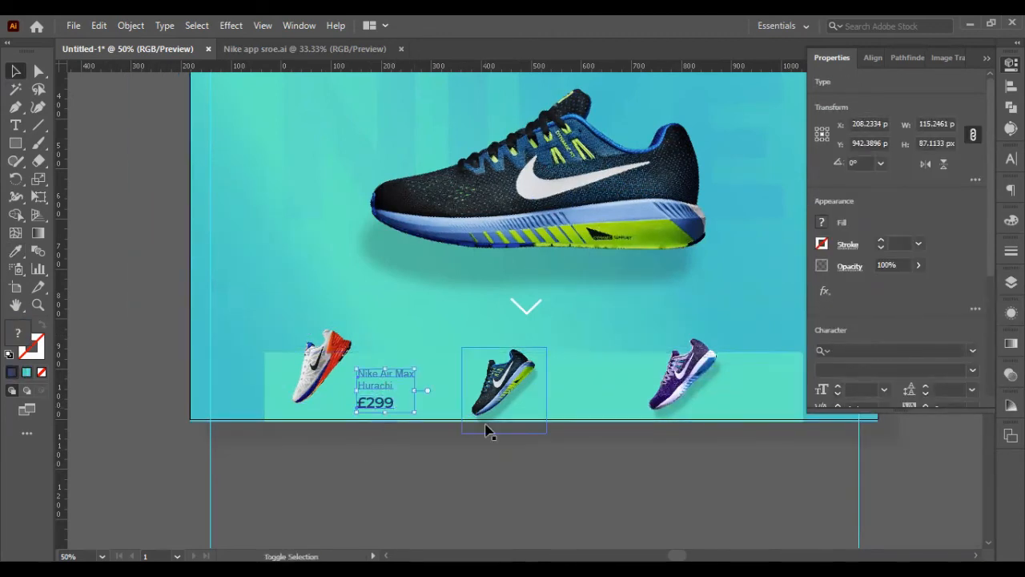
pyautogui.hotkey('shift', 'Right')
pyautogui.hotkey('shift', 'Right')
pyautogui.hotkey('shift', 'Right')
pyautogui.hotkey('shift', 'Right')
pyautogui.hotkey('shift', 'Right')
pyautogui.hotkey('shift', 'Right')
pyautogui.hotkey('shift', 'Right')
pyautogui.hotkey('shift', 'Right')
pyautogui.hotkey('shift', 'Right')
pyautogui.hotkey('shift', 'Right')
pyautogui.hotkey('shift', 'Right')
pyautogui.hotkey('shift', 'Right')
pyautogui.hotkey('shift', 'Right')
pyautogui.hotkey('shift', 'Right')
pyautogui.hotkey('shift', 'Right')
pyautogui.hotkey('shift', 'Right')
pyautogui.hotkey('shift', 'Right')
pyautogui.hotkey('shift', 'Right')
pyautogui.hotkey('shift', 'Right')
pyautogui.hotkey('shift', 'Right')
pyautogui.hotkey('shift', 'Right')
pyautogui.hotkey('shift', 'Right')
pyautogui.hotkey('shift', 'Right')
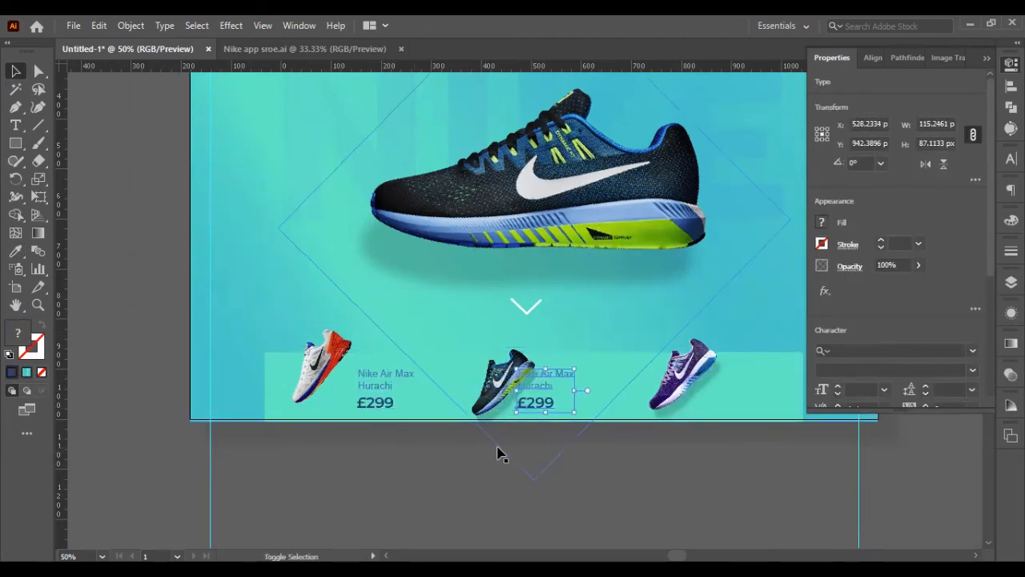
# Add a horizontal guide at the white and red shoe's base and raise the black and green shoe to it.
pyautogui.click(481, 402)
pyautogui.press('Down')
pyautogui.press('Down')
pyautogui.press('Down')
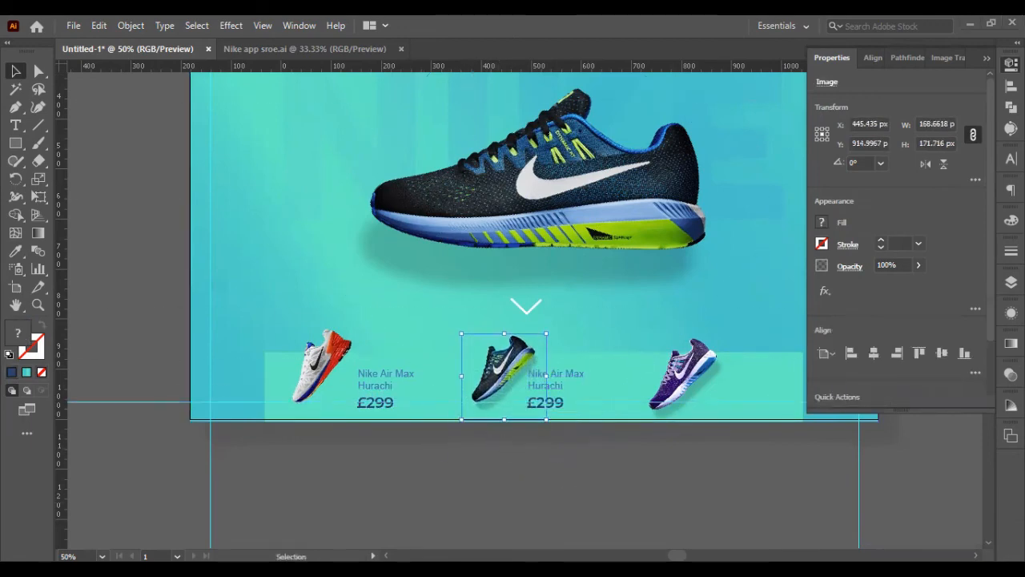
# Raise the purple shoe so its base rests on the horizontal guide.
pyautogui.click(684, 388)
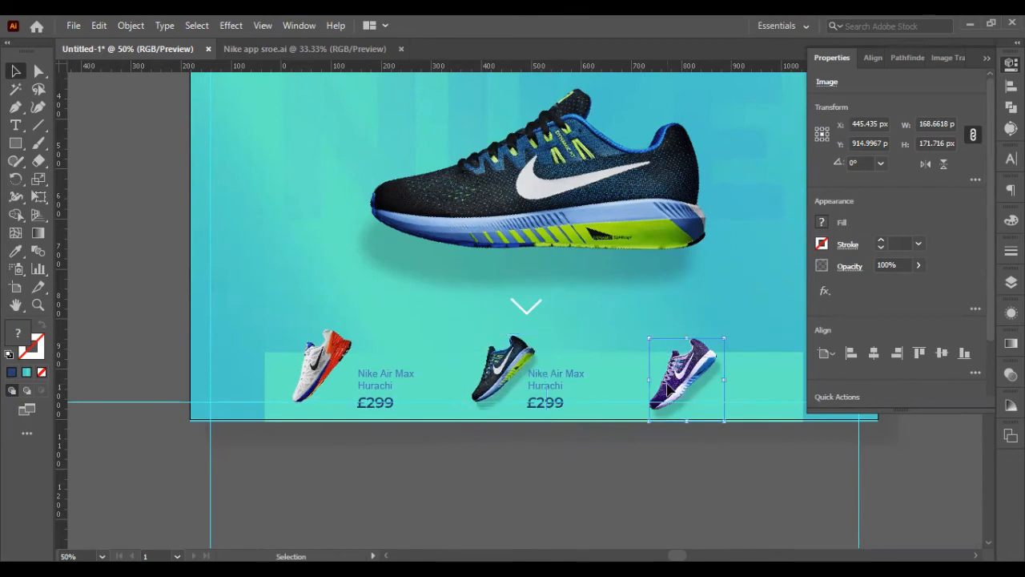
pyautogui.hotkey('shift', 'Up')
pyautogui.press('Up')
pyautogui.press('Up')
pyautogui.press('Up')
pyautogui.press('Up')
pyautogui.press('Up')
pyautogui.press('Up')
pyautogui.click(732, 457)
# Move the middle name and price right, clear of the black and green shoe.
pyautogui.click(549, 390)
pyautogui.hotkey('shift', 'Right')
pyautogui.hotkey('shift', 'Right')
pyautogui.hotkey('shift', 'Right')
pyautogui.hotkey('shift', 'Right')
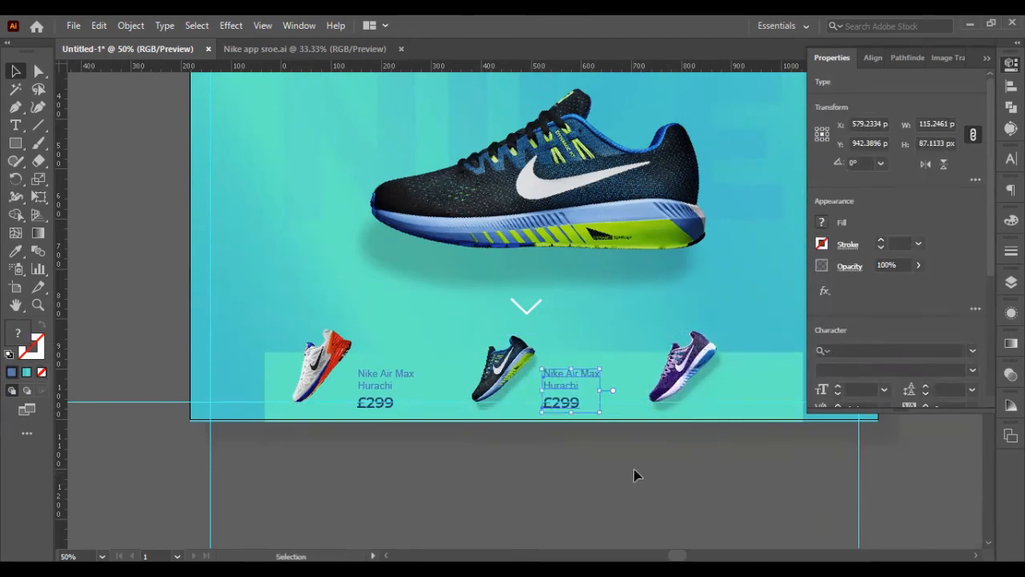
# Duplicate the middle name and price and move the copy right until it sits beside the purple shoe.
pyautogui.hotkey('shift', 'Right')
pyautogui.hotkey('shift', 'Right')
pyautogui.hotkey('shift', 'Right')
pyautogui.hotkey('shift', 'Right')
pyautogui.hotkey('shift', 'Right')
pyautogui.hotkey('shift', 'Right')
pyautogui.hotkey('shift', 'Right')
pyautogui.hotkey('shift', 'Right')
pyautogui.hotkey('shift', 'Right')
pyautogui.hotkey('shift', 'Right')
pyautogui.hotkey('shift', 'Right')
pyautogui.hotkey('shift', 'Right')
pyautogui.hotkey('shift', 'Right')
pyautogui.hotkey('shift', 'Right')
pyautogui.hotkey('shift', 'Right')
pyautogui.hotkey('shift', 'Right')
pyautogui.hotkey('shift', 'Right')
pyautogui.hotkey('shift', 'Right')
pyautogui.hotkey('shift', 'Right')
pyautogui.hotkey('shift', 'Right')
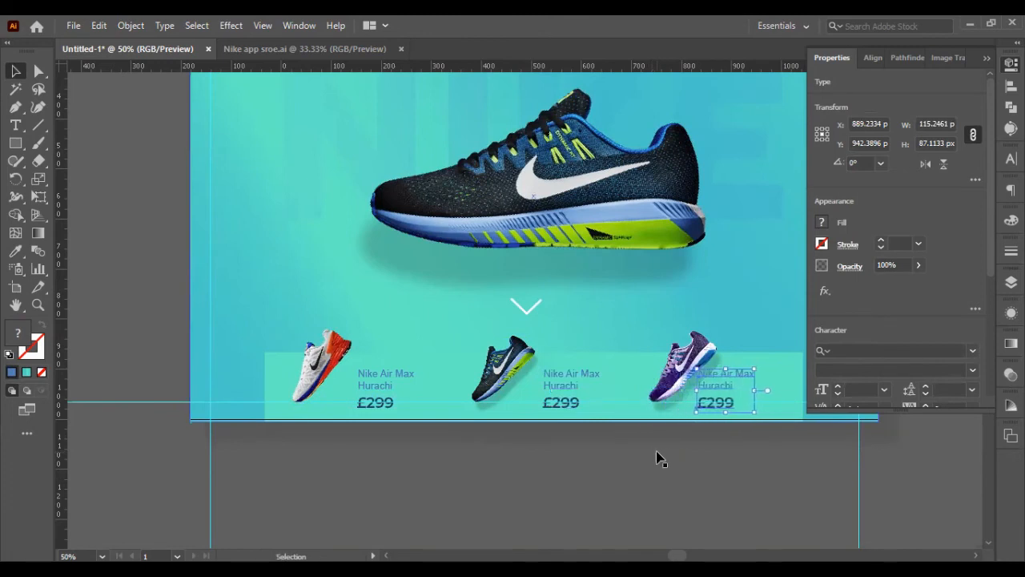
pyautogui.hotkey('shift', 'Right')
pyautogui.hotkey('shift', 'Right')
pyautogui.hotkey('shift', 'Right')
pyautogui.hotkey('shift', 'Right')
pyautogui.hotkey('shift', 'Right')
pyautogui.hotkey('shift', 'Right')
# Group each of the three small shoes with its own name and price.
pyautogui.keyDown('shift'); pyautogui.click(687, 370); pyautogui.keyUp('shift')
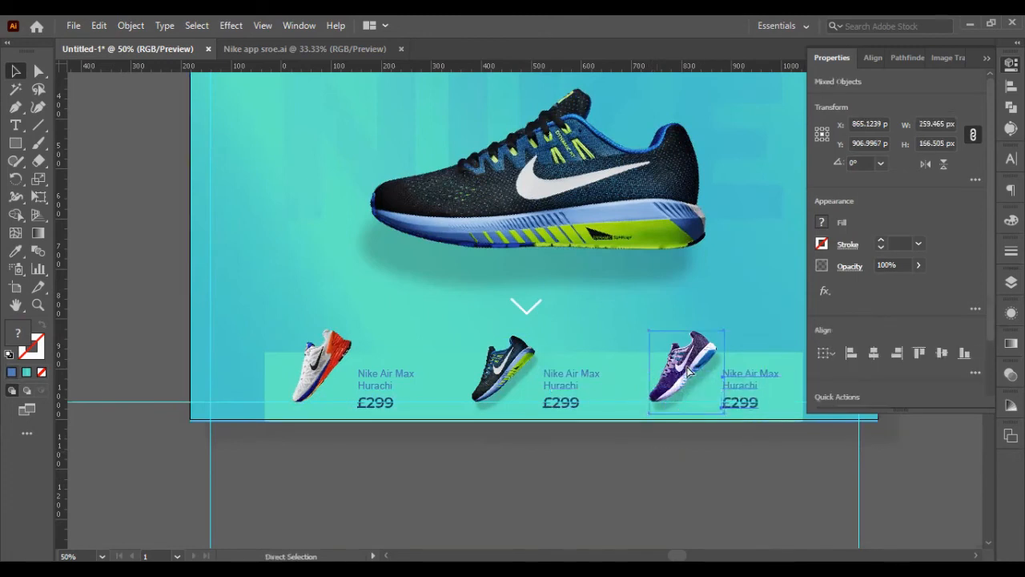
pyautogui.click(570, 388)
pyautogui.keyDown('shift'); pyautogui.click(513, 388); pyautogui.keyUp('shift')
pyautogui.click(389, 384)
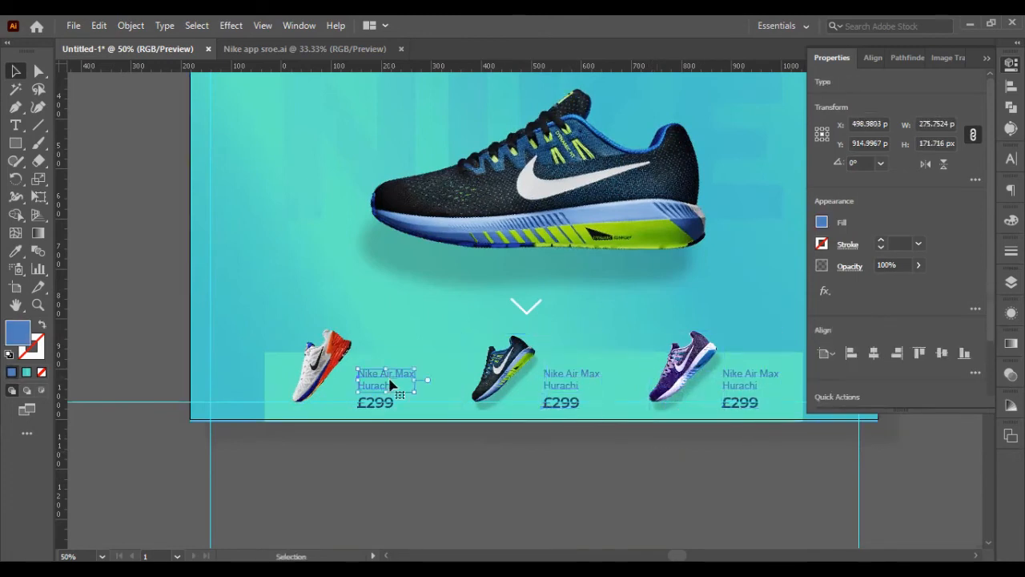
pyautogui.keyDown('shift'); pyautogui.click(376, 402); pyautogui.keyUp('shift')
pyautogui.keyDown('shift'); pyautogui.click(320, 376); pyautogui.keyUp('shift')
pyautogui.hotkey('ctrl', 'g')
# Shift the purple shoe's group left by about 12 px within the teal rectangle.
pyautogui.keyDown('shift'); pyautogui.click(489, 378); pyautogui.keyUp('shift')
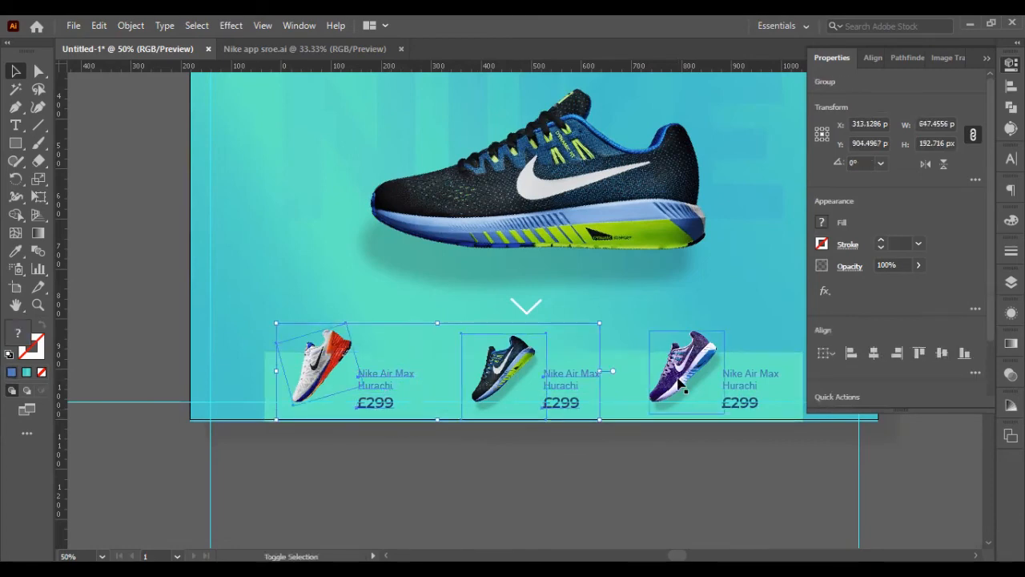
pyautogui.click(738, 461)
pyautogui.click(681, 372)
pyautogui.hotkey('shift', 'Right')
pyautogui.hotkey('shift', 'Right')
pyautogui.hotkey('shift', 'Right')
pyautogui.hotkey('shift', 'Right')
pyautogui.hotkey('shift', 'Right')
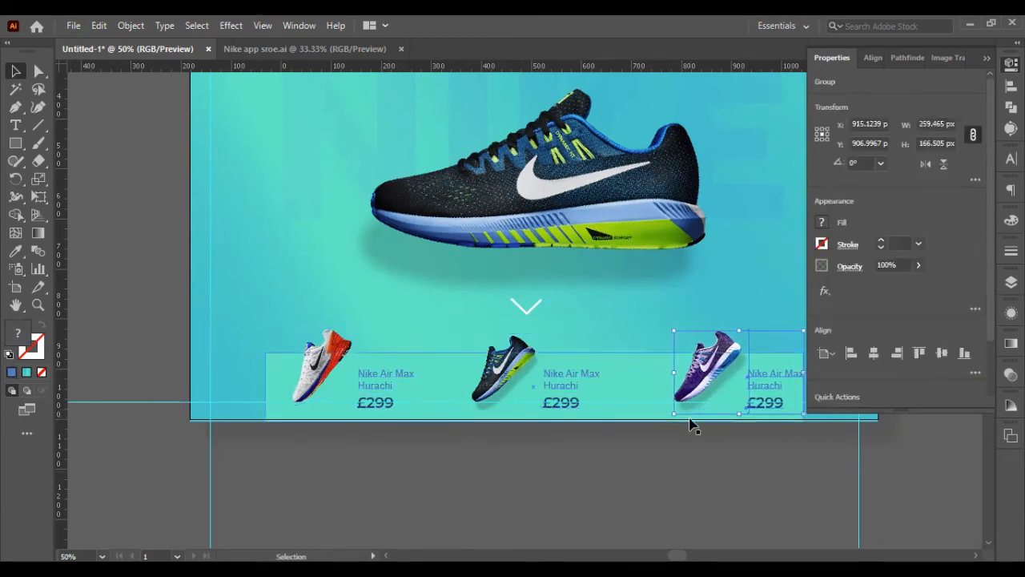
pyautogui.hotkey('shift', 'Left')
pyautogui.hotkey('shift', 'Left')
pyautogui.hotkey('shift', 'Left')
pyautogui.hotkey('shift', 'Left')
pyautogui.hotkey('shift', 'Left')
pyautogui.hotkey('shift', 'Left')
# Align the vertical centres of the three shoe groups.
pyautogui.click(337, 377)
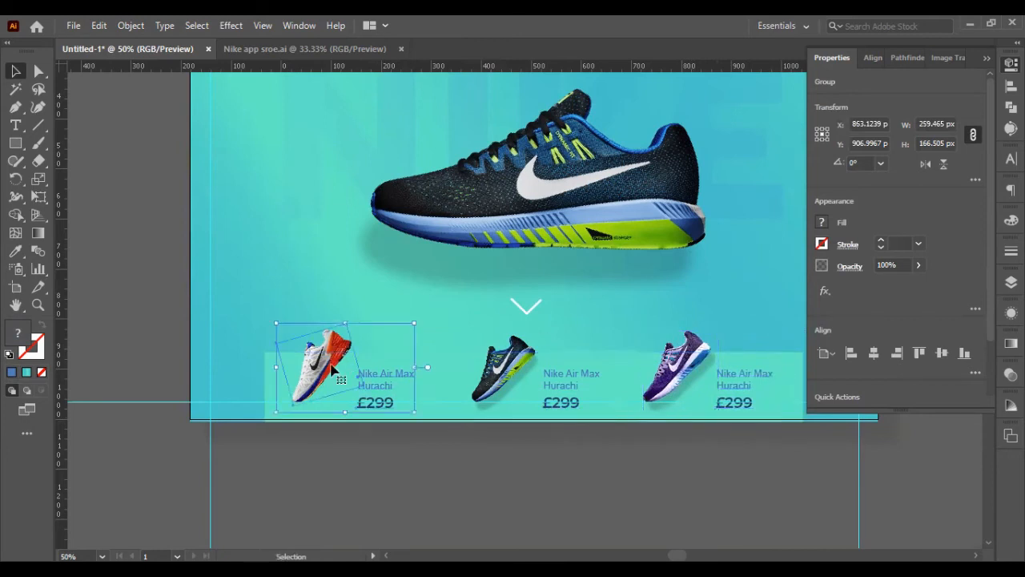
pyautogui.keyDown('shift'); pyautogui.click(503, 368); pyautogui.keyUp('shift')
pyautogui.keyDown('shift'); pyautogui.click(677, 369); pyautogui.keyUp('shift')
pyautogui.click(941, 353)
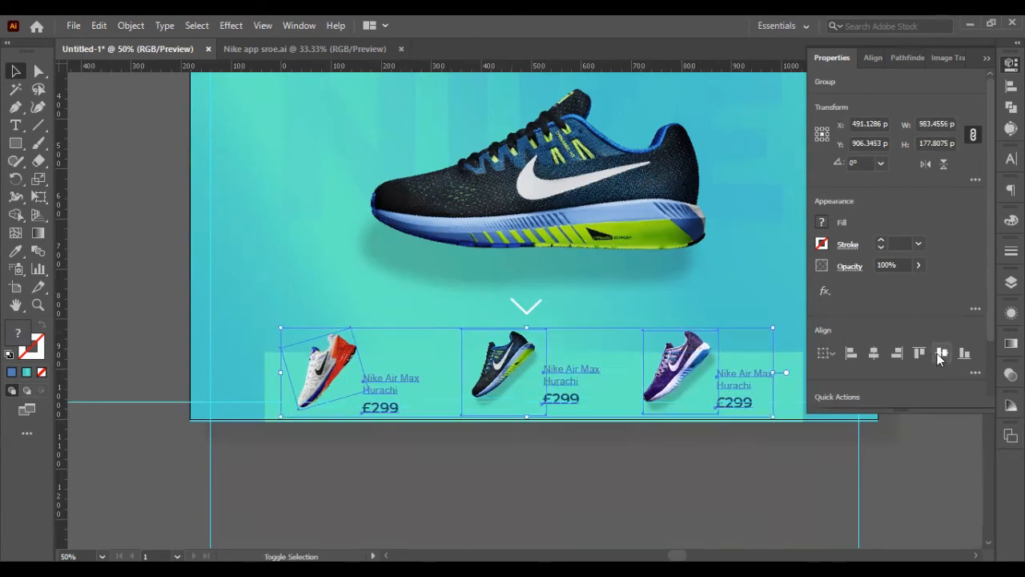
pyautogui.scroll(-1, 714, 370)
# Distribute the three shoe groups horizontally with 80 px spacing, using the white and red shoe's group as key object.
pyautogui.click(324, 342)
pyautogui.scroll(-2, 936, 294)
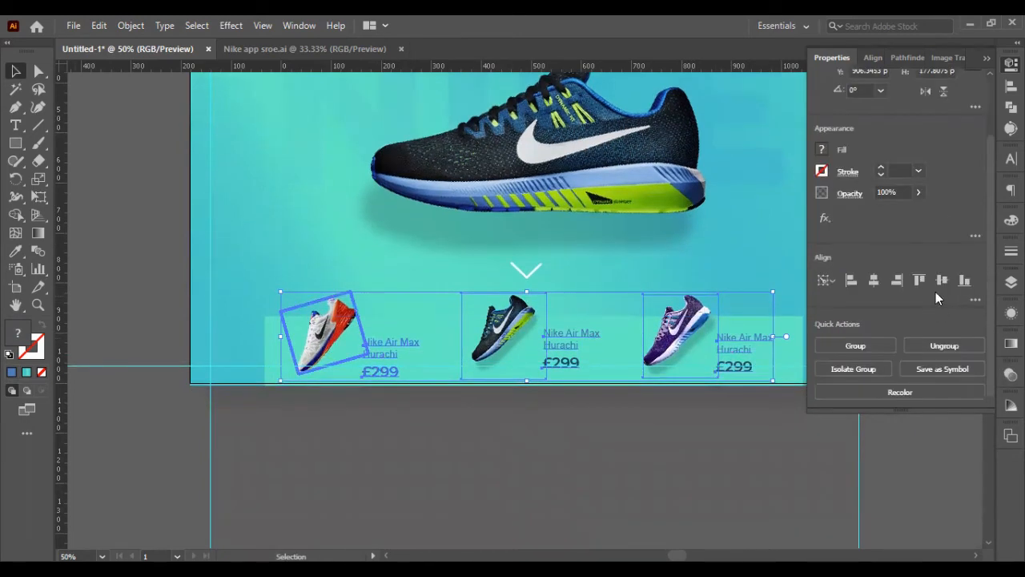
pyautogui.click(873, 57)
pyautogui.click(860, 186)
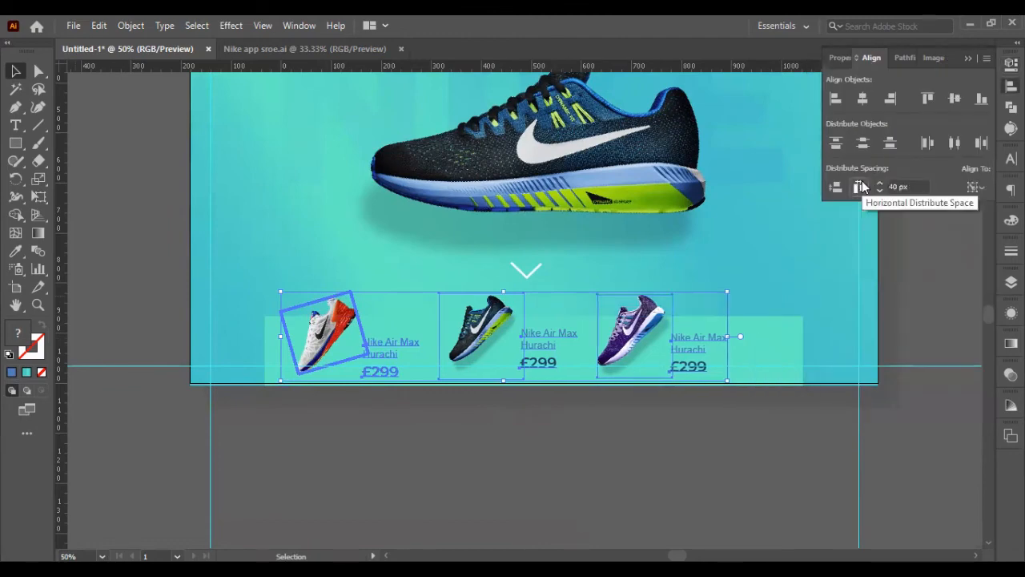
pyautogui.write('60')
pyautogui.click(860, 187)
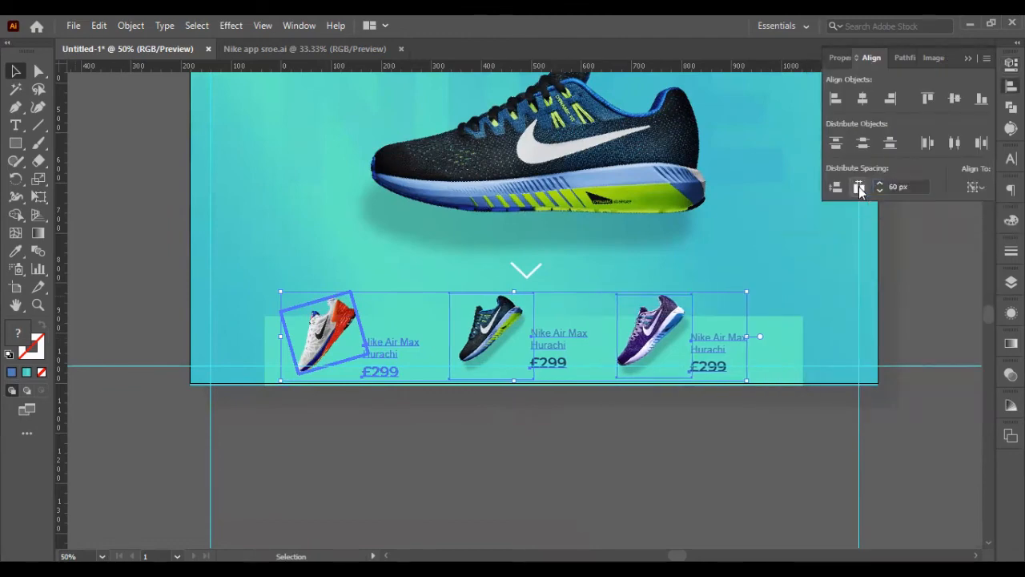
pyautogui.moveTo(908, 187); pyautogui.dragTo(859, 187)
pyautogui.write('80')
pyautogui.click(860, 187)
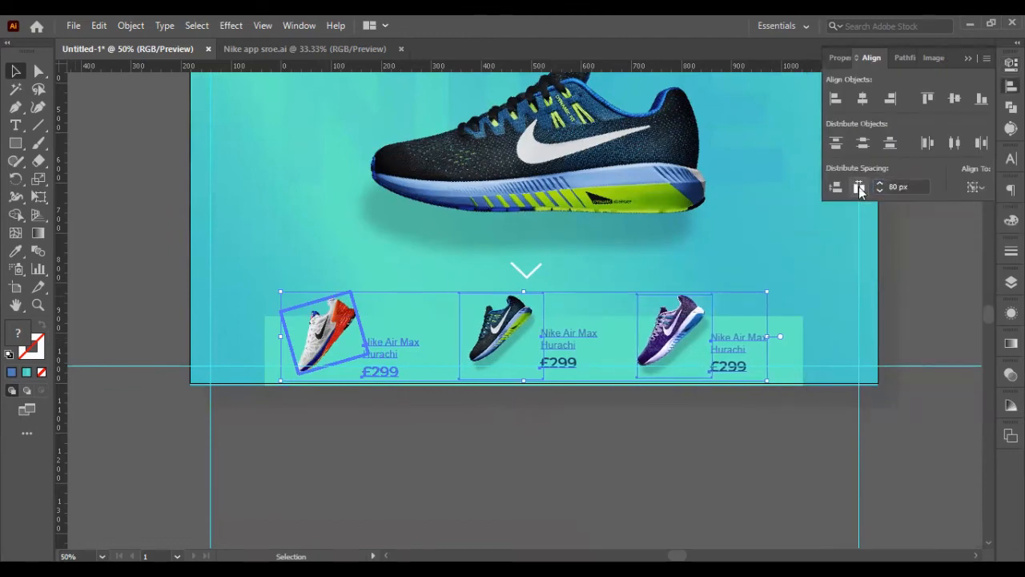
# Centre the row of three shoe groups horizontally on the teal rectangle, using the rectangle as key object.
pyautogui.click(789, 336)
pyautogui.keyDown('shift'); pyautogui.click(789, 343); pyautogui.keyUp('shift')
pyautogui.click(793, 346)
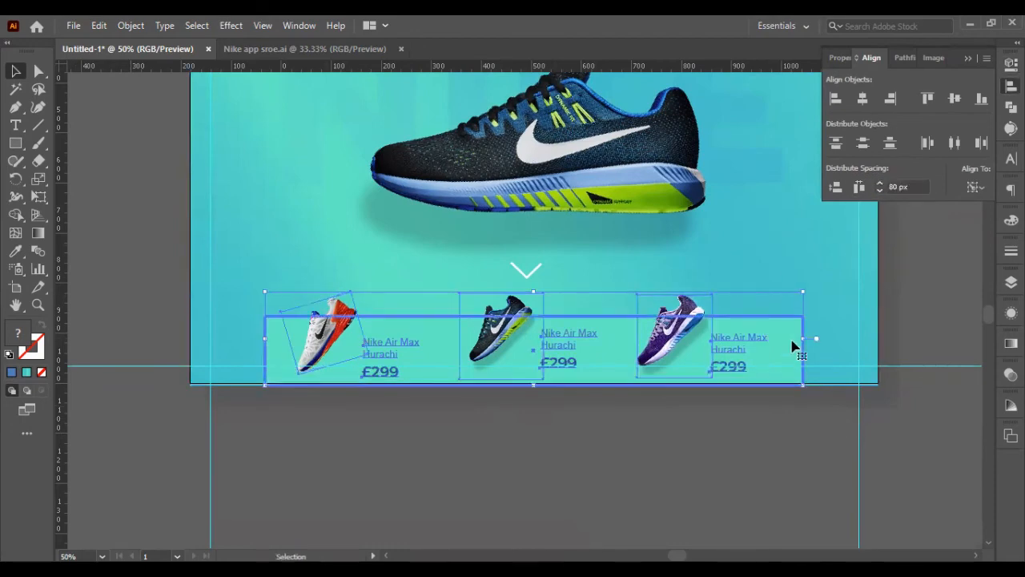
pyautogui.click(864, 100)
pyautogui.click(859, 412)
pyautogui.scroll(3, 790, 222)
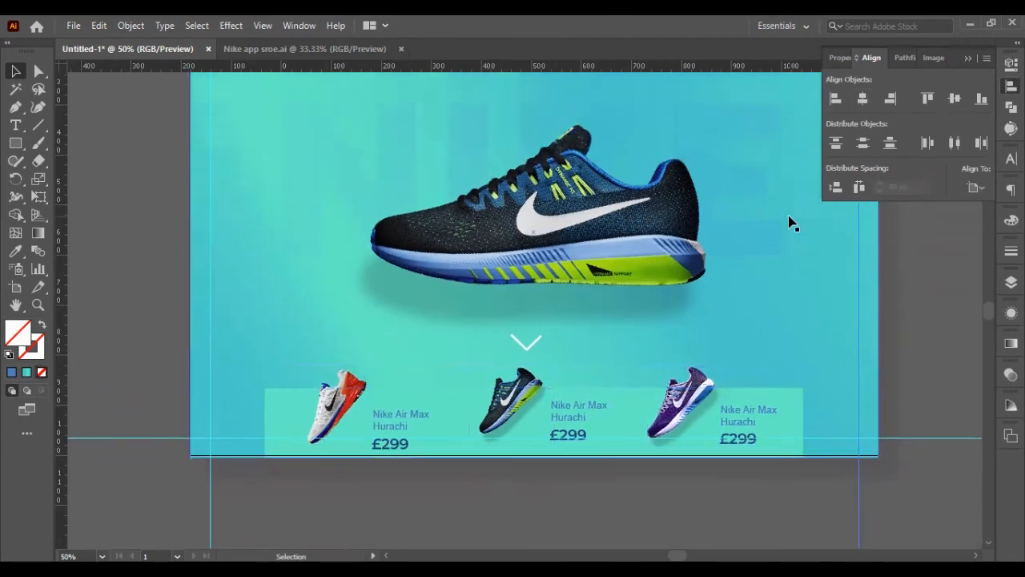
pyautogui.click(967, 58)
pyautogui.click(648, 172)
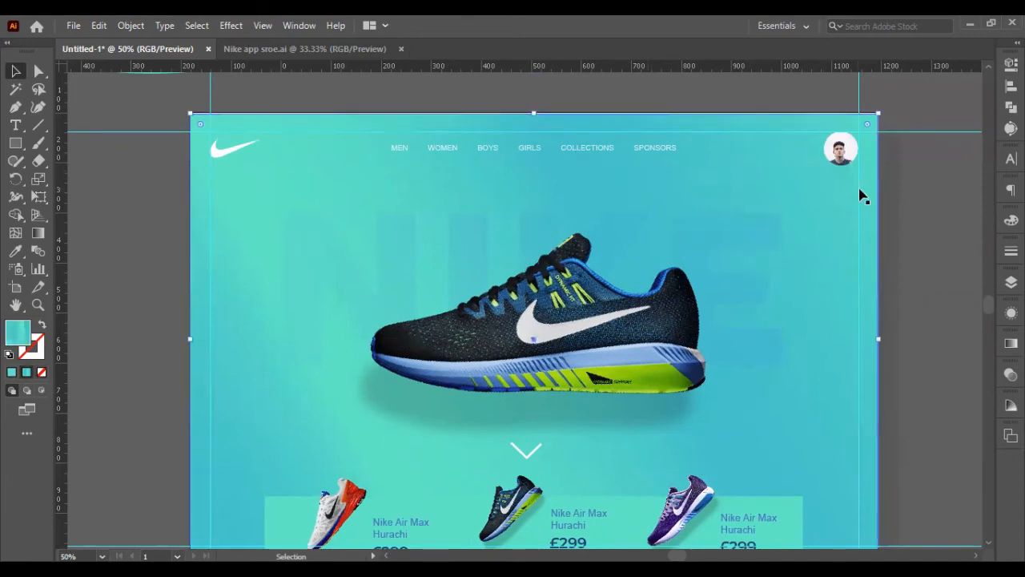
pyautogui.scroll(-2, 897, 187)
pyautogui.scroll(1, 906, 208)
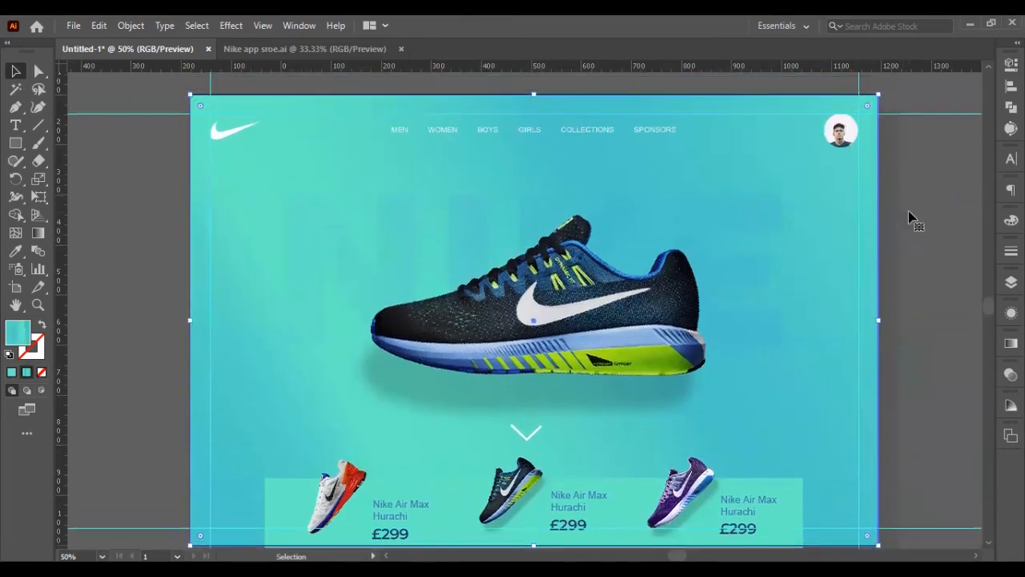
# Move the white chevron below the featured shoe's heel, rotated 270° and flipped horizontally so it points right.
pyautogui.scroll(-2, 889, 244)
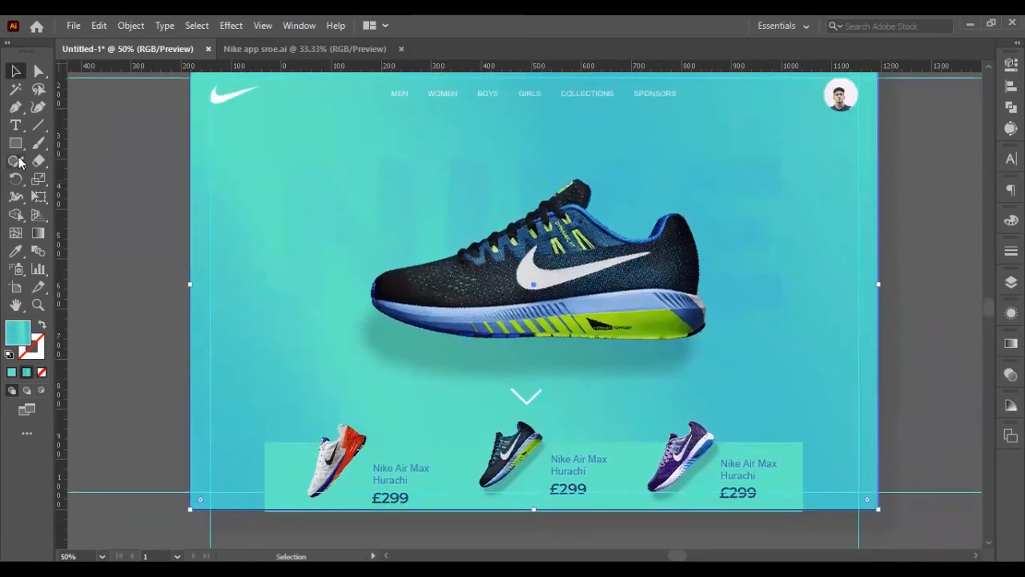
pyautogui.click(529, 398)
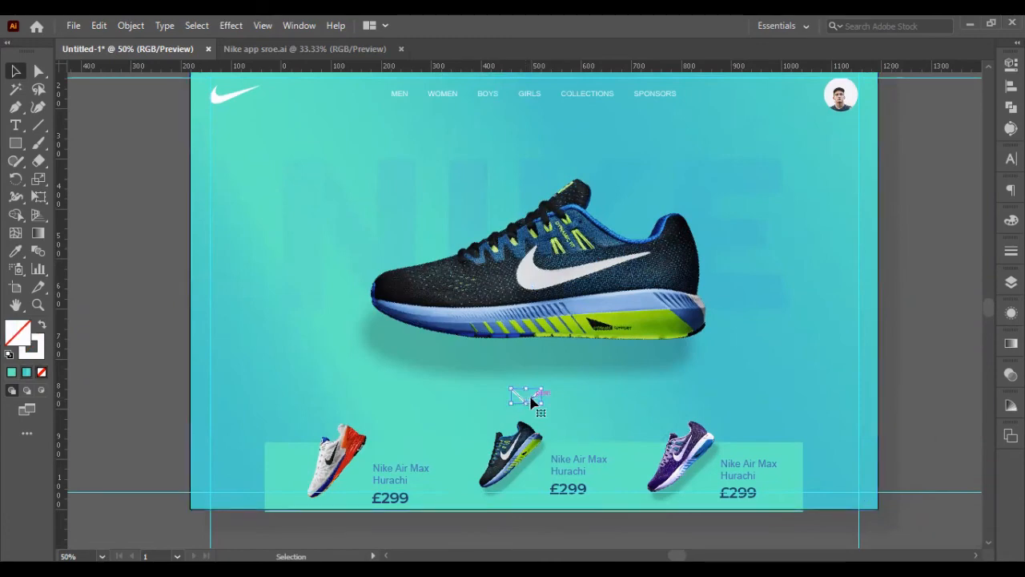
pyautogui.moveTo(531, 400); pyautogui.dragTo(769, 379)
pyautogui.click(1011, 86)
pyautogui.click(1011, 64)
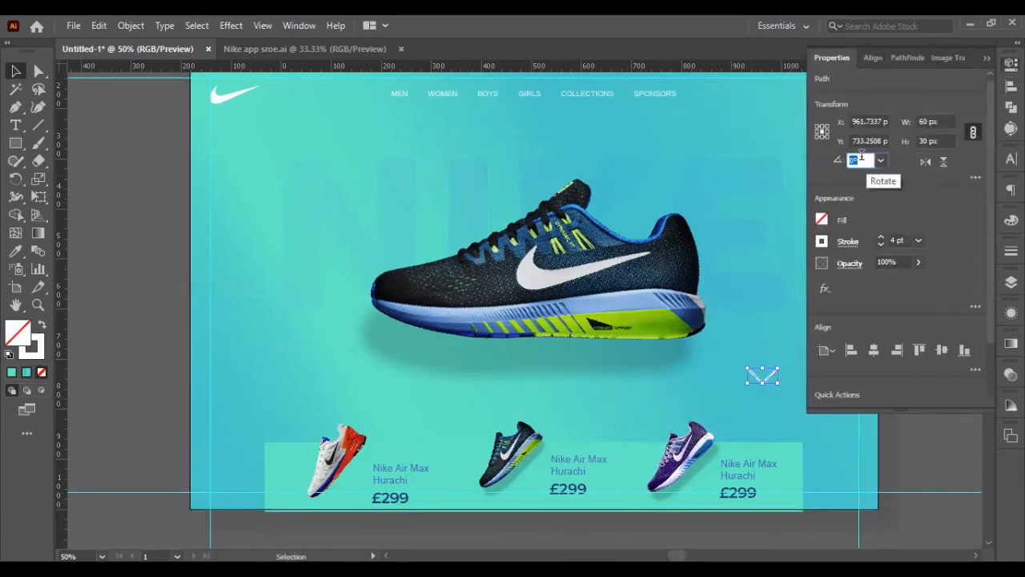
pyautogui.press('Return')
pyautogui.click(925, 161)
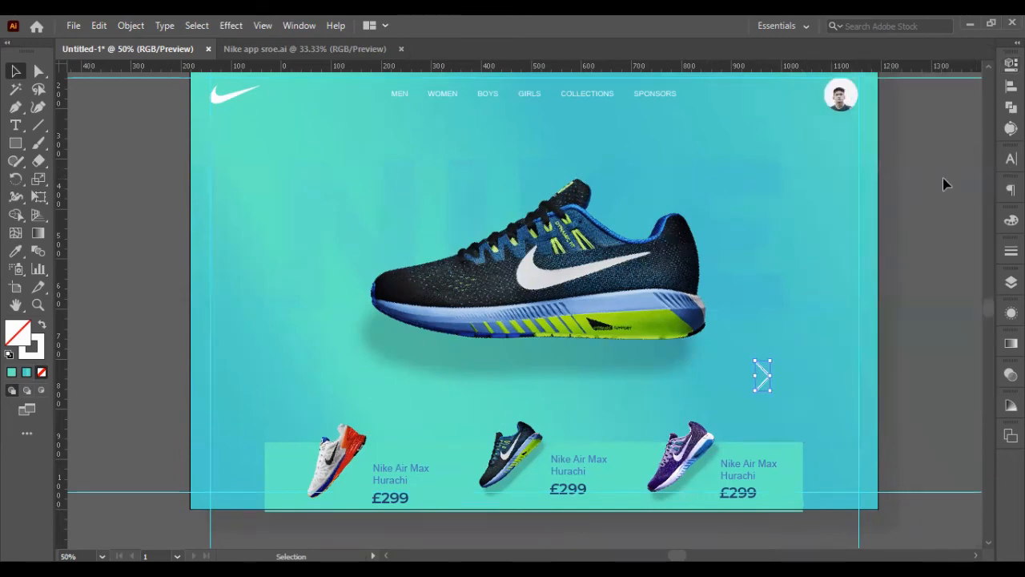
pyautogui.click(942, 178)
# Scale the chevron down to about 26 × 52 px and move it up beside the featured shoe's sole.
pyautogui.click(765, 384)
pyautogui.moveTo(755, 389); pyautogui.dragTo(770, 344)
pyautogui.click(783, 389)
# Sample the bottom bar's teal for the chevron and apply it as the stroke colour with no fill.
pyautogui.press('i')
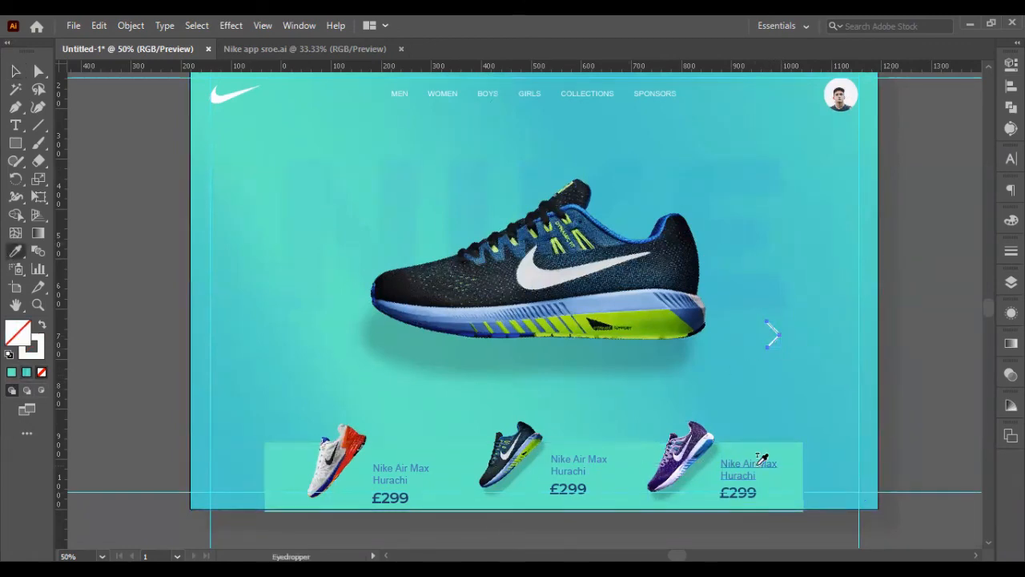
pyautogui.click(761, 449)
pyautogui.click(42, 325)
pyautogui.click(15, 71)
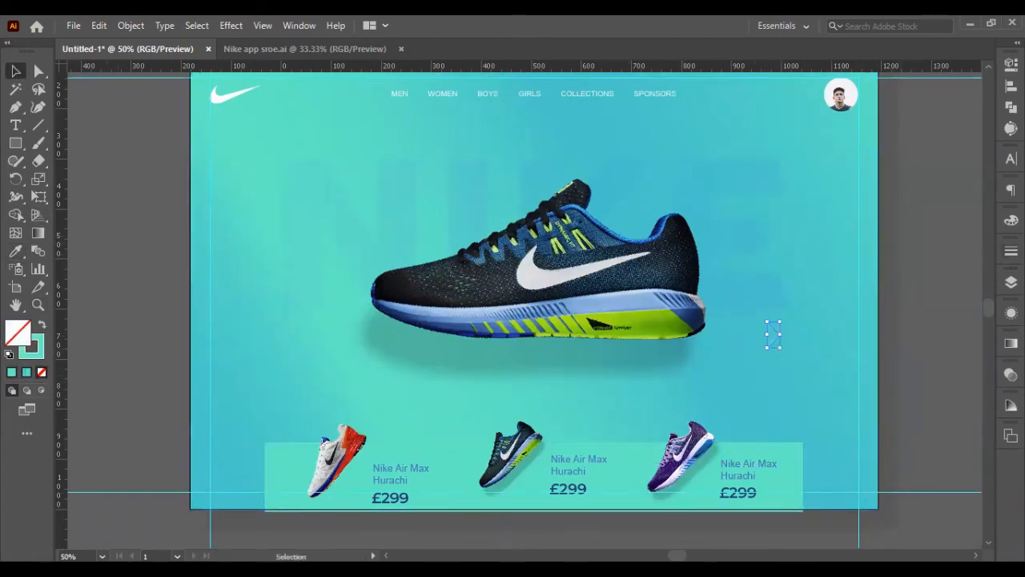
# Set the chevron's stroke weight to 5 pt and move it over to the artboard's right margin guide.
pyautogui.click(1011, 250)
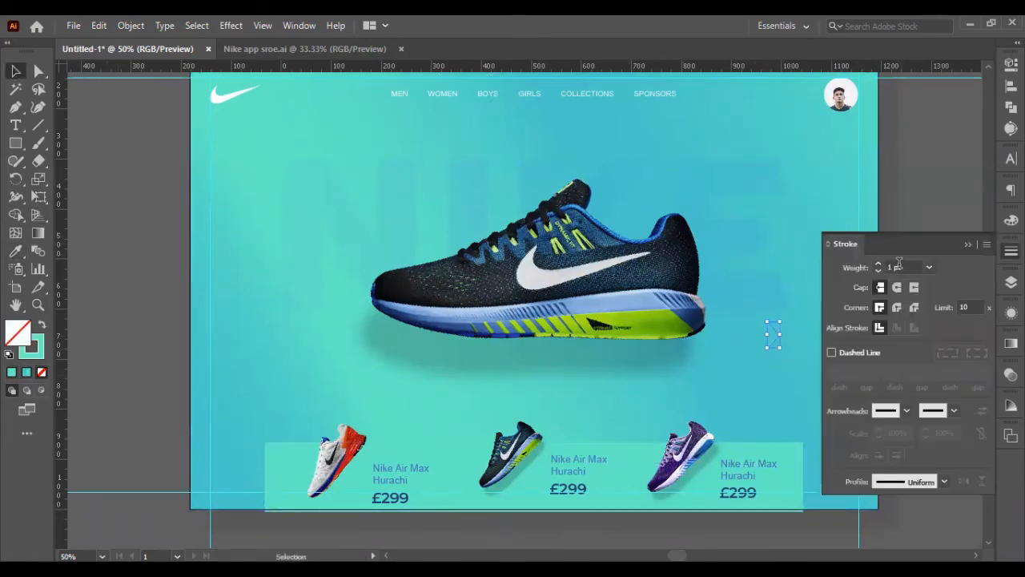
pyautogui.click(970, 244)
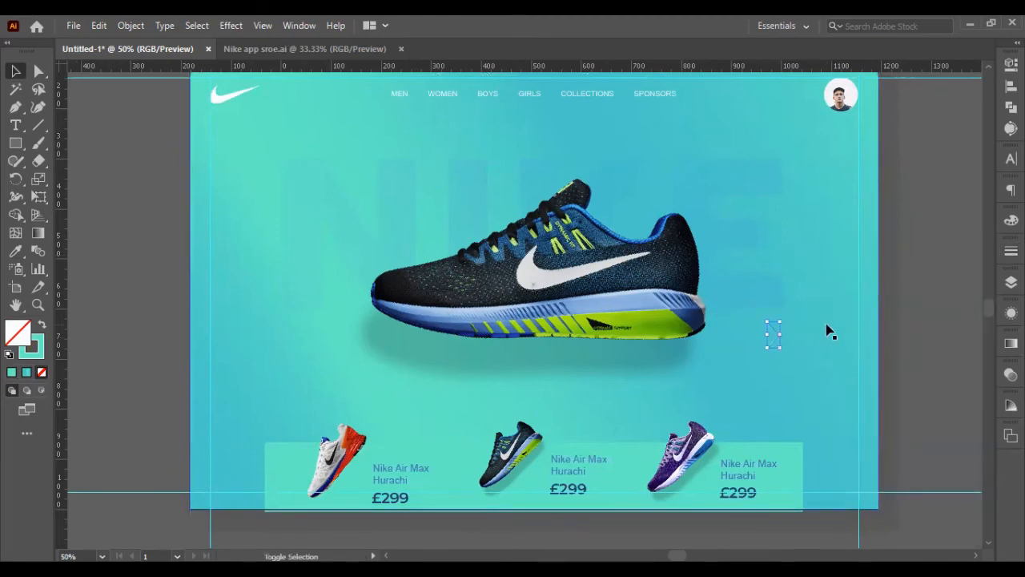
pyautogui.moveTo(773, 334); pyautogui.dragTo(788, 330)
pyautogui.click(1010, 282)
pyautogui.click(1011, 250)
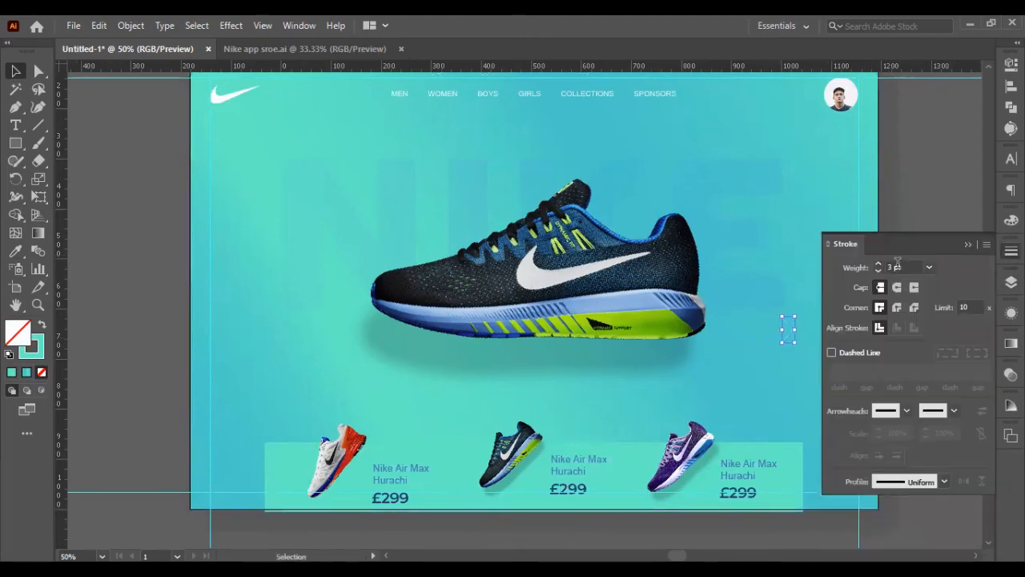
pyautogui.click(968, 241)
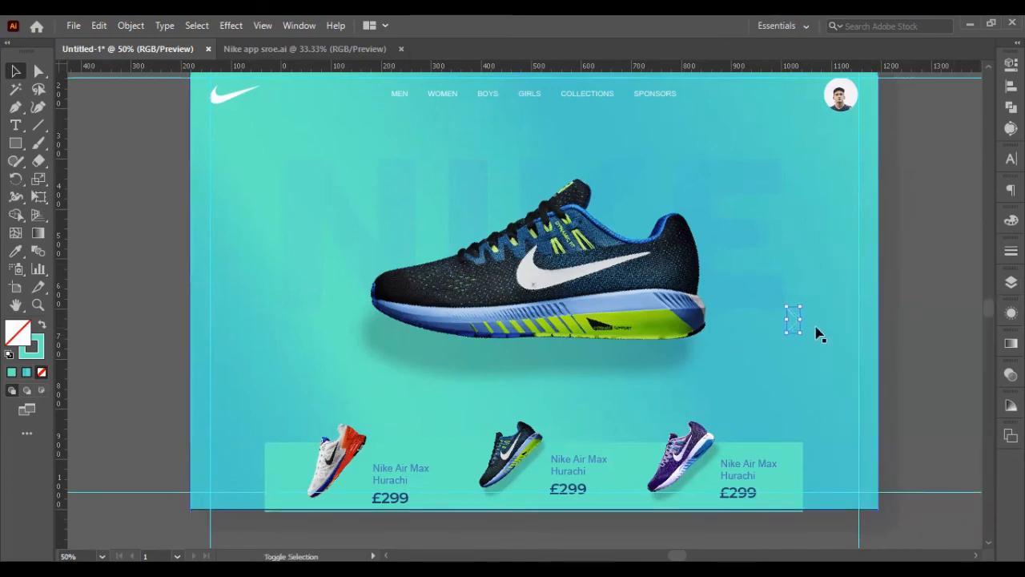
pyautogui.moveTo(879, 334); pyautogui.dragTo(896, 338)
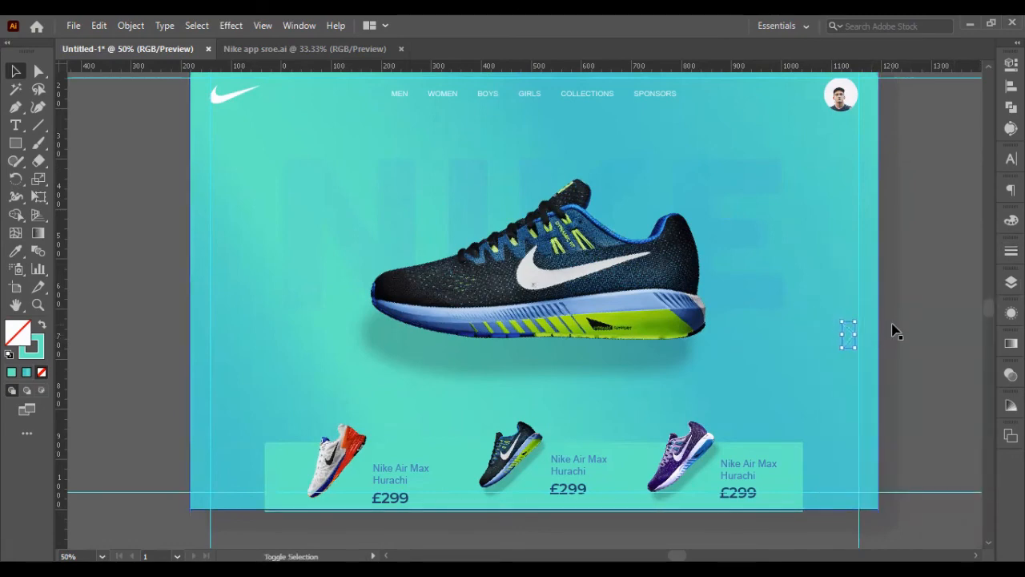
# Duplicate the right-pointing chevron and flip the copy horizontally so it points left.
pyautogui.hotkey('ctrl', 'c')
pyautogui.hotkey('ctrl', 'v')
pyautogui.click(1010, 86)
pyautogui.click(833, 58)
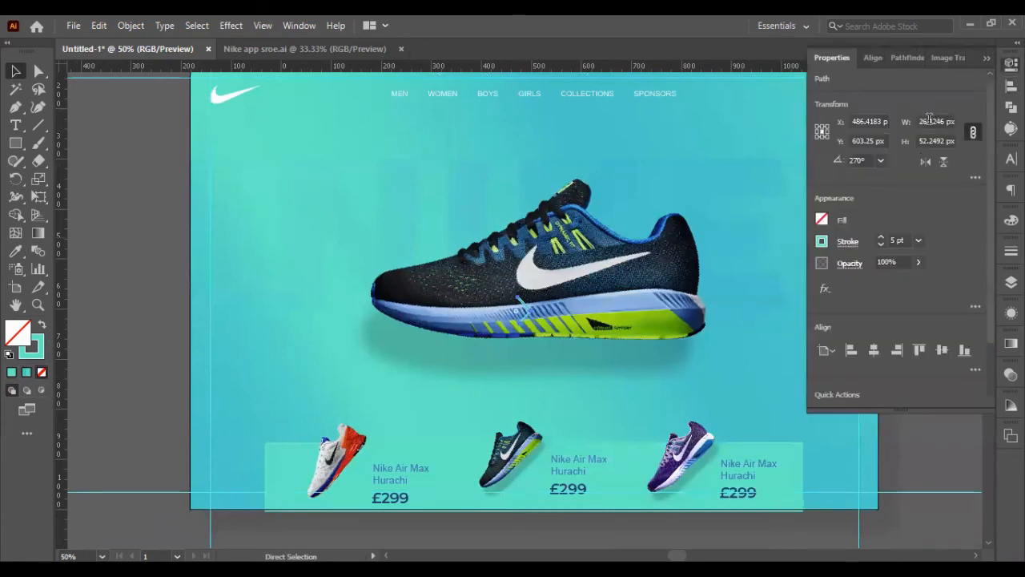
pyautogui.click(986, 58)
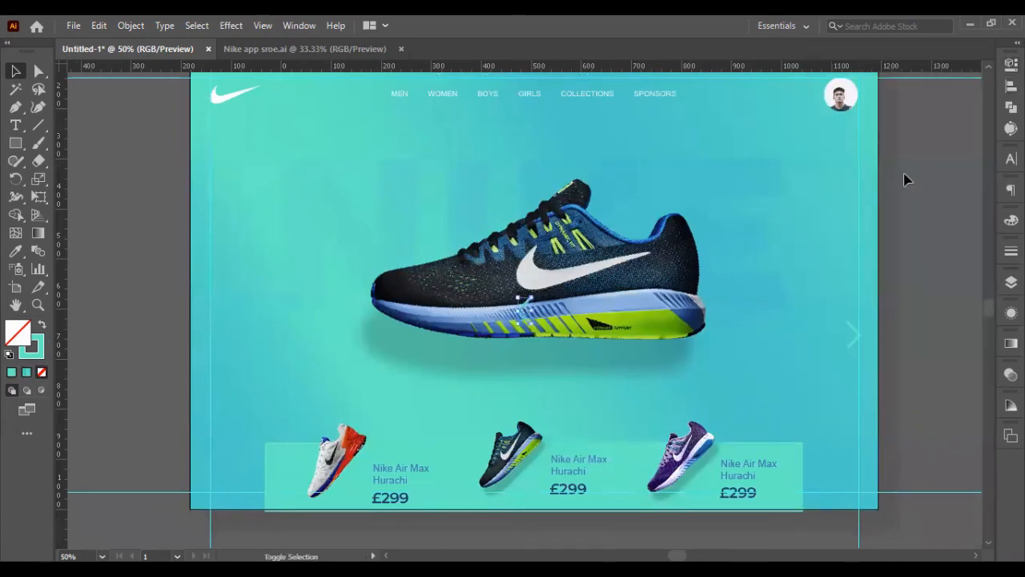
# Move the left-pointing copy 540 px right and 50 px down, placing it left of the right-pointing chevron.
pyautogui.moveTo(528, 311); pyautogui.dragTo(752, 312)
pyautogui.hotkey('shift', 'Down')
pyautogui.hotkey('shift', 'Down')
pyautogui.hotkey('shift', 'Down')
pyautogui.hotkey('shift', 'Down')
pyautogui.hotkey('shift', 'Right')
pyautogui.hotkey('shift', 'Right')
pyautogui.hotkey('shift', 'Right')
pyautogui.hotkey('shift', 'Right')
pyautogui.hotkey('shift', 'Right')
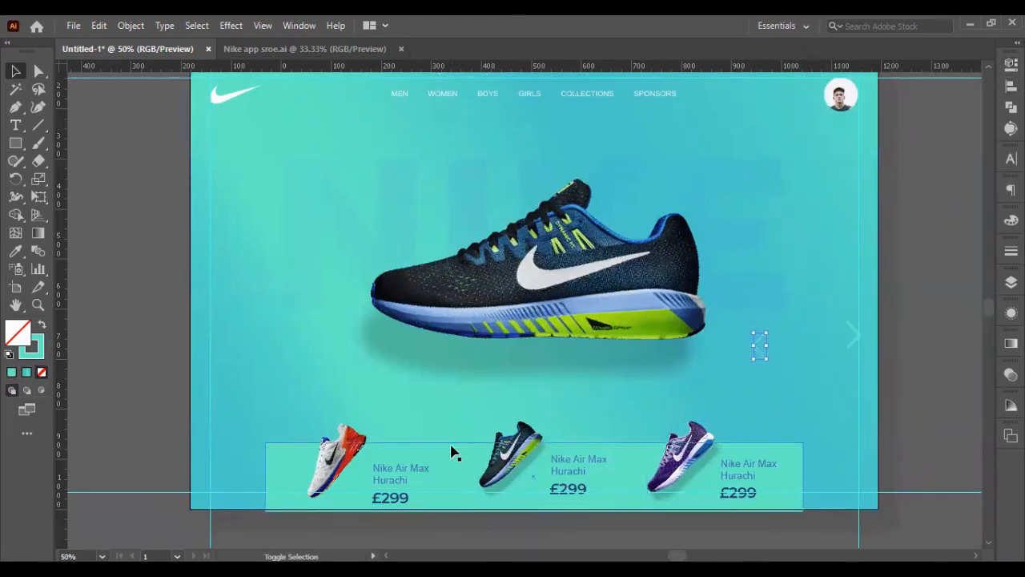
pyautogui.hotkey('shift', 'Down')
pyautogui.hotkey('shift', 'Right')
pyautogui.hotkey('shift', 'Up')
pyautogui.hotkey('shift', 'Up')
pyautogui.hotkey('shift', 'Right')
pyautogui.hotkey('shift', 'Right')
pyautogui.hotkey('shift', 'Right')
pyautogui.hotkey('shift', 'Up')
pyautogui.hotkey('shift', 'Up')
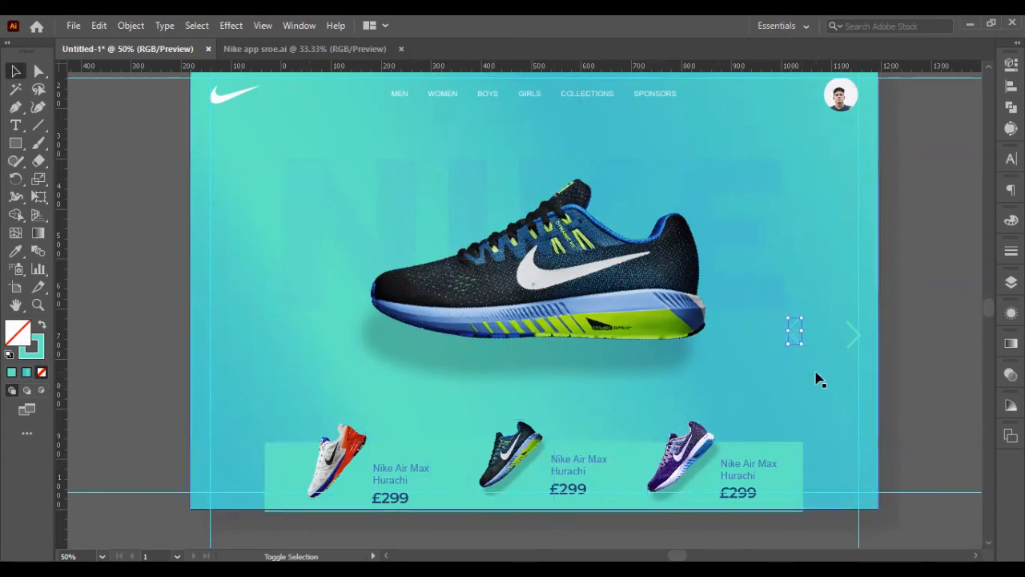
pyautogui.hotkey('shift', 'Down')
# Resize the left-pointing chevron to 25 px wide and 47 px high with its proportions unlinked.
pyautogui.click(1011, 65)
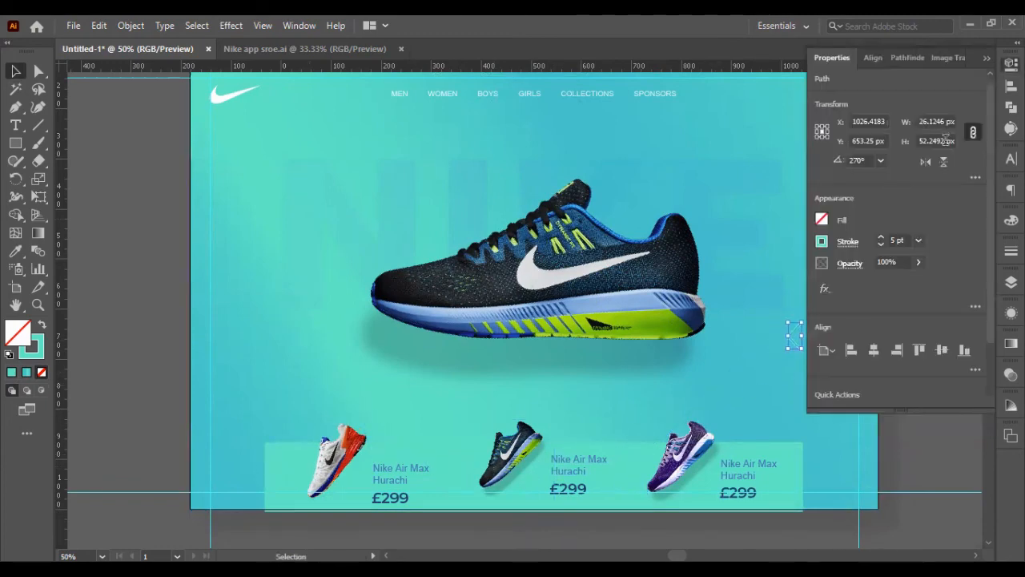
pyautogui.scroll(-3, 948, 141)
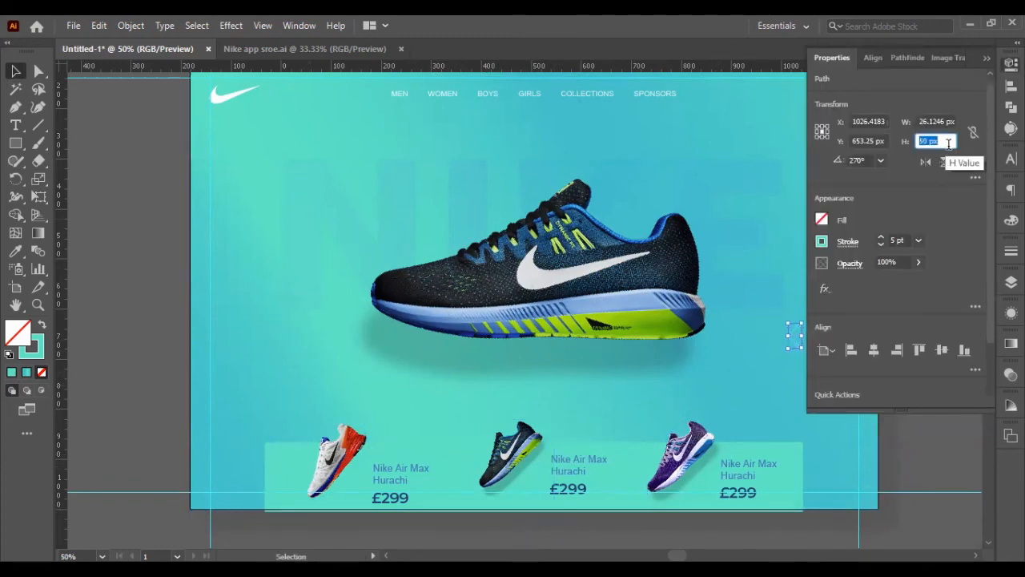
pyautogui.click(936, 121)
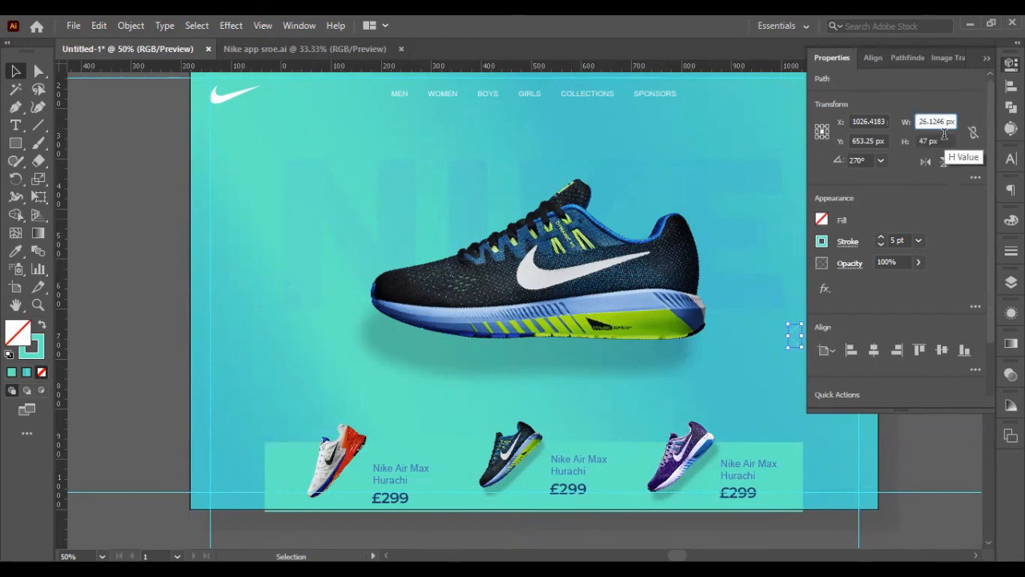
pyautogui.click(940, 429)
pyautogui.click(990, 59)
# Replace the right-pointing chevron with a horizontally flipped copy of the resized left-pointing one.
pyautogui.click(849, 344)
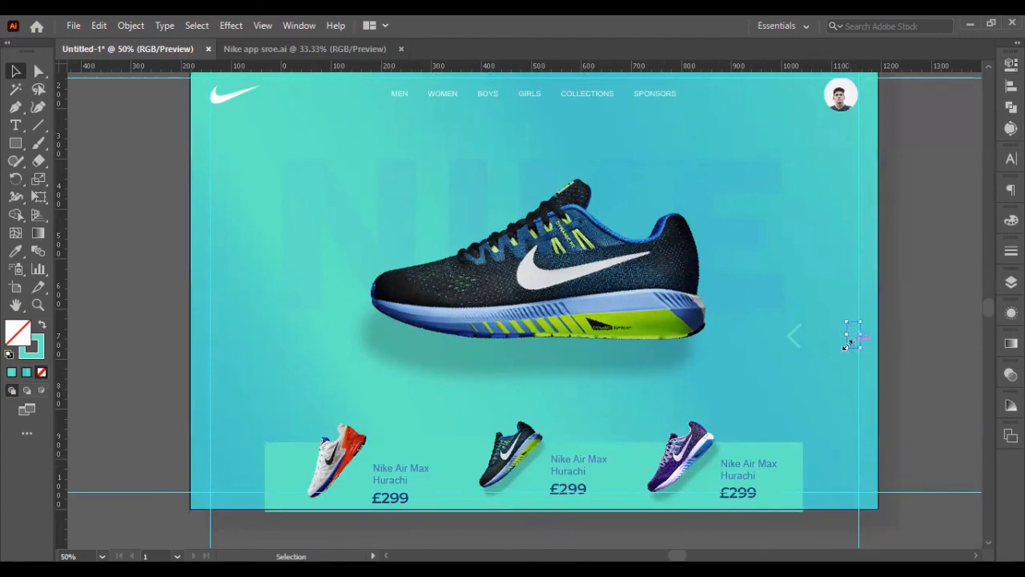
pyautogui.click(1011, 64)
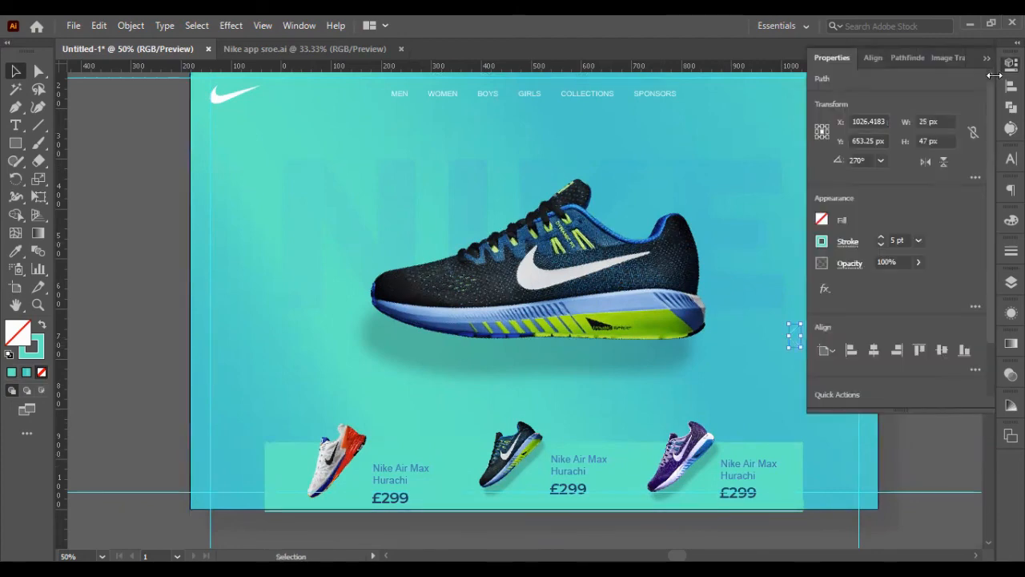
pyautogui.click(933, 161)
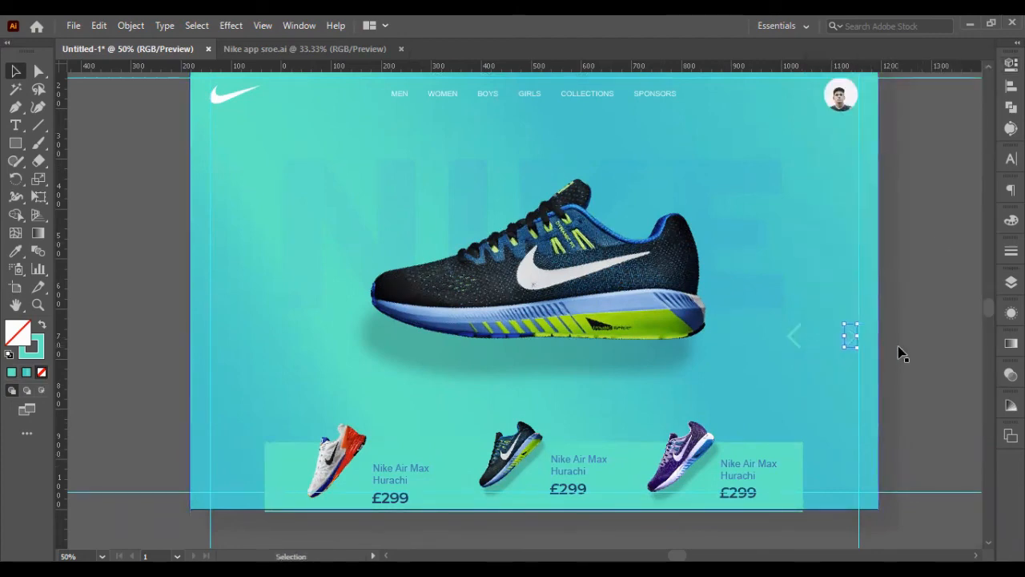
pyautogui.click(863, 339)
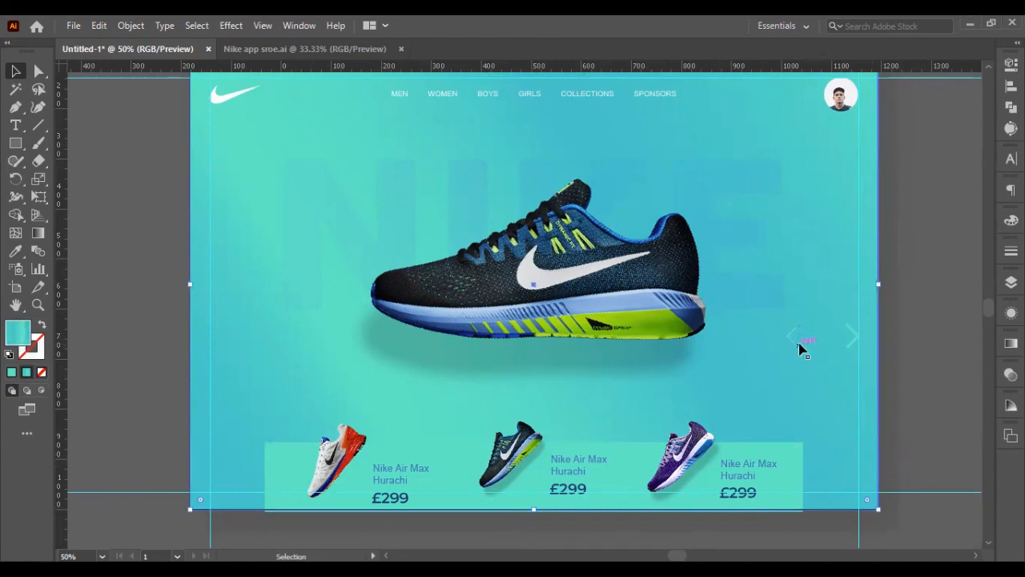
# Scale both chevrons together to a height of 40 px with their proportions linked.
pyautogui.click(849, 345)
pyautogui.click(1010, 64)
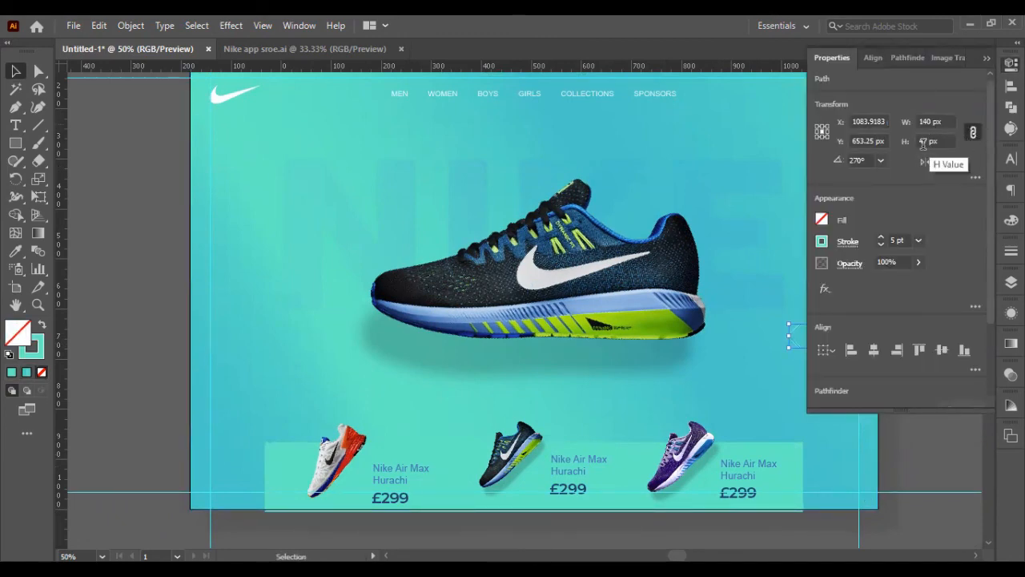
pyautogui.press('Down')
pyautogui.press('Down')
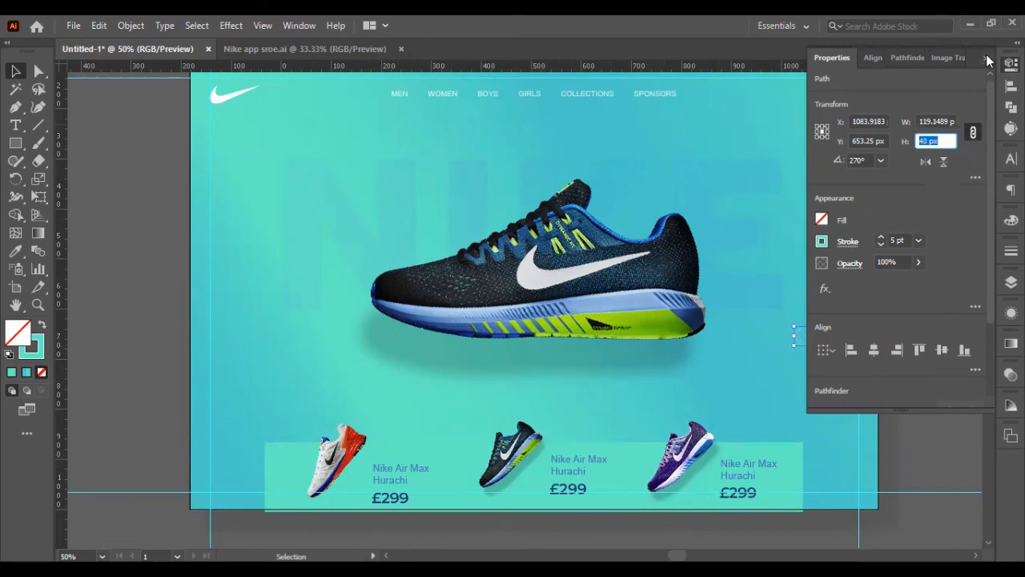
pyautogui.click(986, 58)
pyautogui.click(917, 323)
pyautogui.moveTo(791, 355); pyautogui.dragTo(790, 355)
pyautogui.keyDown('shift'); pyautogui.click(857, 360); pyautogui.keyUp('shift')
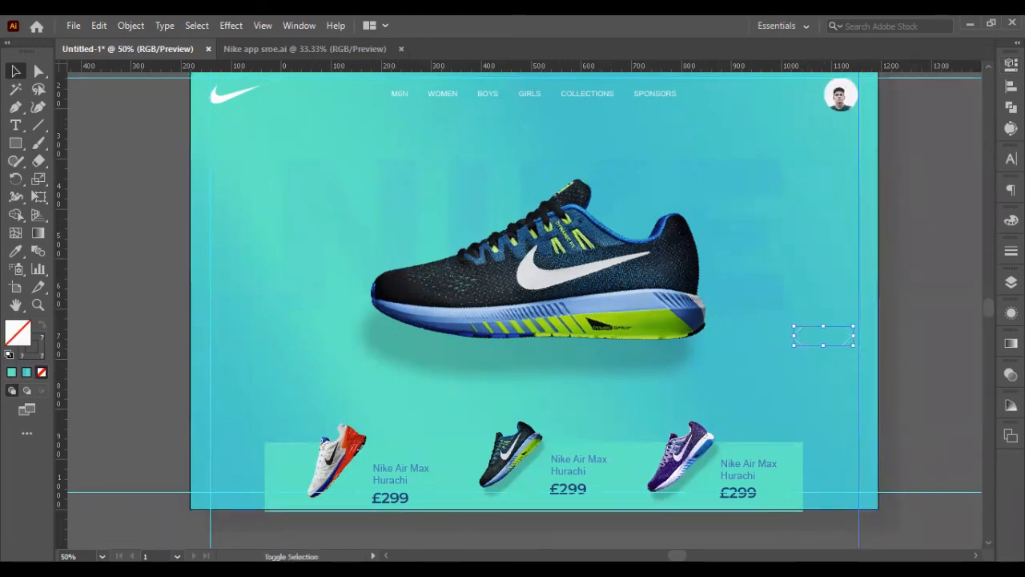
pyautogui.moveTo(833, 505); pyautogui.dragTo(884, 526)
pyautogui.hotkey('ctrl', 'z')
pyautogui.click(892, 400)
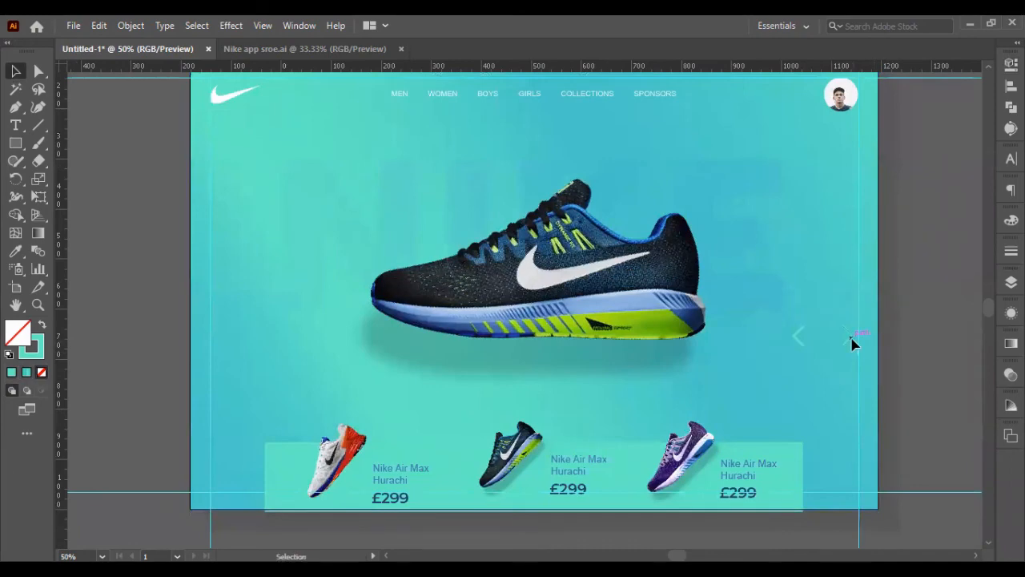
# Lighten the stroke colour of both chevrons to a paler teal.
pyautogui.click(851, 340)
pyautogui.keyDown('shift'); pyautogui.click(795, 340); pyautogui.keyUp('shift')
pyautogui.doubleClick(37, 343)
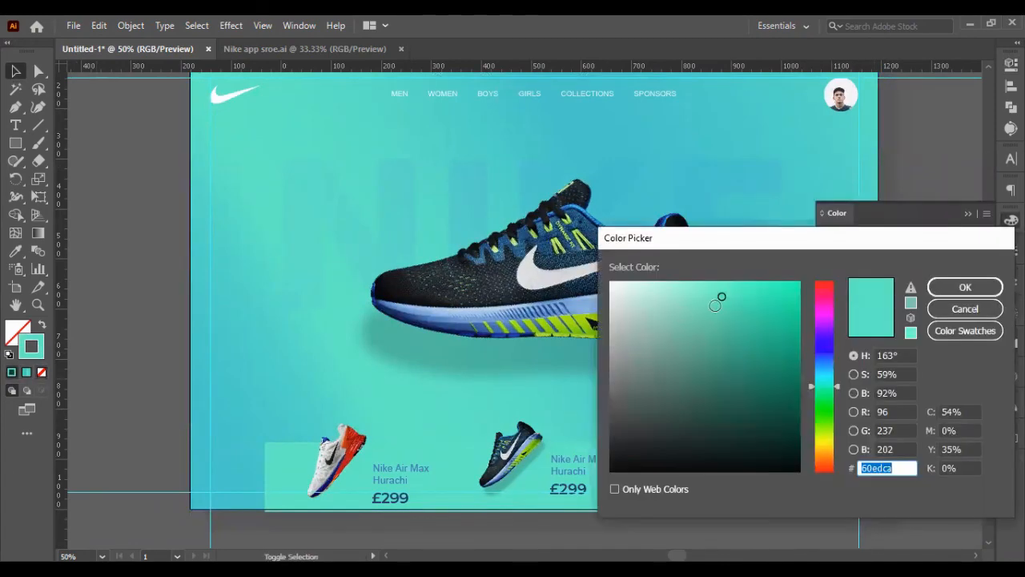
pyautogui.moveTo(709, 292); pyautogui.dragTo(698, 294)
pyautogui.click(938, 288)
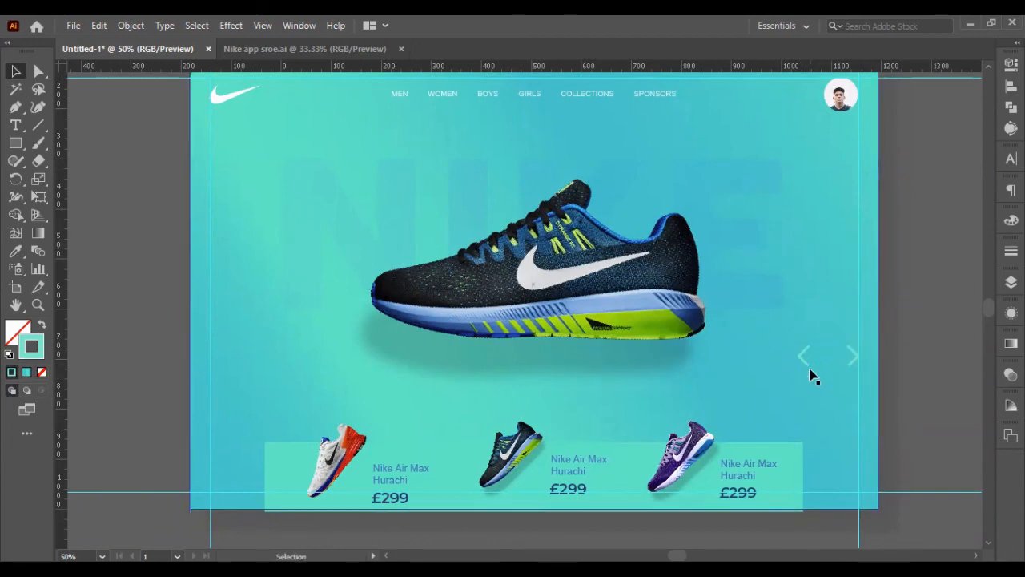
# Move both chevrons about 150 px left and 50 px up, placing them just beside the featured shoe's heel.
pyautogui.moveTo(804, 365); pyautogui.dragTo(850, 366)
pyautogui.keyDown('shift'); pyautogui.click(849, 365); pyautogui.keyUp('shift')
pyautogui.hotkey('shift', 'Left')
pyautogui.hotkey('shift', 'Left')
pyautogui.hotkey('shift', 'Left')
pyautogui.hotkey('shift', 'Left')
pyautogui.hotkey('shift', 'Left')
pyautogui.hotkey('shift', 'Left')
pyautogui.hotkey('shift', 'Left')
pyautogui.hotkey('shift', 'Left')
pyautogui.hotkey('shift', 'Left')
pyautogui.hotkey('shift', 'Left')
pyautogui.hotkey('shift', 'Left')
pyautogui.hotkey('shift', 'Left')
pyautogui.hotkey('shift', 'Left')
pyautogui.hotkey('shift', 'Up')
pyautogui.hotkey('shift', 'Up')
pyautogui.hotkey('shift', 'Up')
pyautogui.hotkey('shift', 'Up')
pyautogui.hotkey('shift', 'Up')
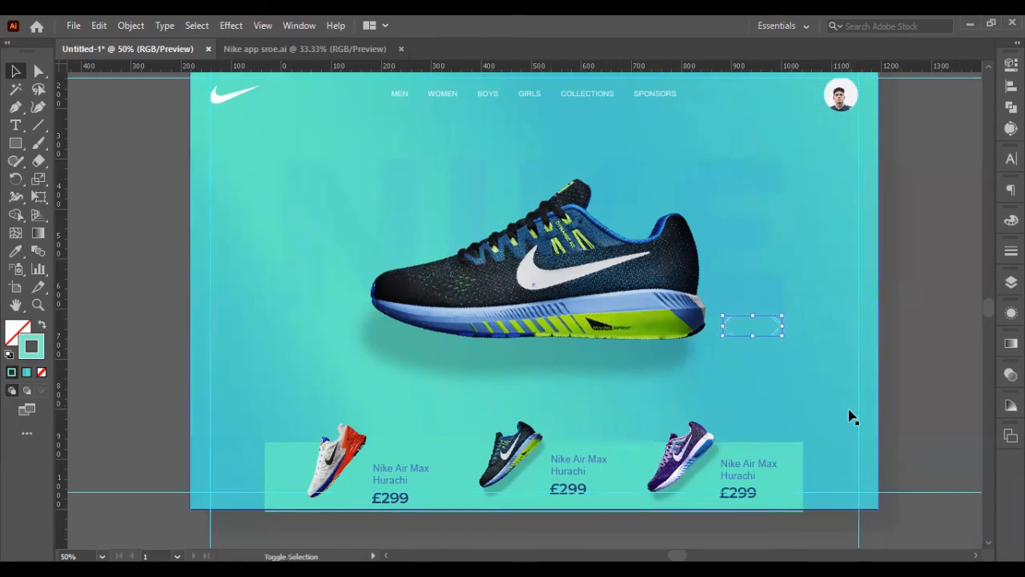
pyautogui.hotkey('shift', 'Down')
pyautogui.hotkey('shift', 'Down')
pyautogui.hotkey('shift', 'Up')
pyautogui.click(917, 335)
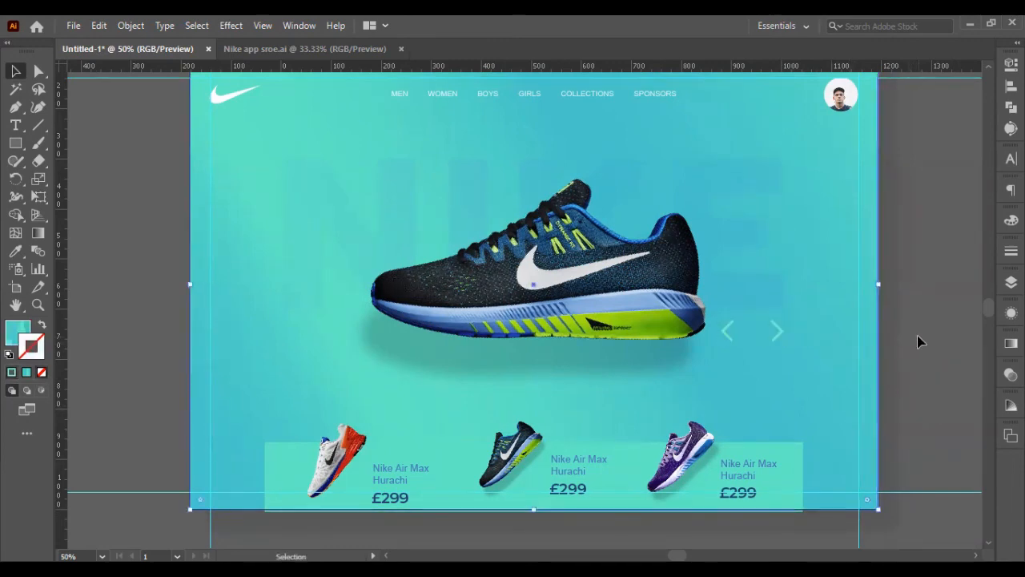
# Bring both chevrons down above the teal bar and centre them horizontally on the artboard as a group.
pyautogui.click(775, 340)
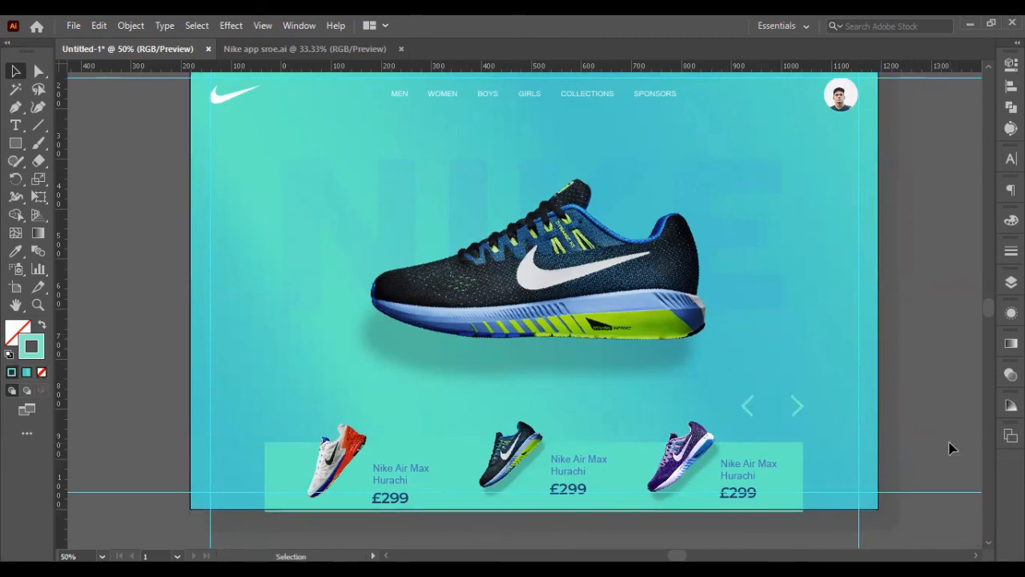
pyautogui.scroll(1, 888, 414)
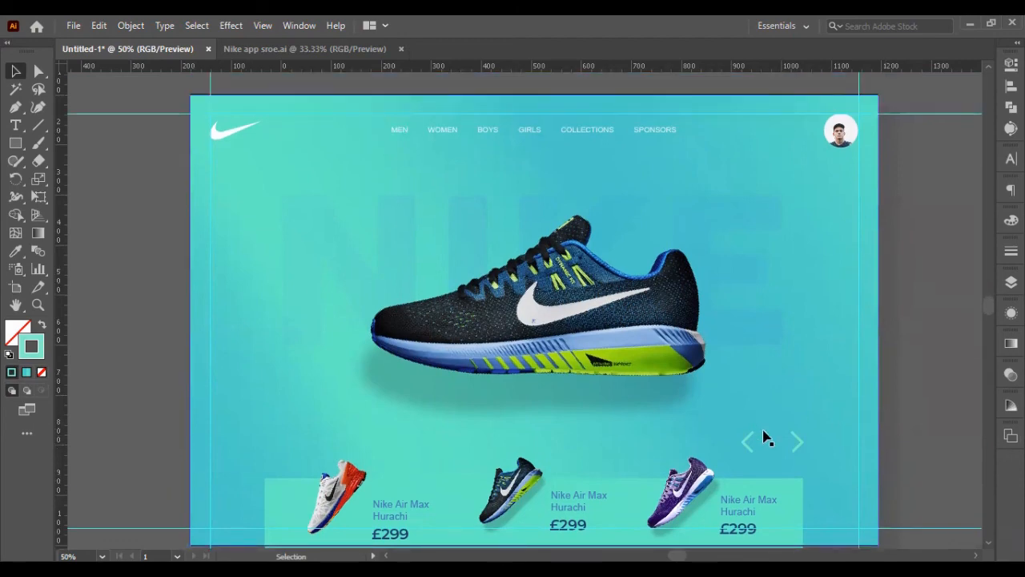
pyautogui.click(743, 445)
pyautogui.keyDown('shift'); pyautogui.click(797, 447); pyautogui.keyUp('shift')
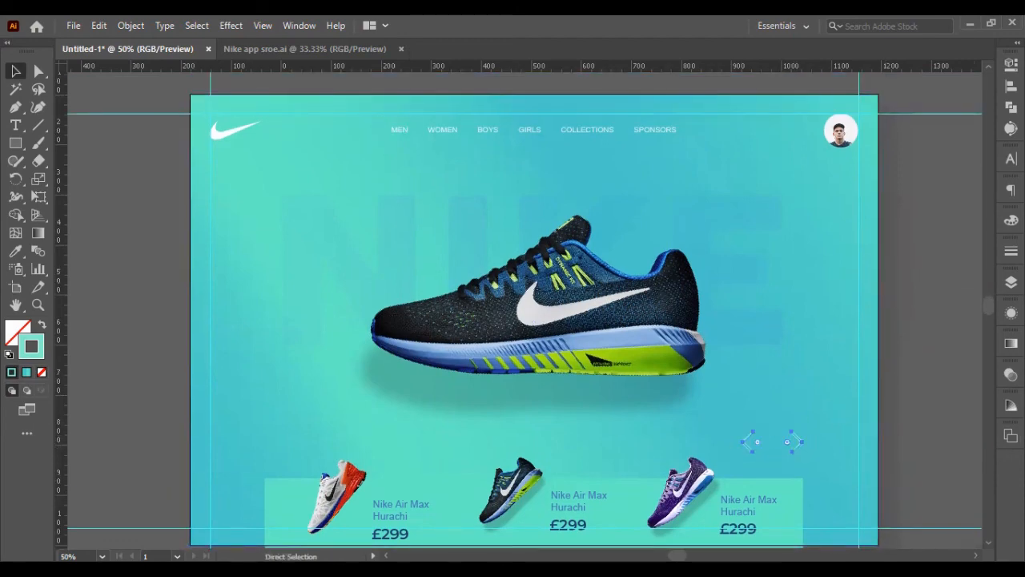
pyautogui.click(1011, 86)
pyautogui.hotkey('ctrl', 'g')
pyautogui.click(862, 99)
# Raise the centred chevron group 40 px, between the featured shoe and the bottom row of shoes.
pyautogui.hotkey('shift', 'Up')
pyautogui.hotkey('shift', 'Up')
pyautogui.hotkey('shift', 'Up')
pyautogui.hotkey('shift', 'Up')
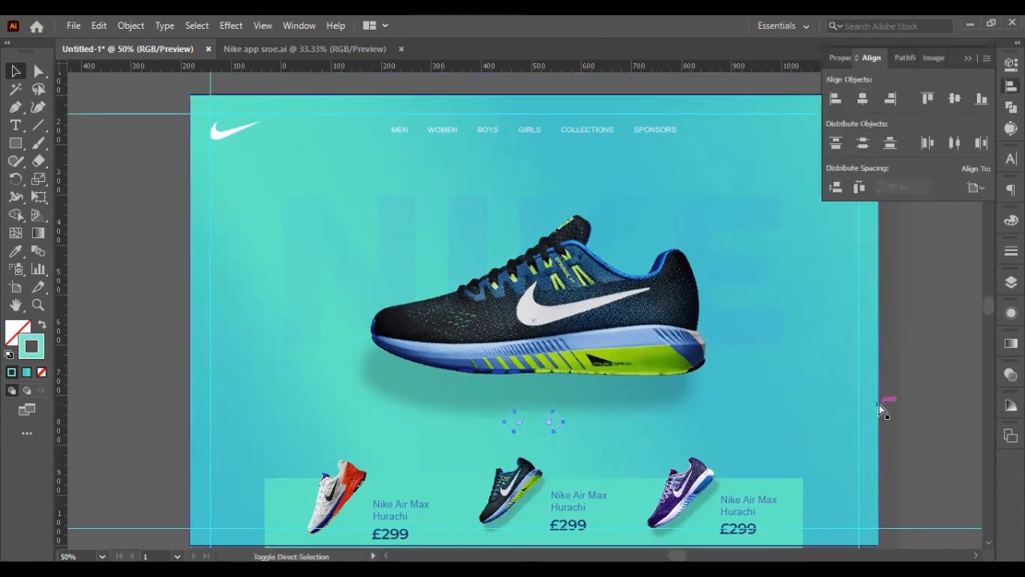
pyautogui.click(879, 404)
pyautogui.scroll(1, 860, 374)
pyautogui.scroll(-1, 867, 352)
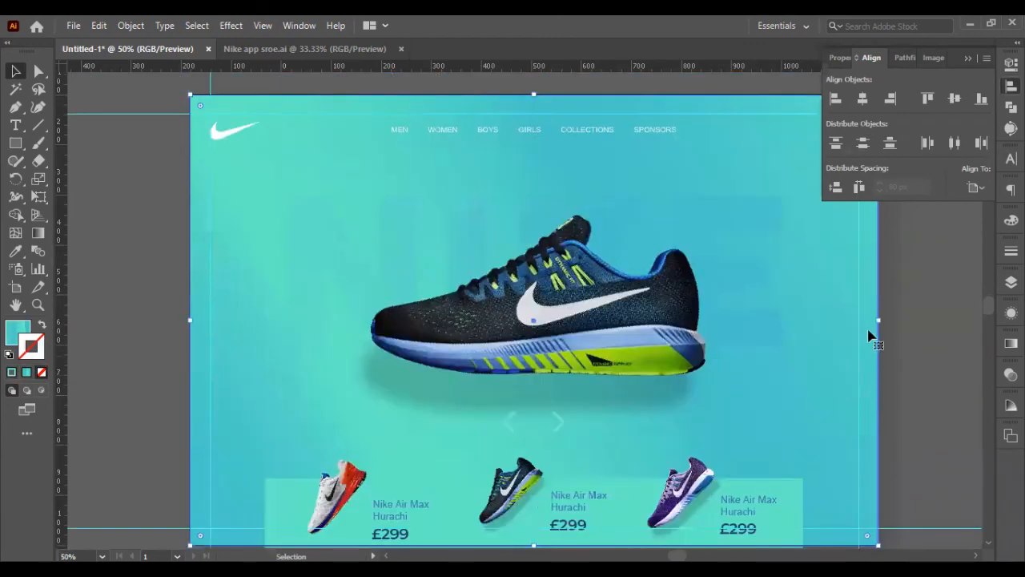
pyautogui.click(968, 59)
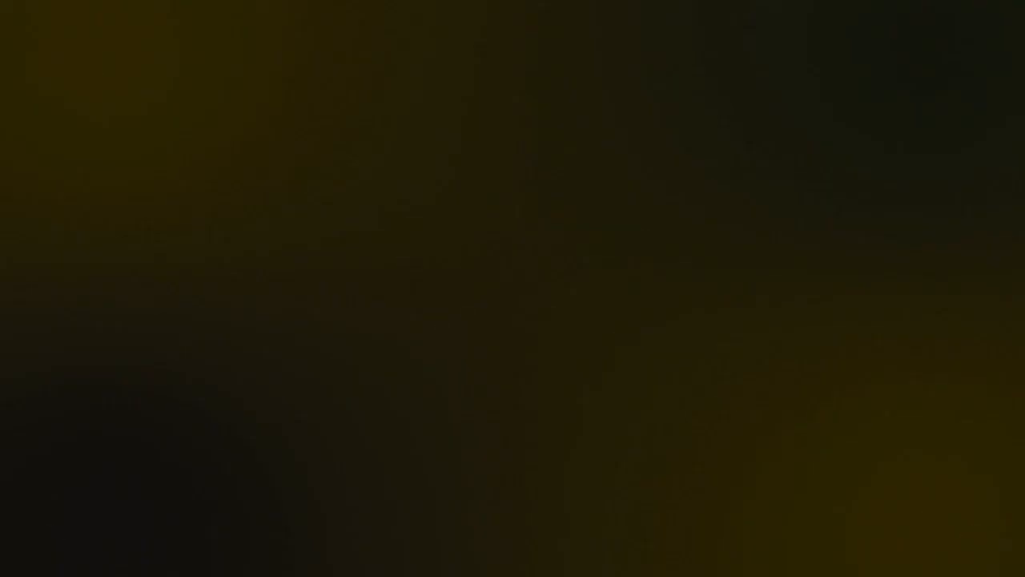